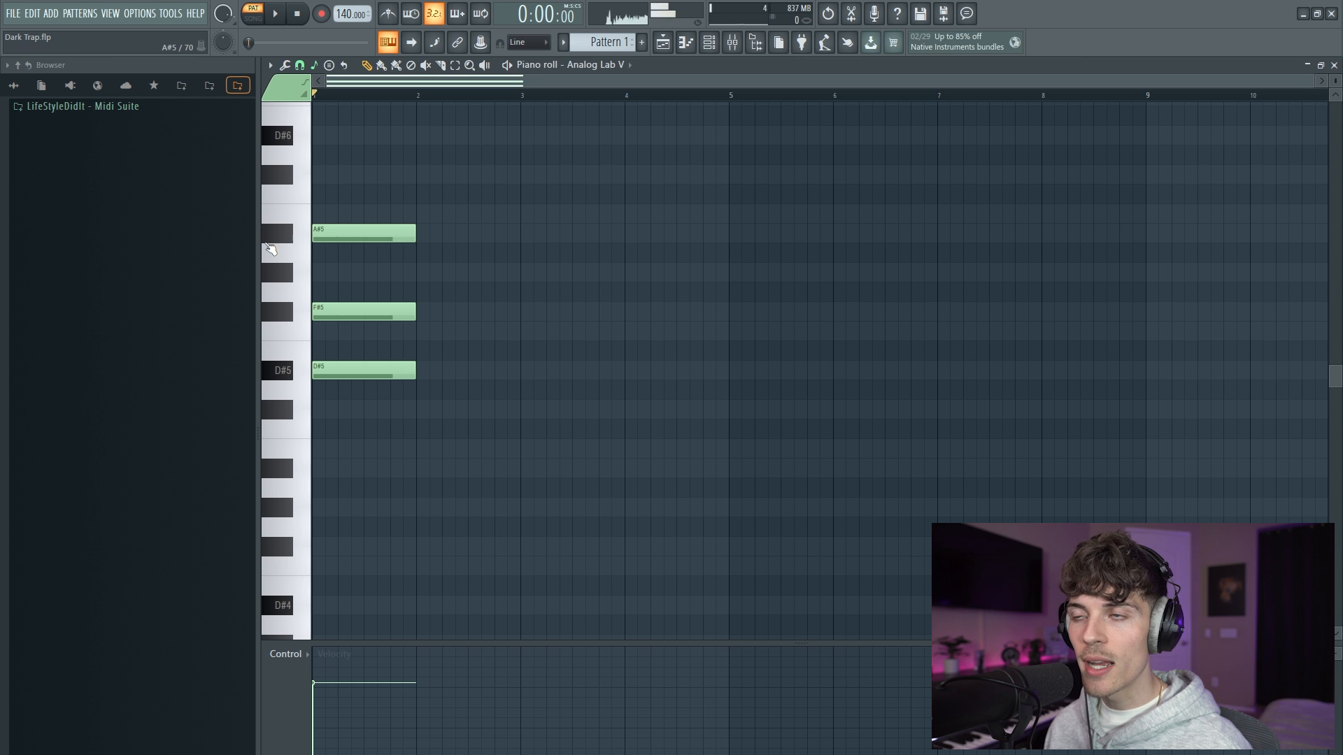
# Lower the middle note of the bar 1 chord by one semitone to F5.
pyautogui.moveTo(472, 290); pyautogui.dragTo(354, 326)
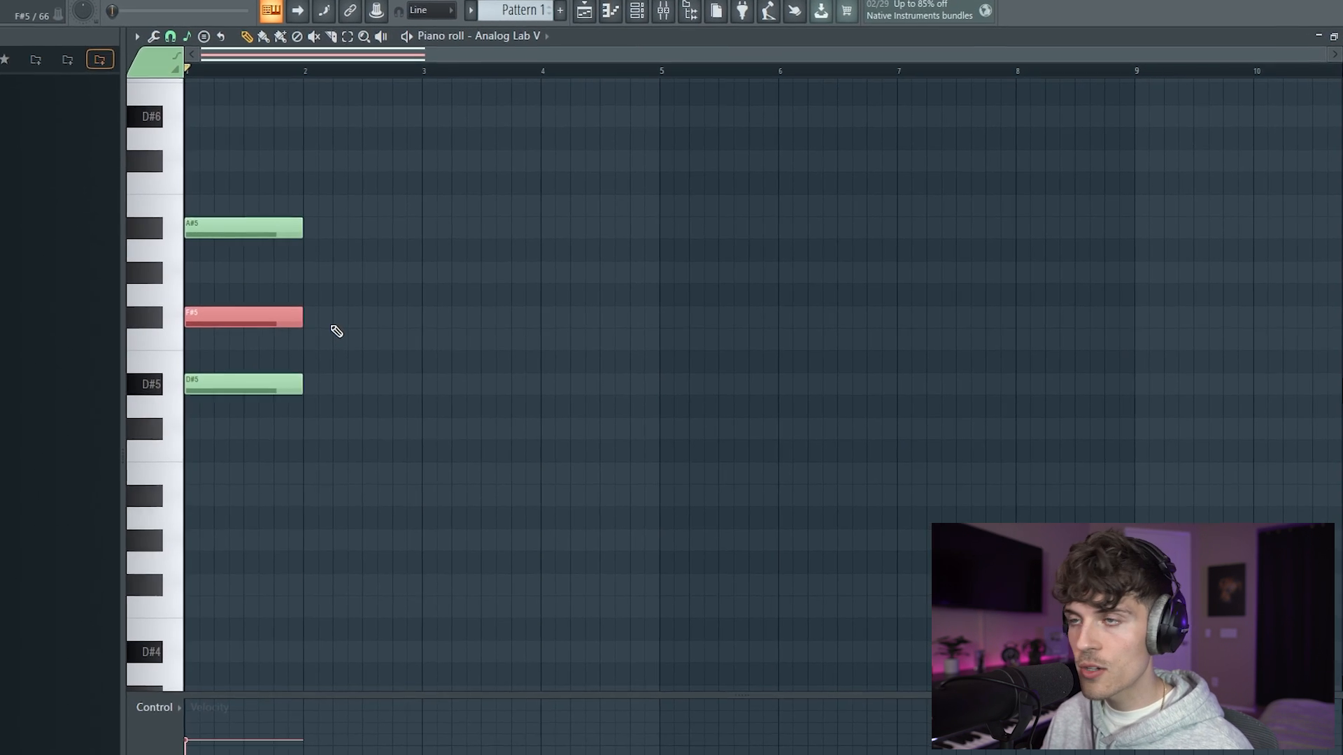
pyautogui.hotkey('shift', 'Down')
pyautogui.hotkey('ctrl', 'd')
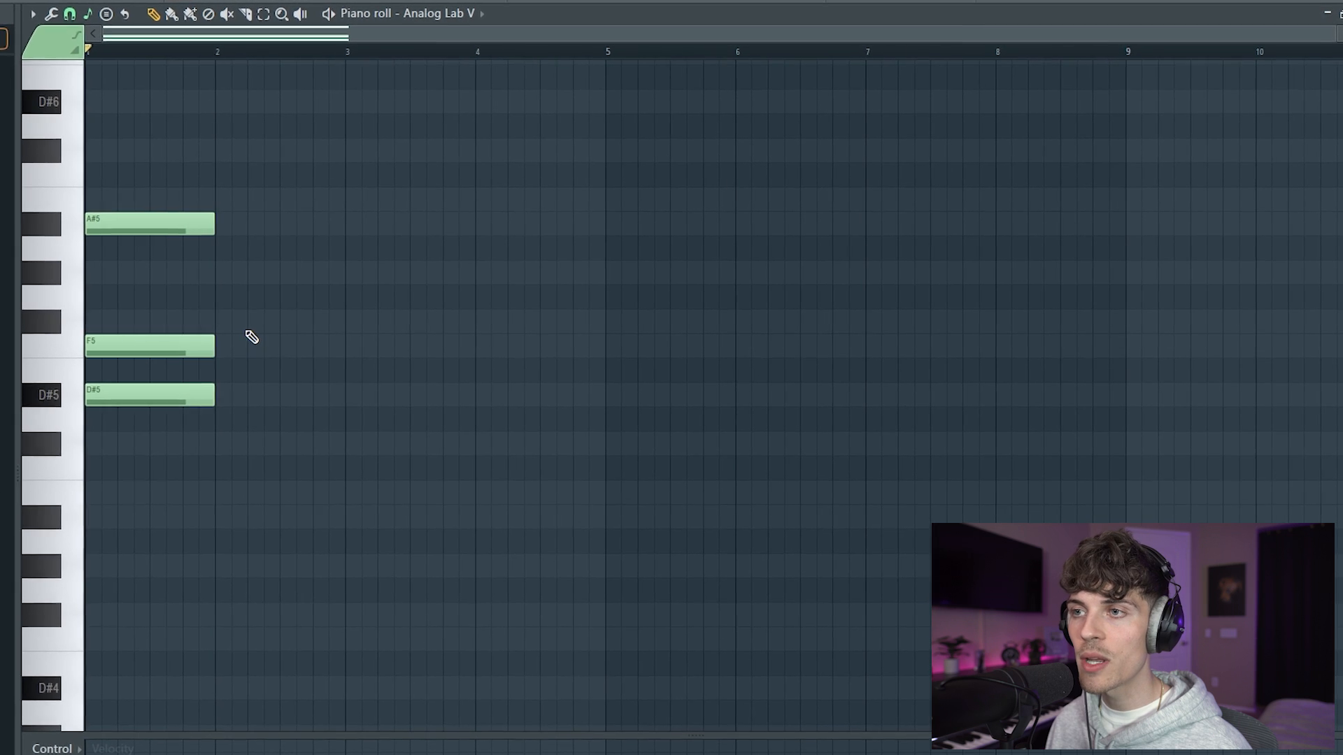
# Look up the Suspended 2 chord among the chord stamps and play back the bar 1 chord.
pyautogui.click(107, 14)
pyautogui.moveTo(117, 14)
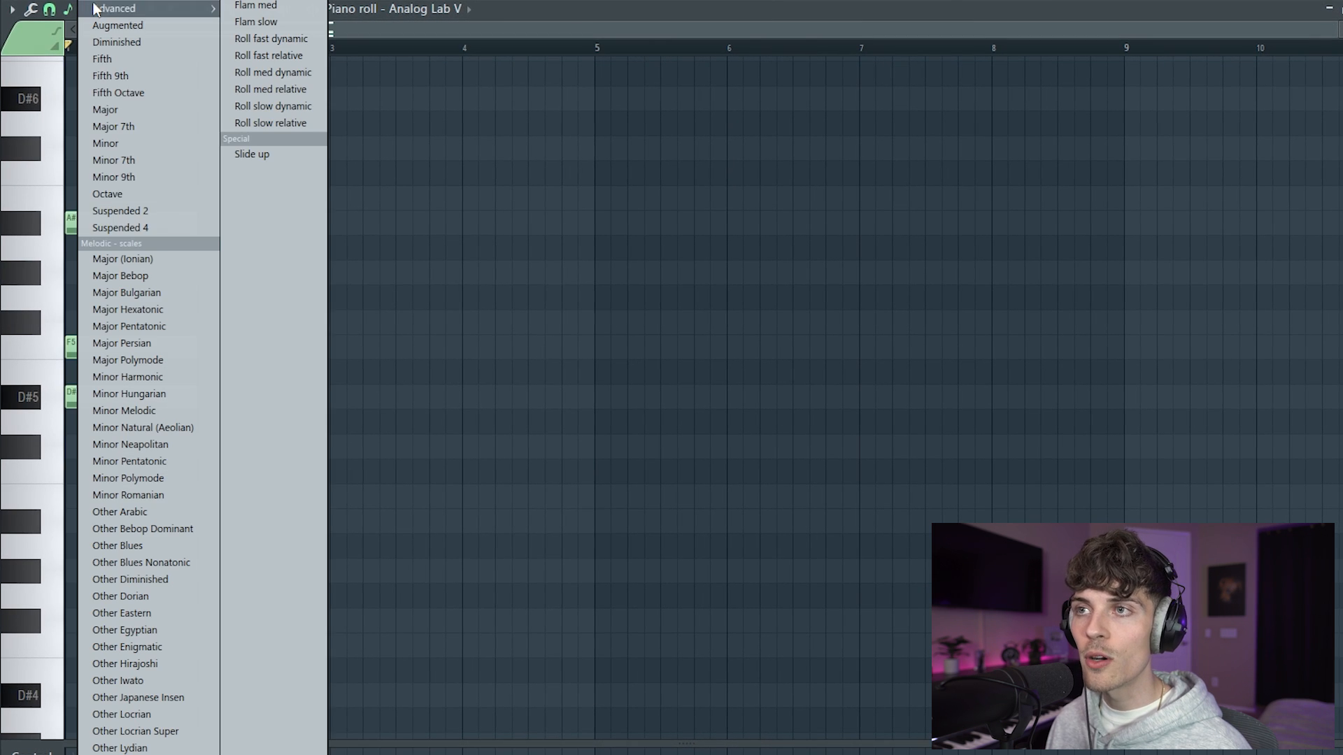
pyautogui.click(133, 212)
pyautogui.hotkey('ctrl', 'b')
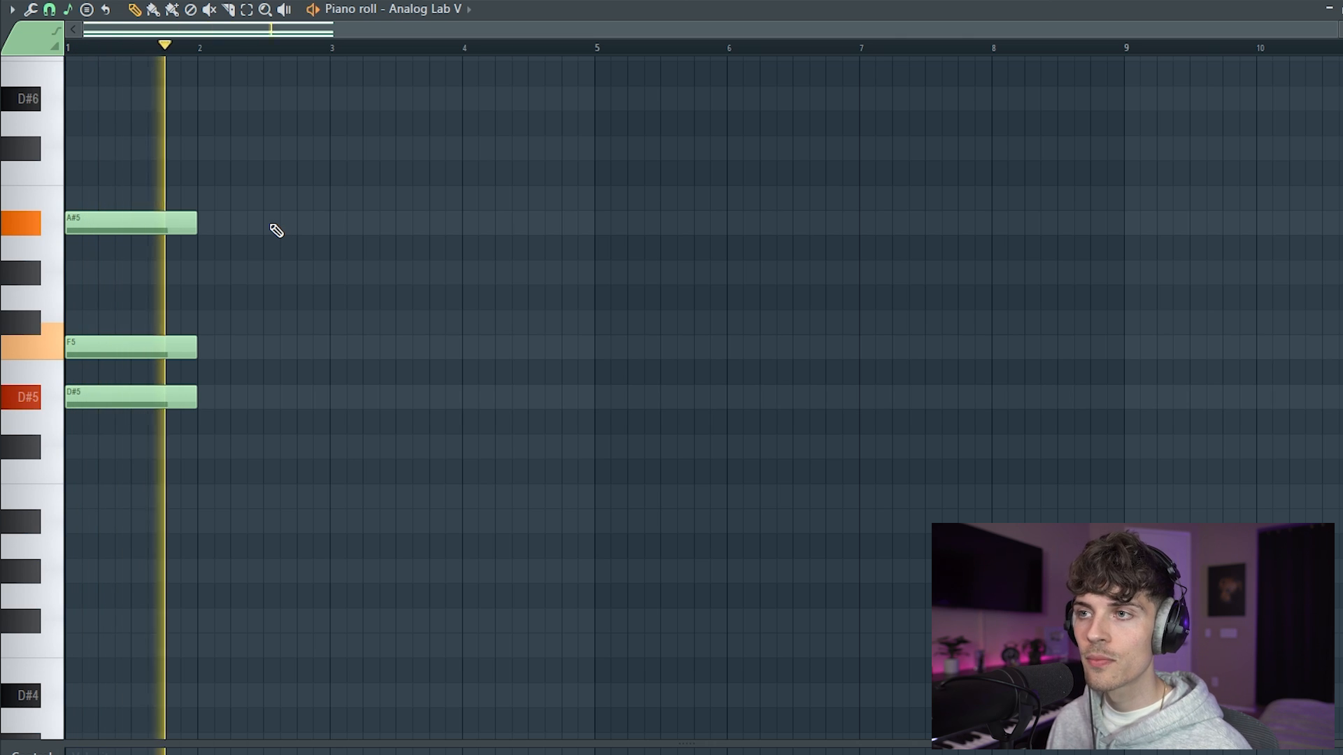
# Shorten the three chord notes to half a bar and duplicate the chord at the start of bar 2.
pyautogui.scroll(2, 217, 64)
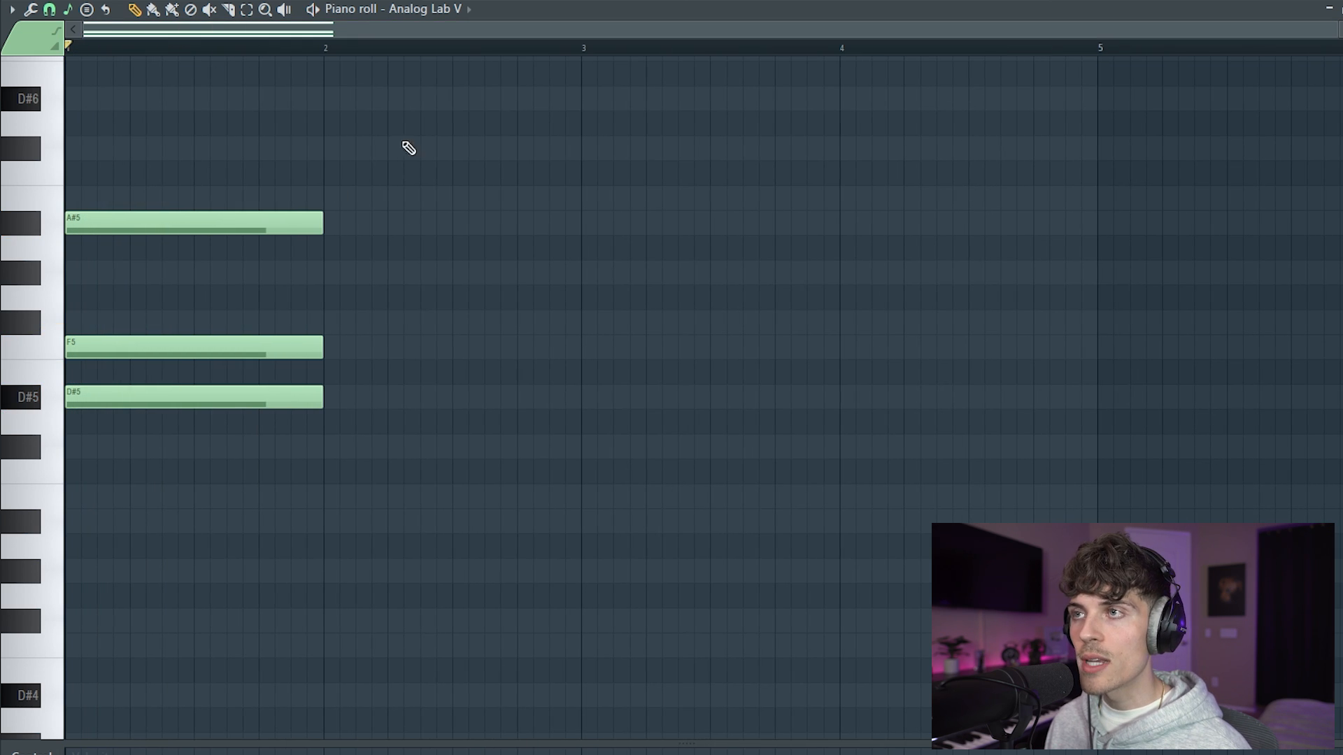
pyautogui.moveTo(399, 165); pyautogui.dragTo(254, 405)
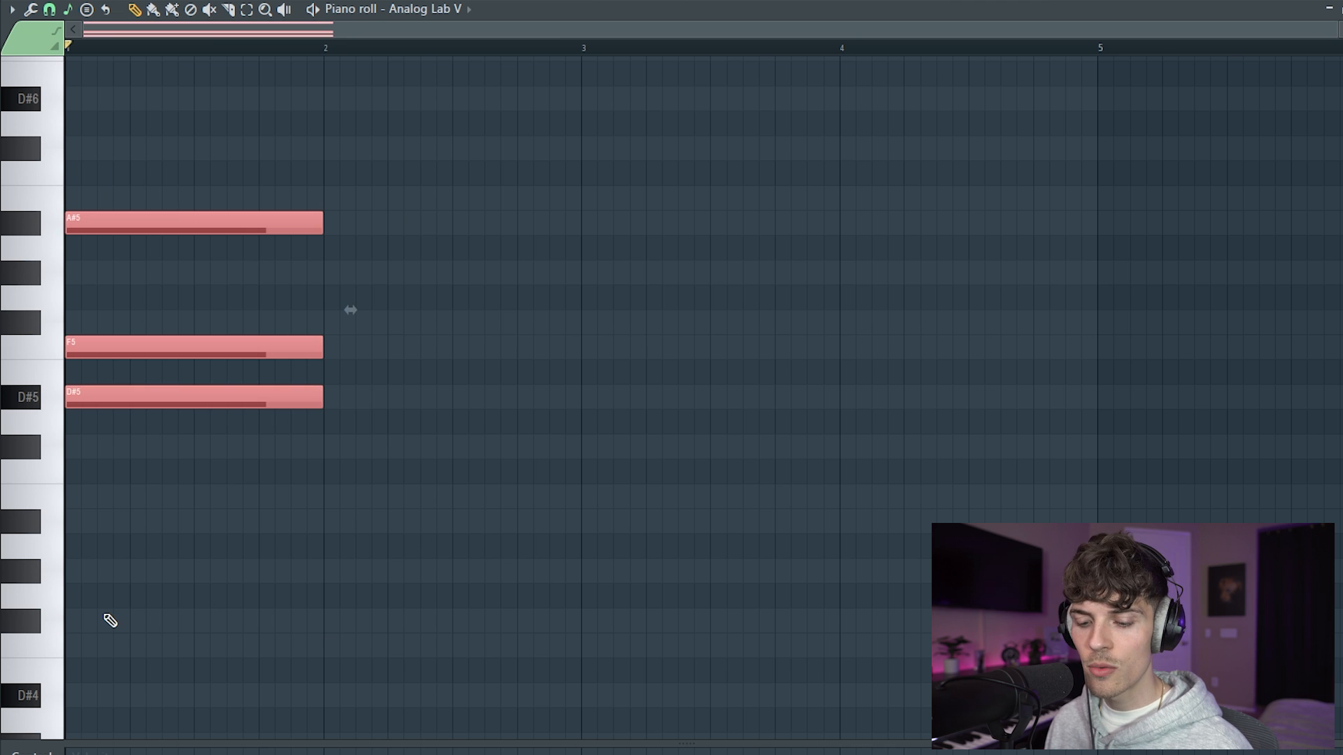
pyautogui.hotkey('shift', 'd')
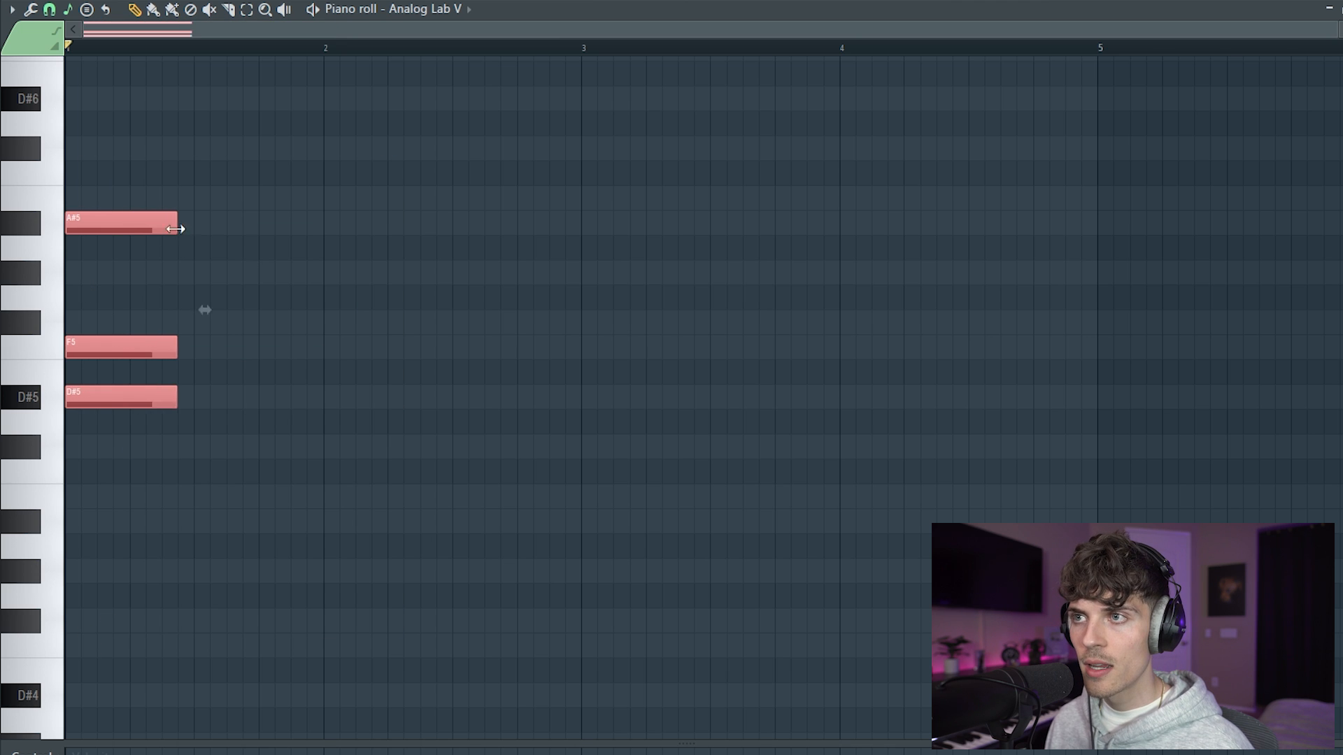
pyautogui.hotkey('ctrl', 'b')
pyautogui.moveTo(285, 228); pyautogui.dragTo(396, 233)
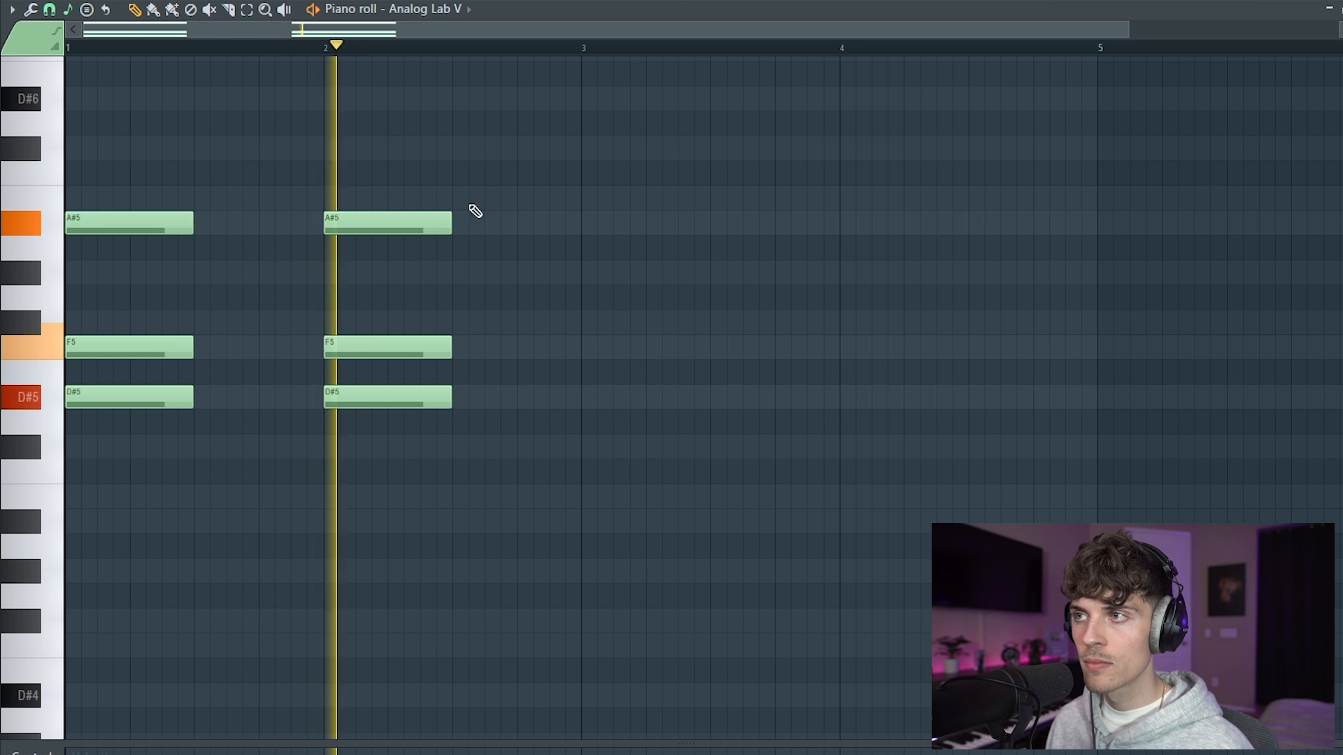
# Duplicate the chords of bars 1 and 2 into bars 3 and 4.
pyautogui.scroll(3, 630, 252)
pyautogui.hotkey('ctrl', 'a')
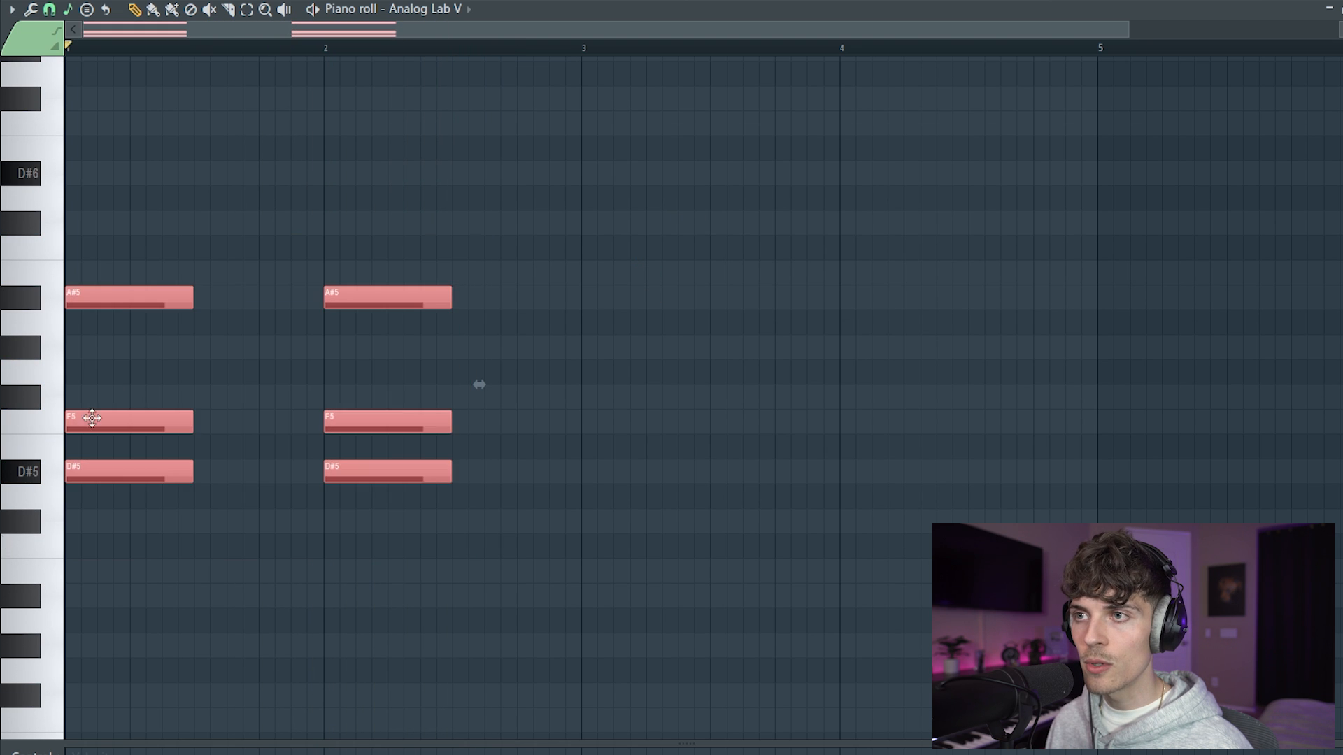
pyautogui.moveTo(111, 295); pyautogui.dragTo(627, 341)
pyautogui.hotkey('ctrl', 'd')
pyautogui.press('space')
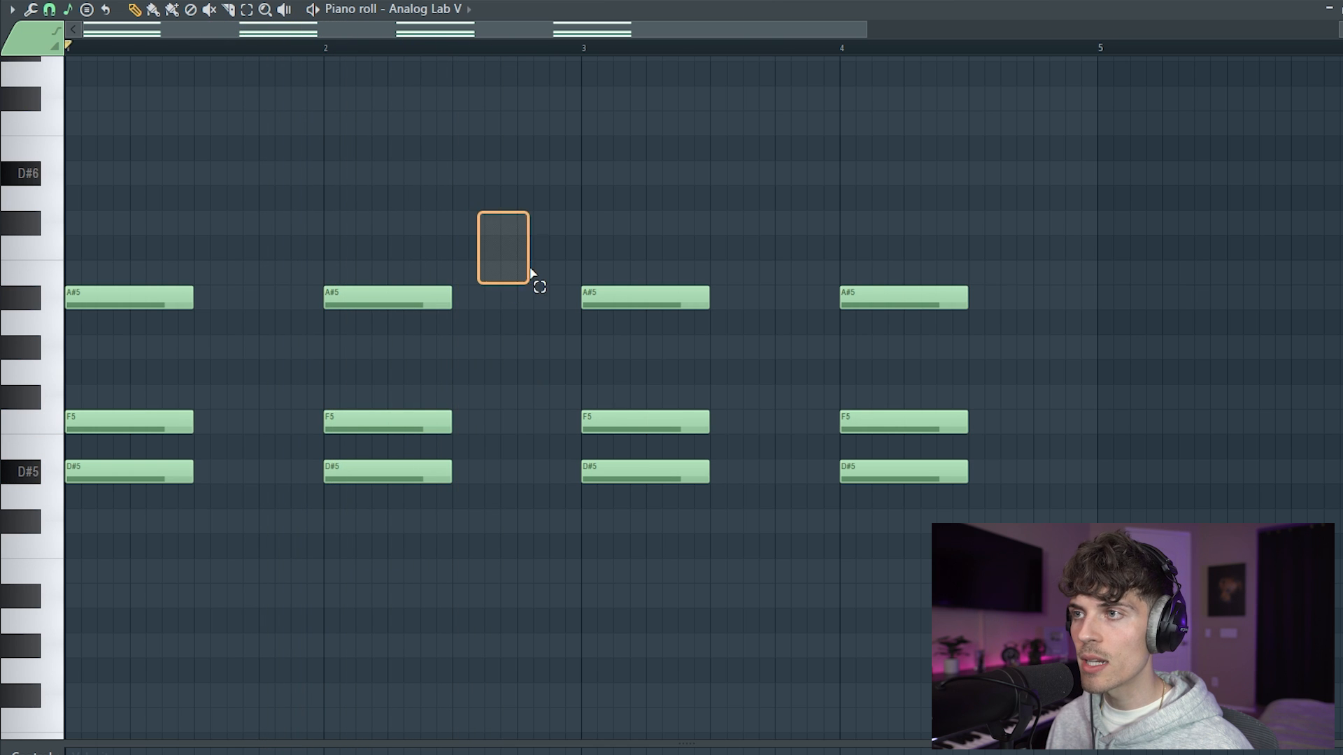
# Add a quarter-bar B5 note at the end of bar 2, ending where the bar 3 chord starts.
pyautogui.click(486, 276)
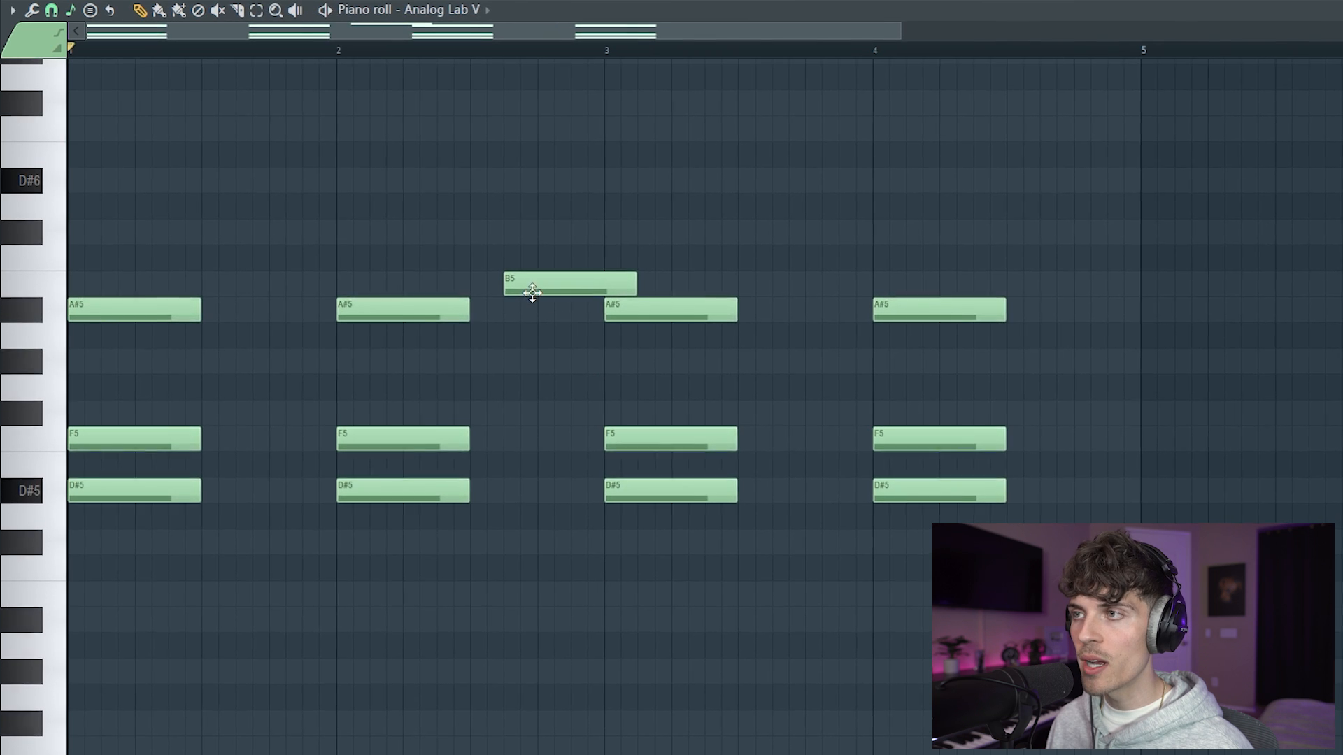
pyautogui.press('space')
pyautogui.moveTo(548, 292); pyautogui.dragTo(580, 293)
pyautogui.press('space')
pyautogui.press('space')
pyautogui.moveTo(683, 297); pyautogui.dragTo(615, 302)
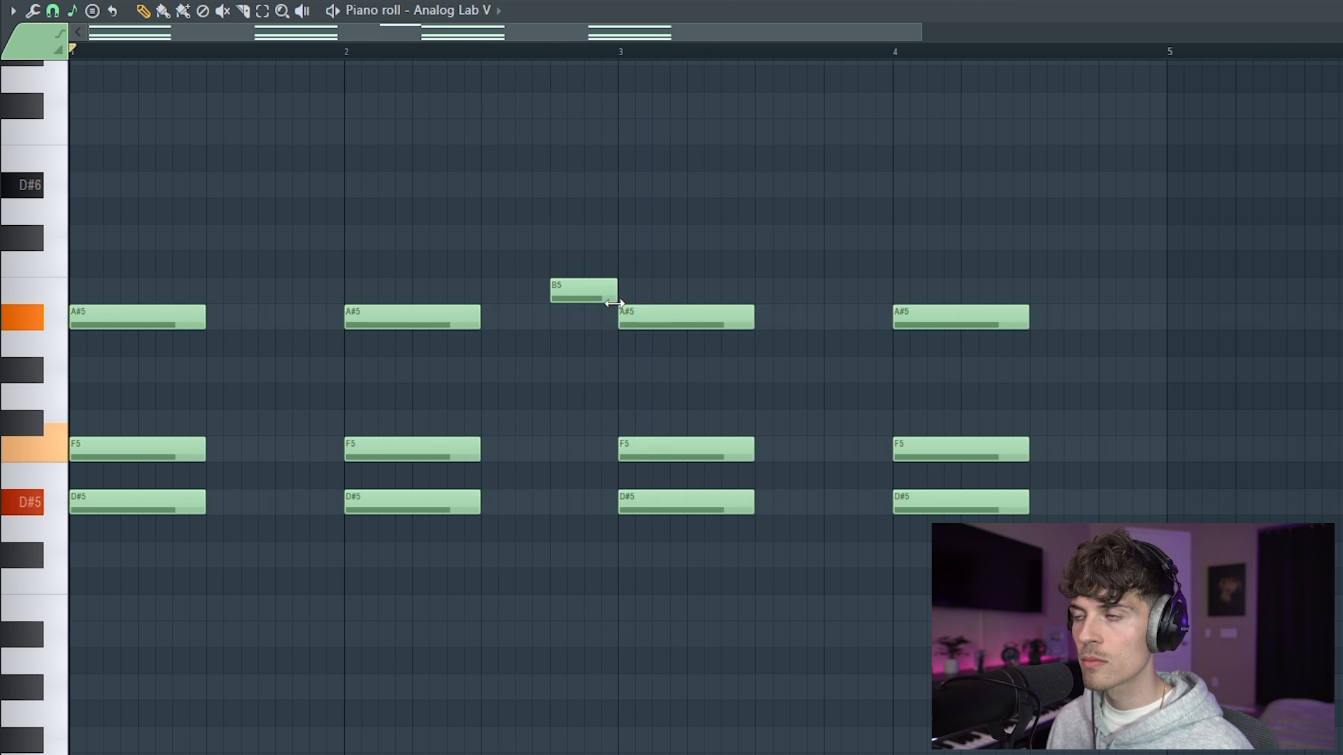
# Extend the chord pattern to eight bars, repeating the B5 note at the end of every second bar.
pyautogui.scroll(-3, 490, 56)
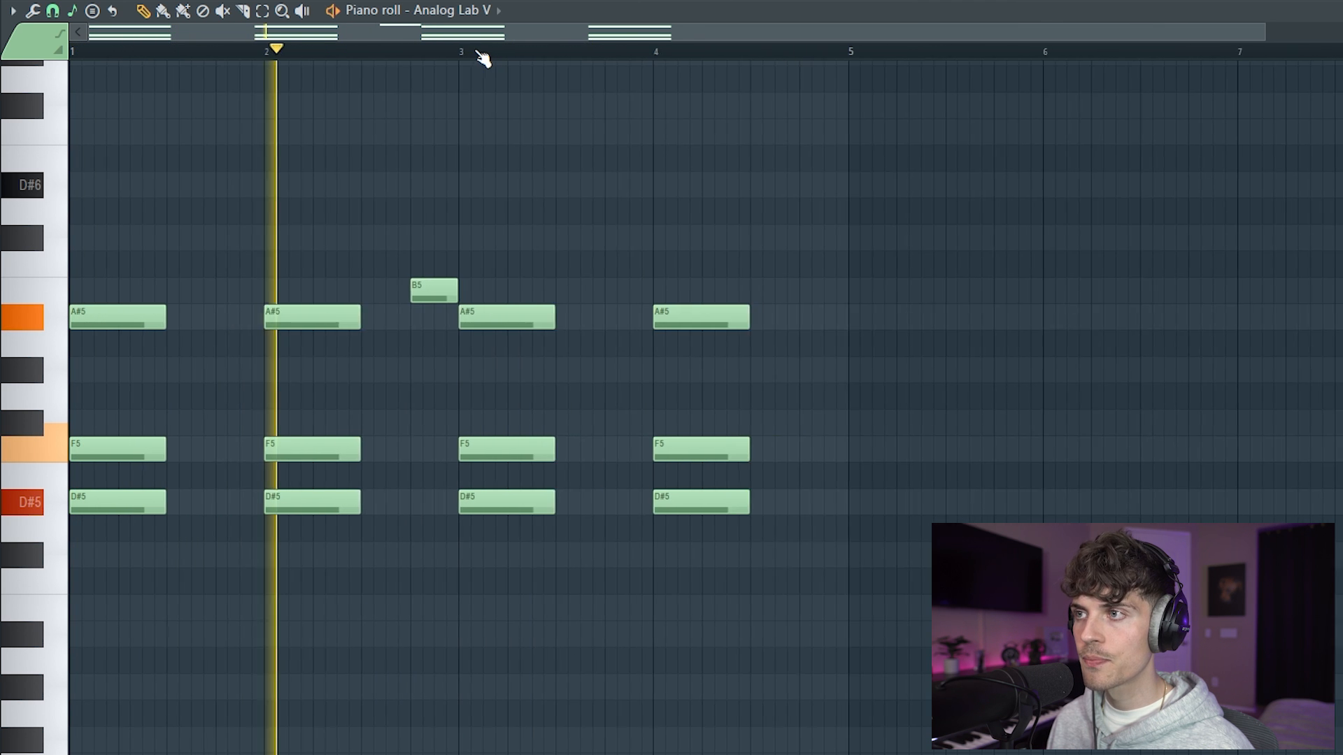
pyautogui.hotkey('ctrl', 'a')
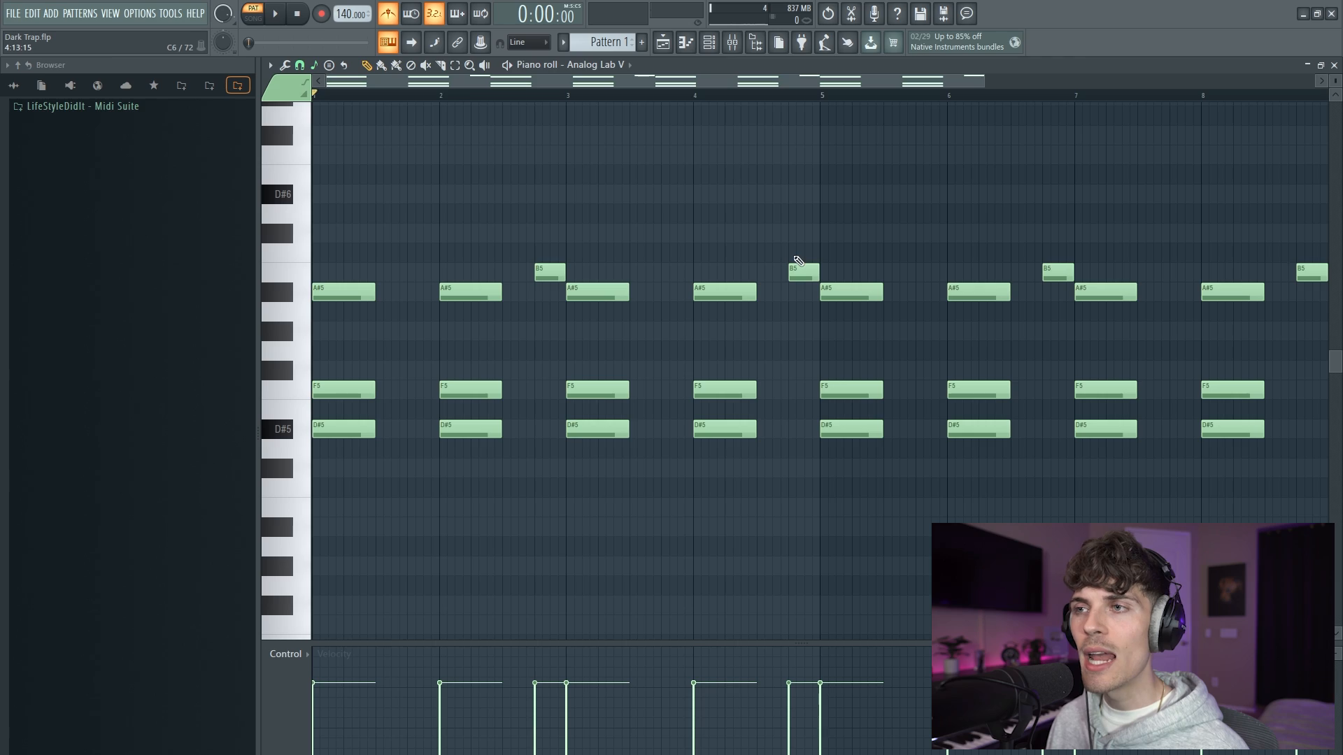
pyautogui.scroll(-3, 468, 98)
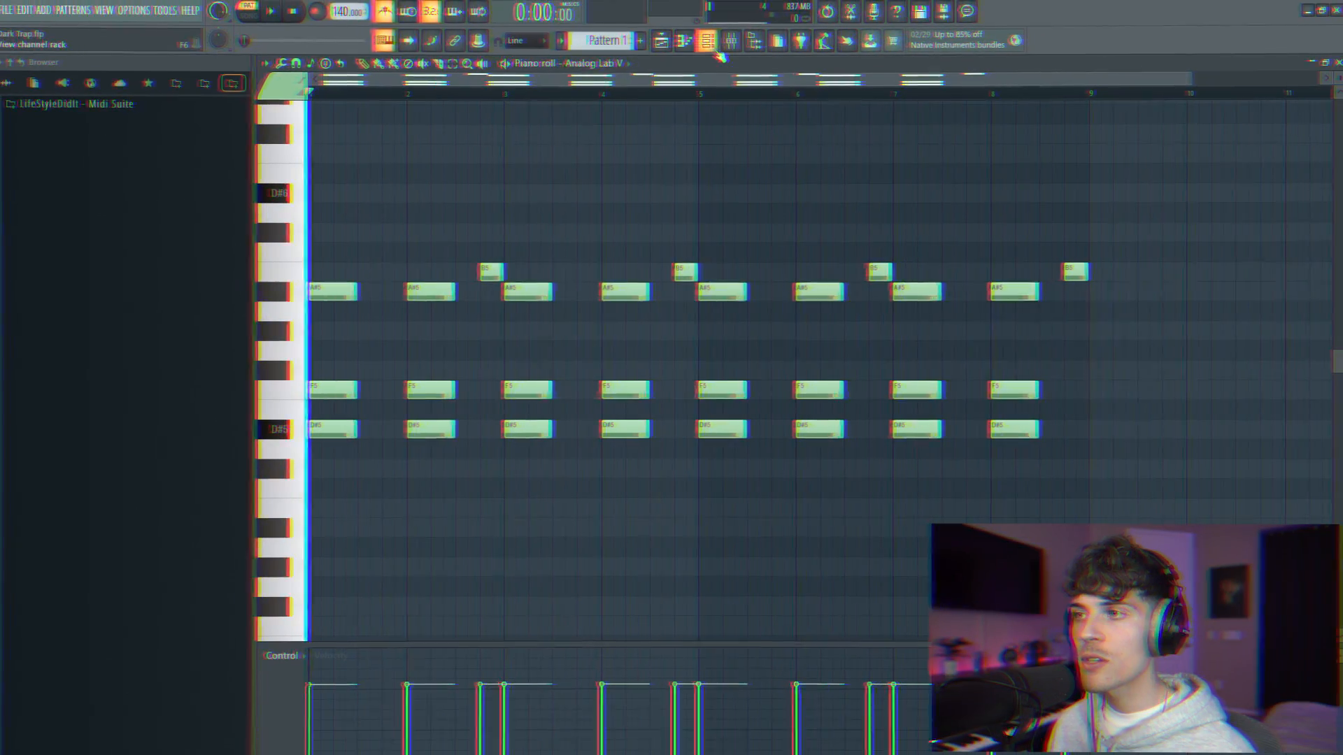
# Clone the Analog Lab V channel in the channel rack.
pyautogui.click(710, 42)
pyautogui.rightClick(598, 357)
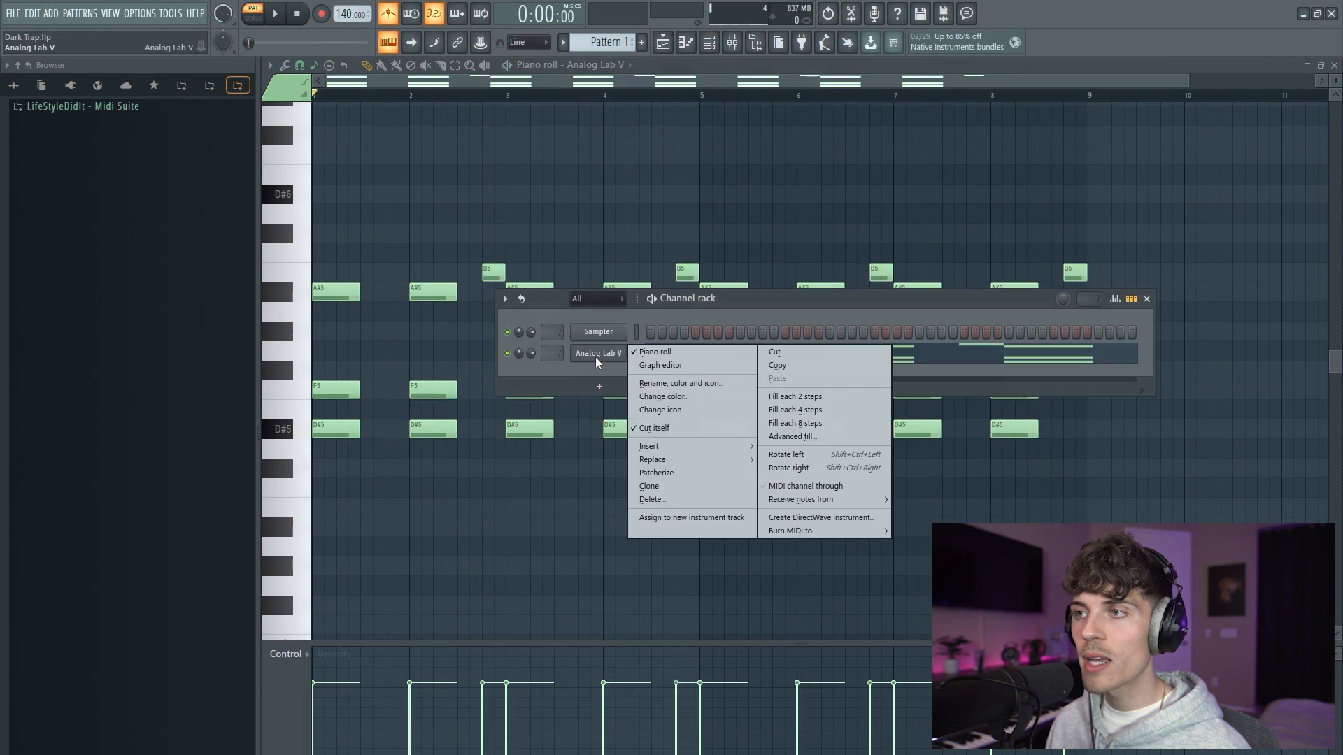
pyautogui.click(654, 481)
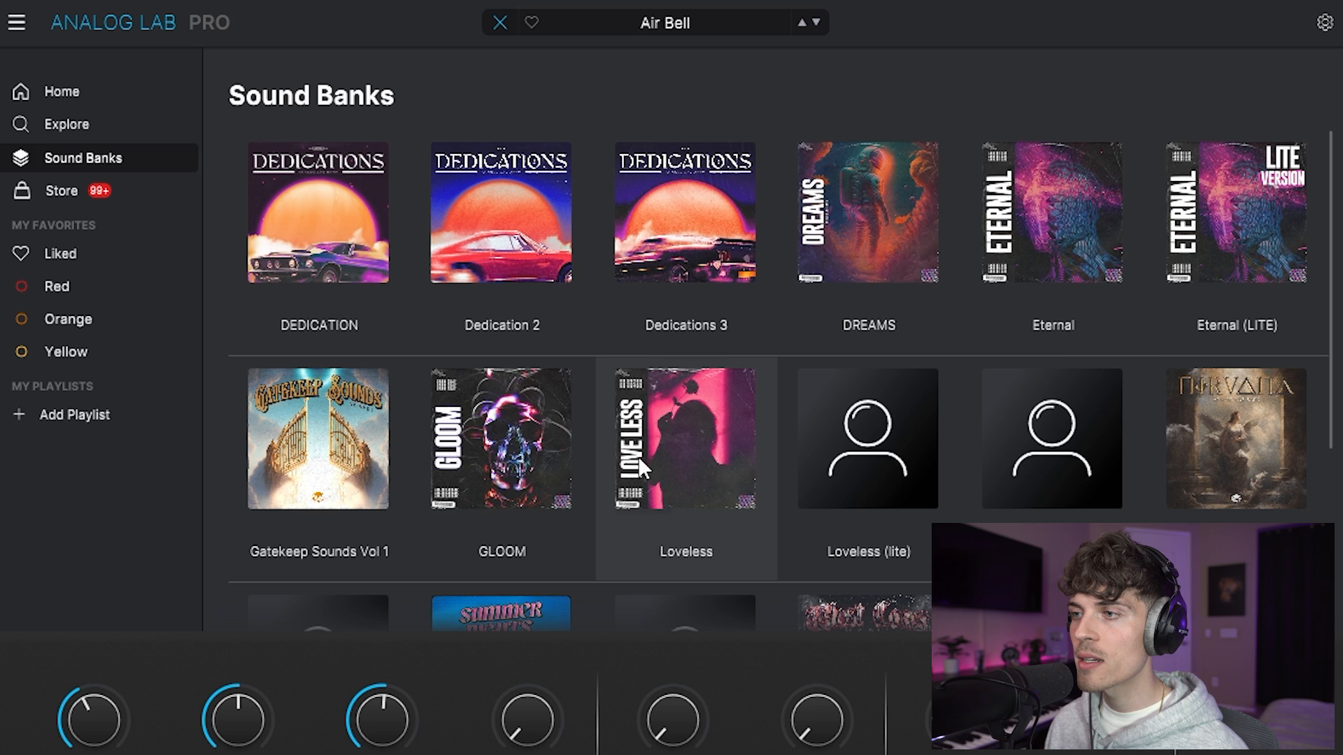
# Load the Hard Bell 5 preset from the GLOOM sound bank.
pyautogui.click(563, 465)
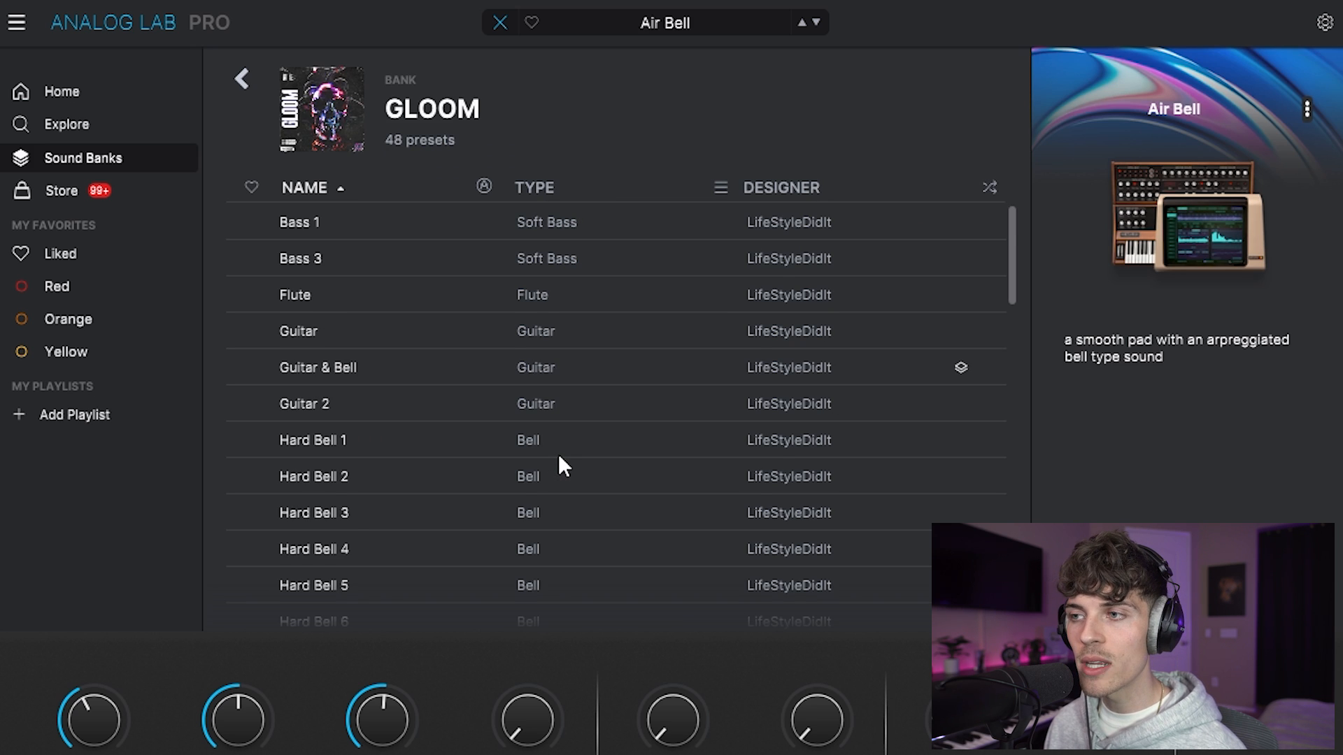
pyautogui.scroll(-3, 383, 455)
pyautogui.click(383, 455)
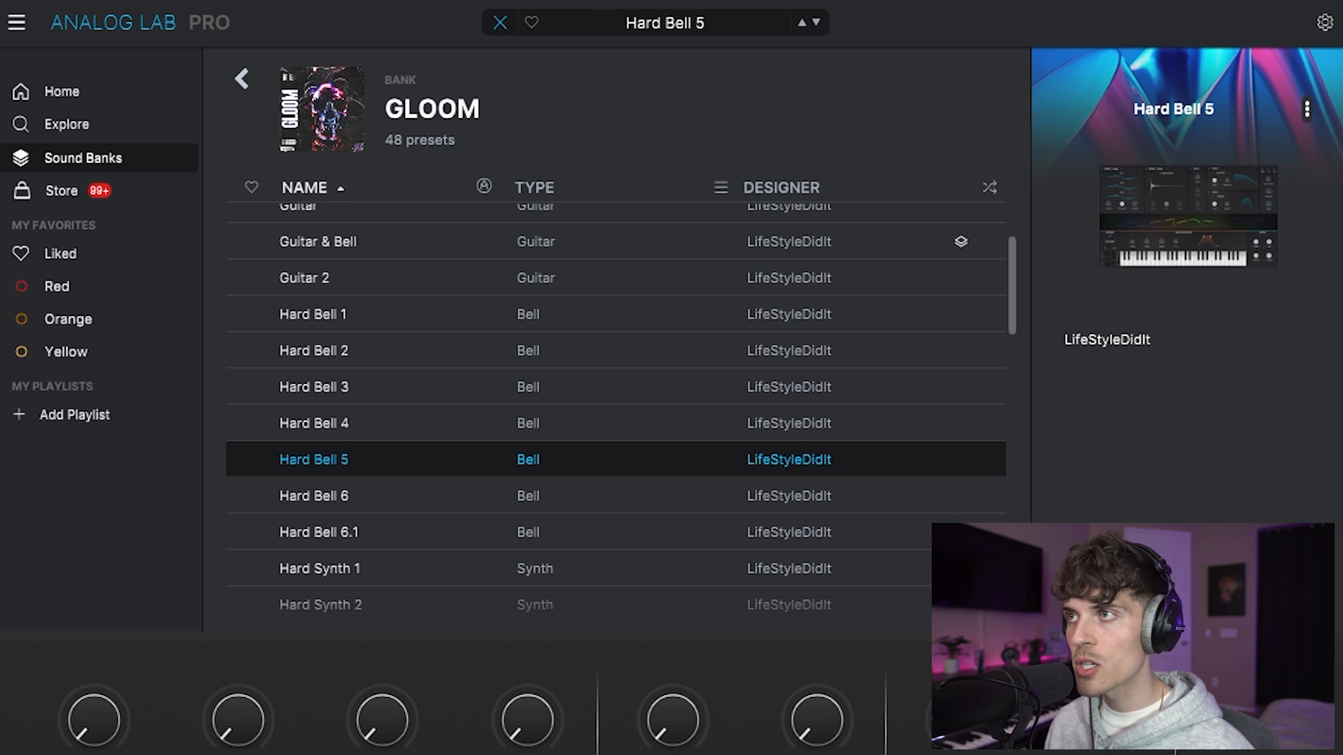
# In the Analog Lab V #2 piano roll, place two quarter-bar F6 notes in bar 1 and an F#6 note directly after the second.
pyautogui.press('F6')
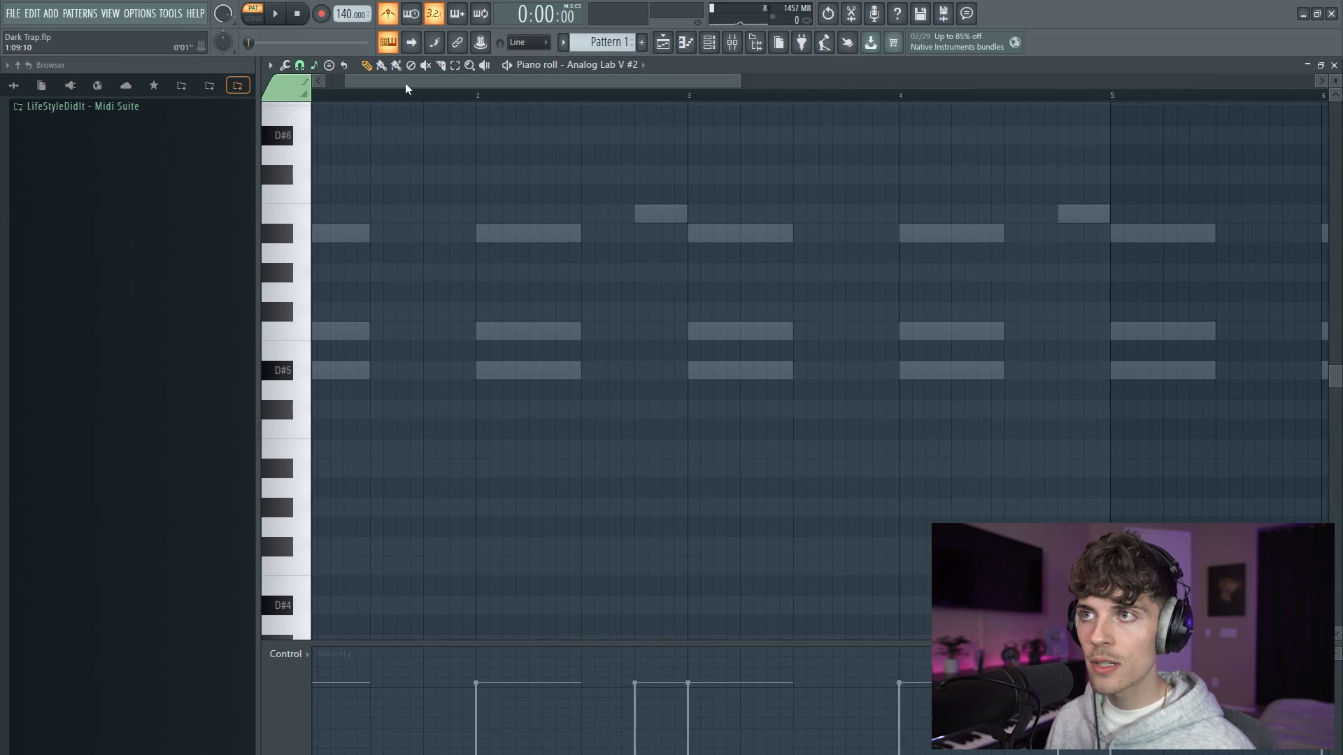
pyautogui.scroll(3, 462, 245)
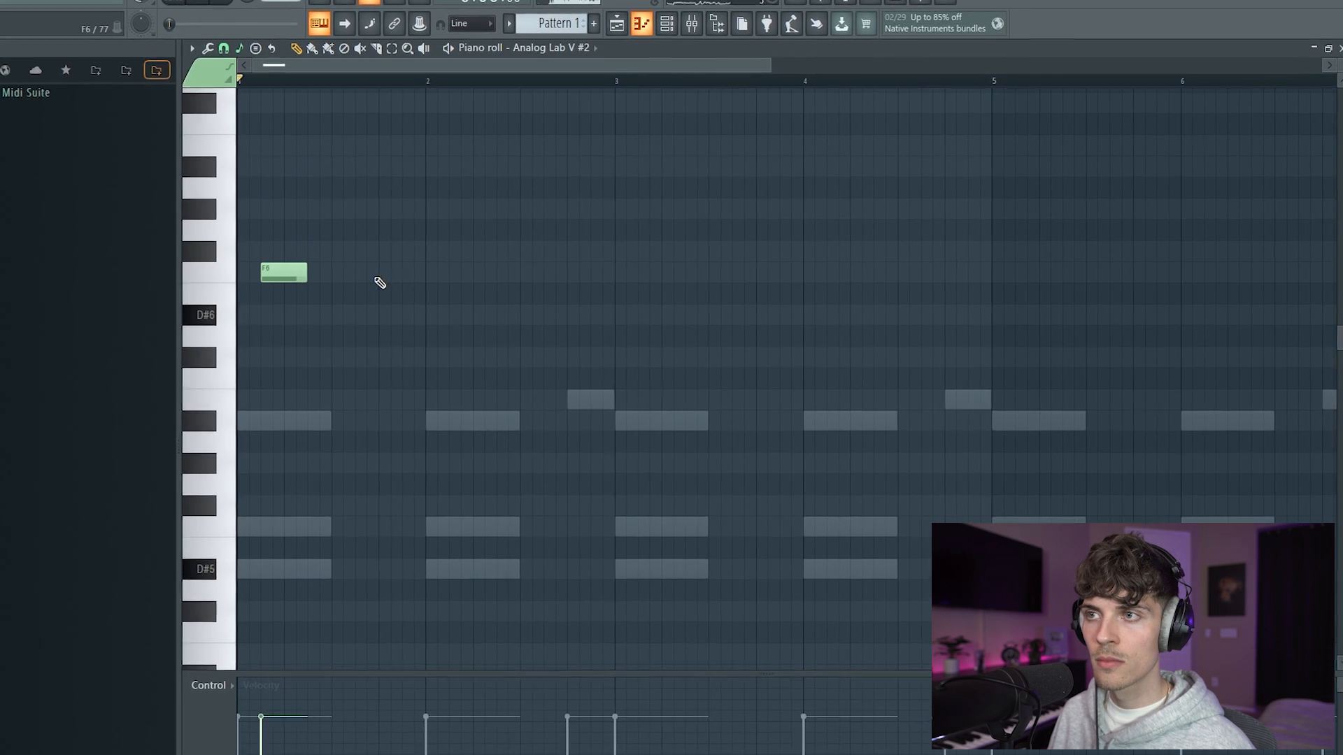
pyautogui.press('space')
pyautogui.click(369, 273)
pyautogui.press('space')
pyautogui.press('space')
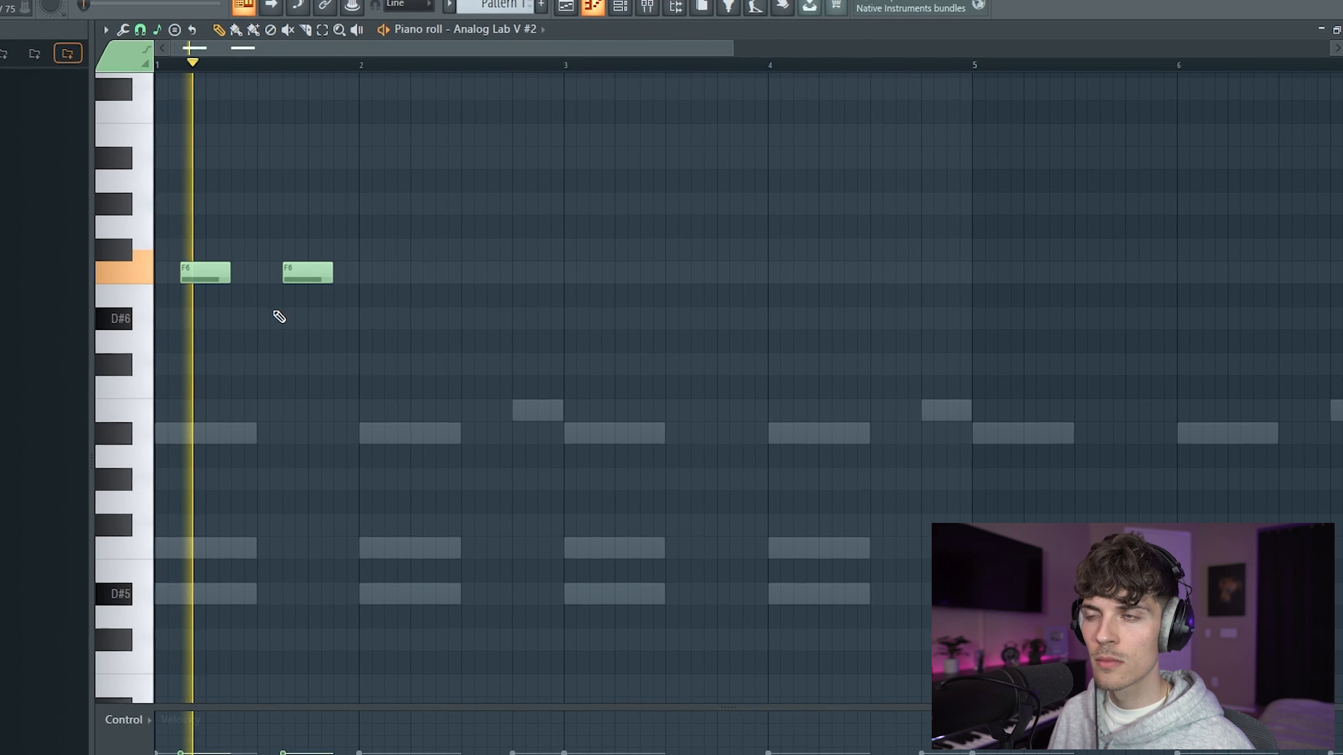
pyautogui.press('space')
pyautogui.press('space')
pyautogui.press('space')
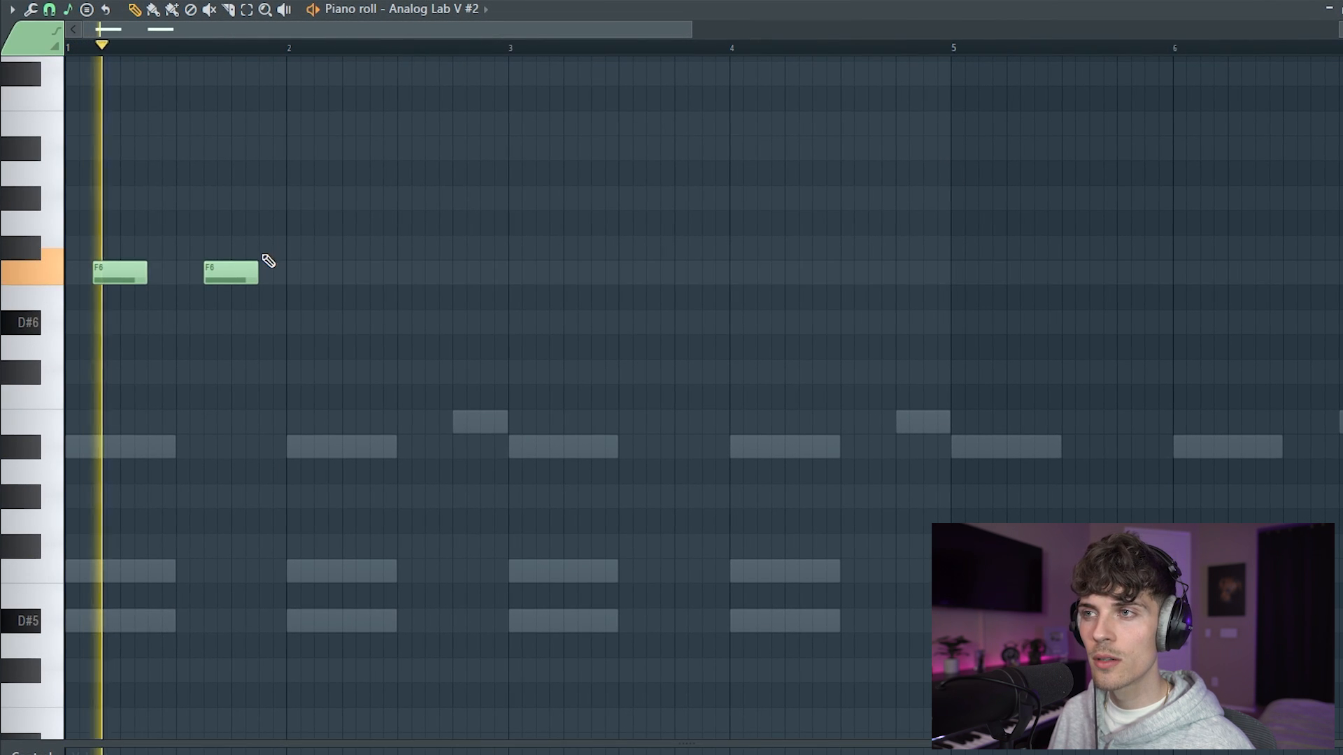
pyautogui.moveTo(257, 252); pyautogui.dragTo(270, 252)
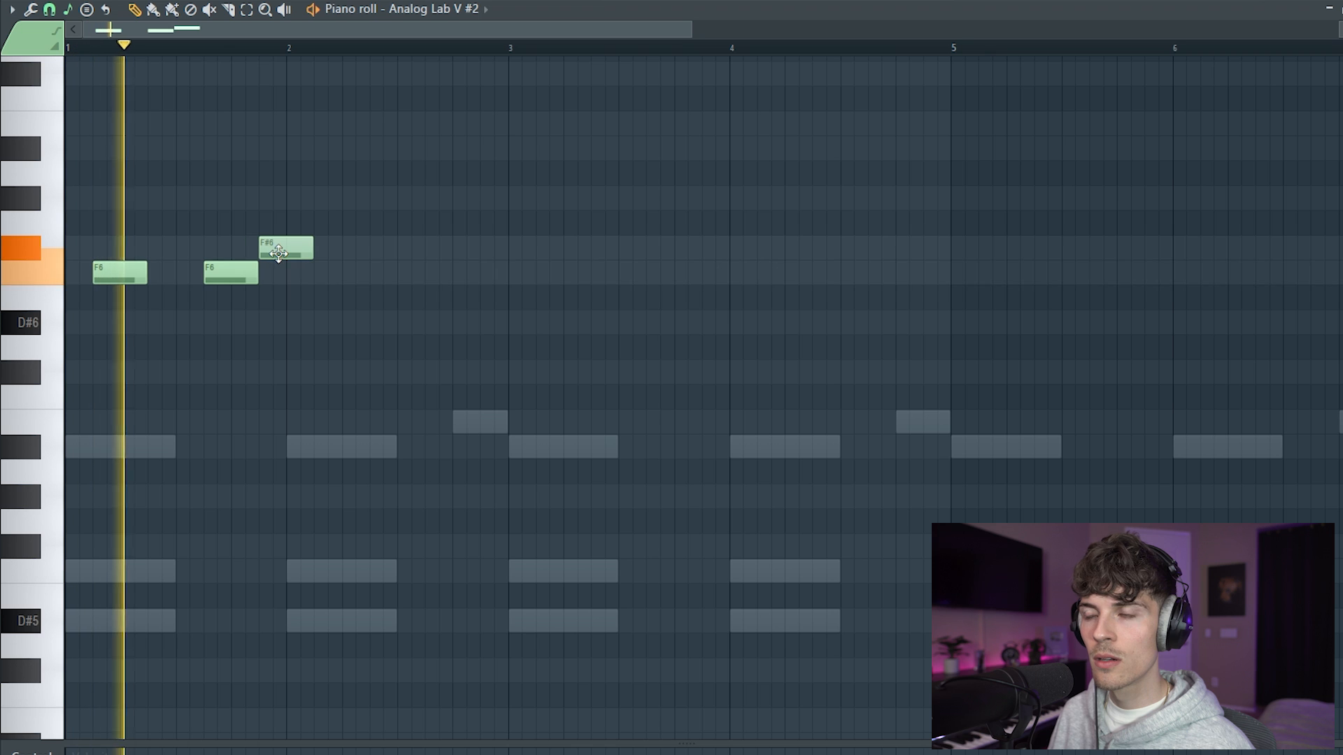
# Duplicate the three-note F6, F6, F#6 motif into bar 2.
pyautogui.hotkey('ctrl', 'a')
pyautogui.hotkey('ctrl', 'b')
pyautogui.moveTo(294, 286); pyautogui.dragTo(340, 284)
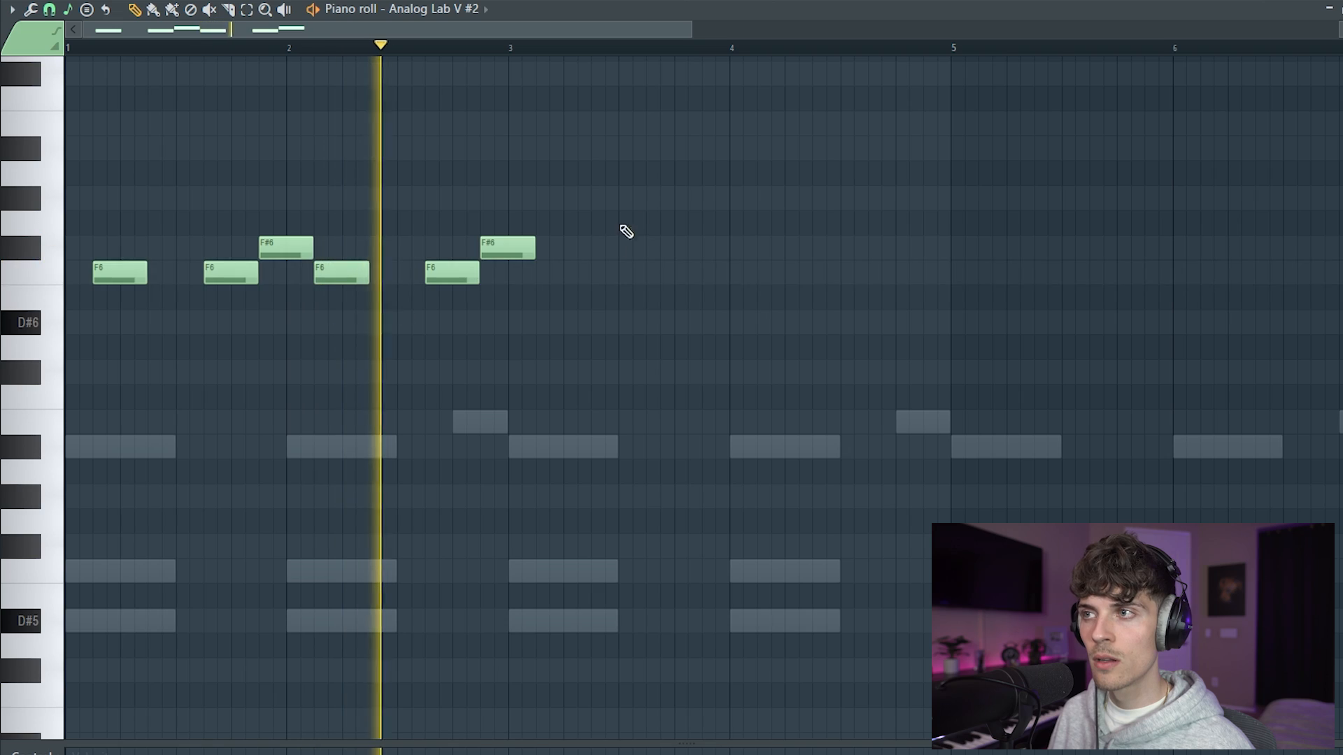
# Repeat the two-bar melody through bar 8 and lower the copies in bars 5 to 8 by one octave.
pyautogui.moveTo(611, 188); pyautogui.dragTo(4, 420)
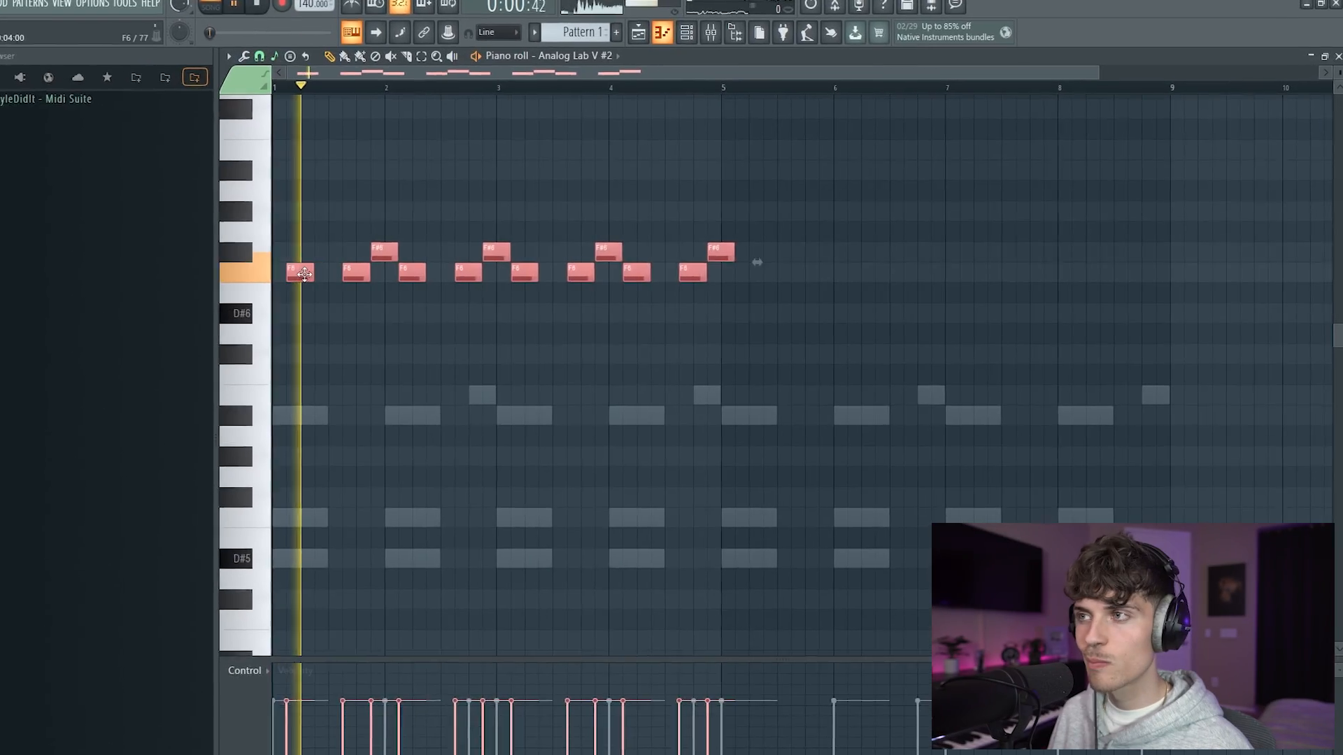
pyautogui.moveTo(305, 274); pyautogui.dragTo(753, 274)
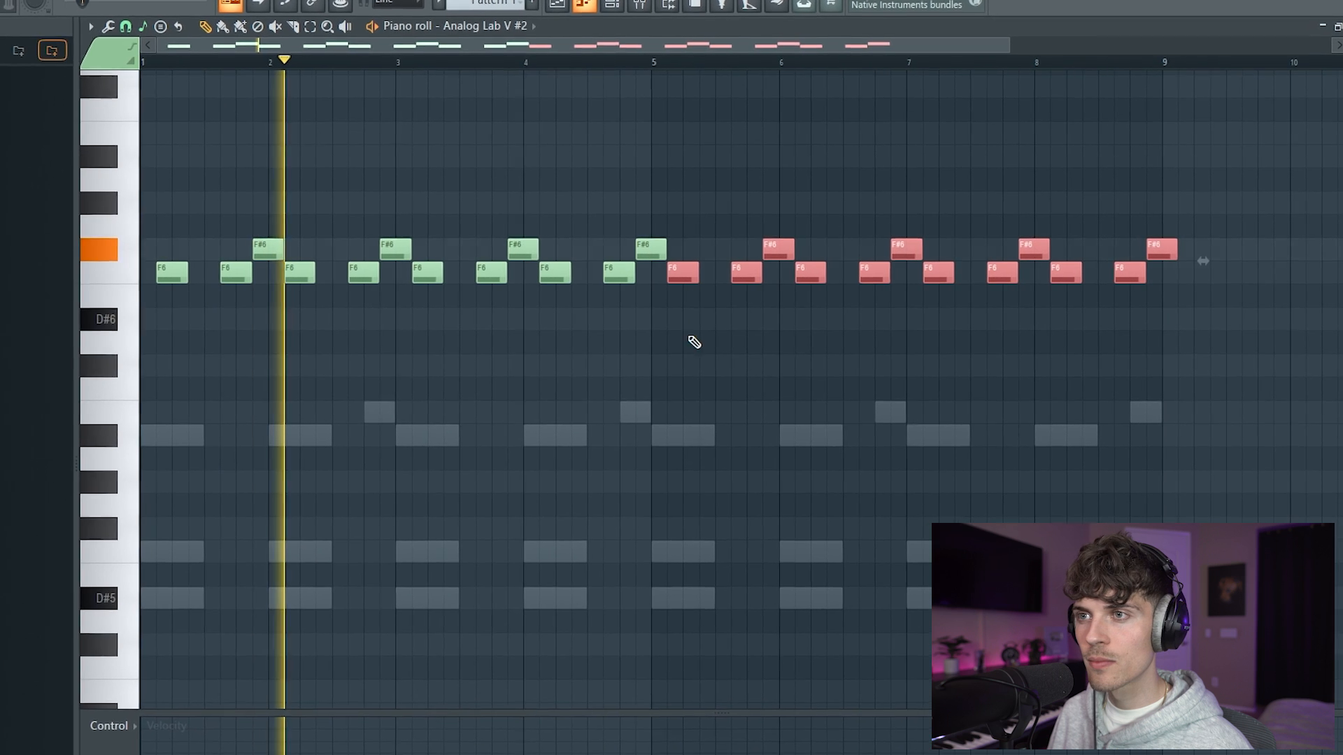
pyautogui.hotkey('ctrl', 'Down')
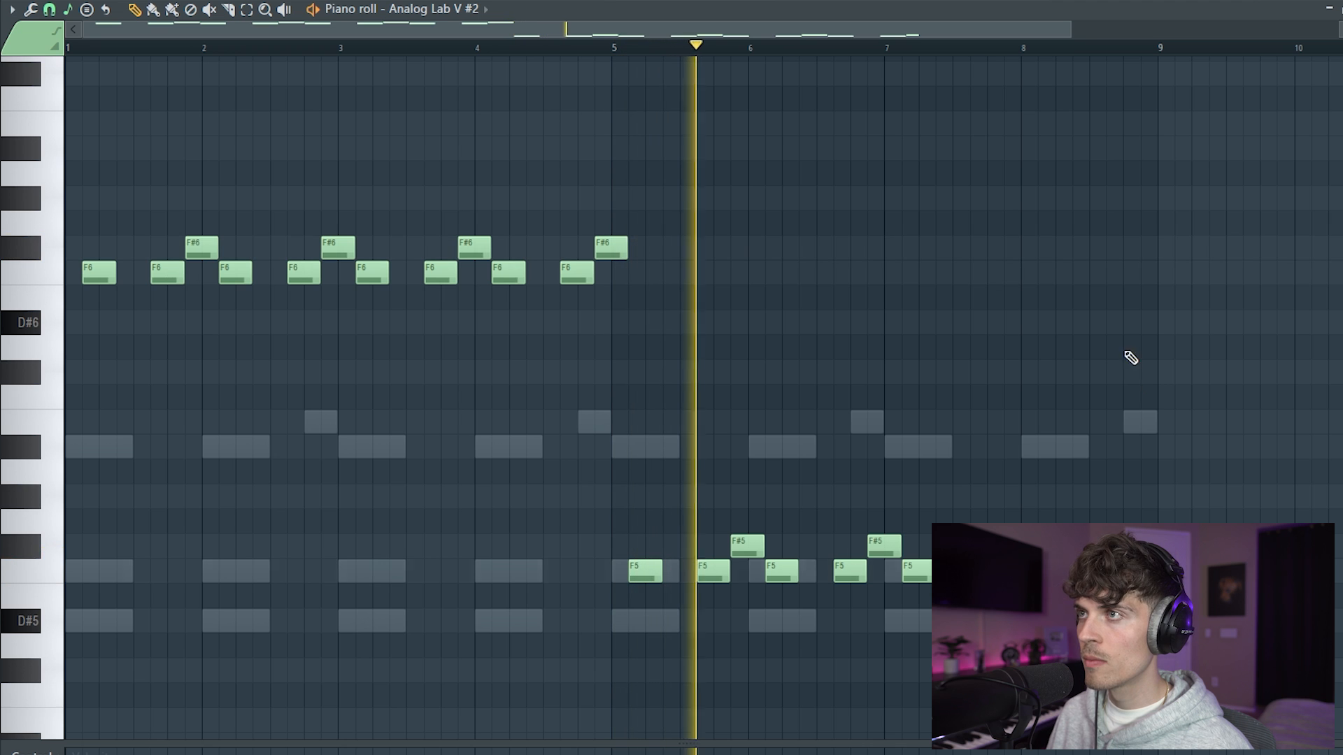
# Lower the Analog Lab V #2 channel's volume and add a third Analog Lab V channel with the Blue Bells preset.
pyautogui.press('F6')
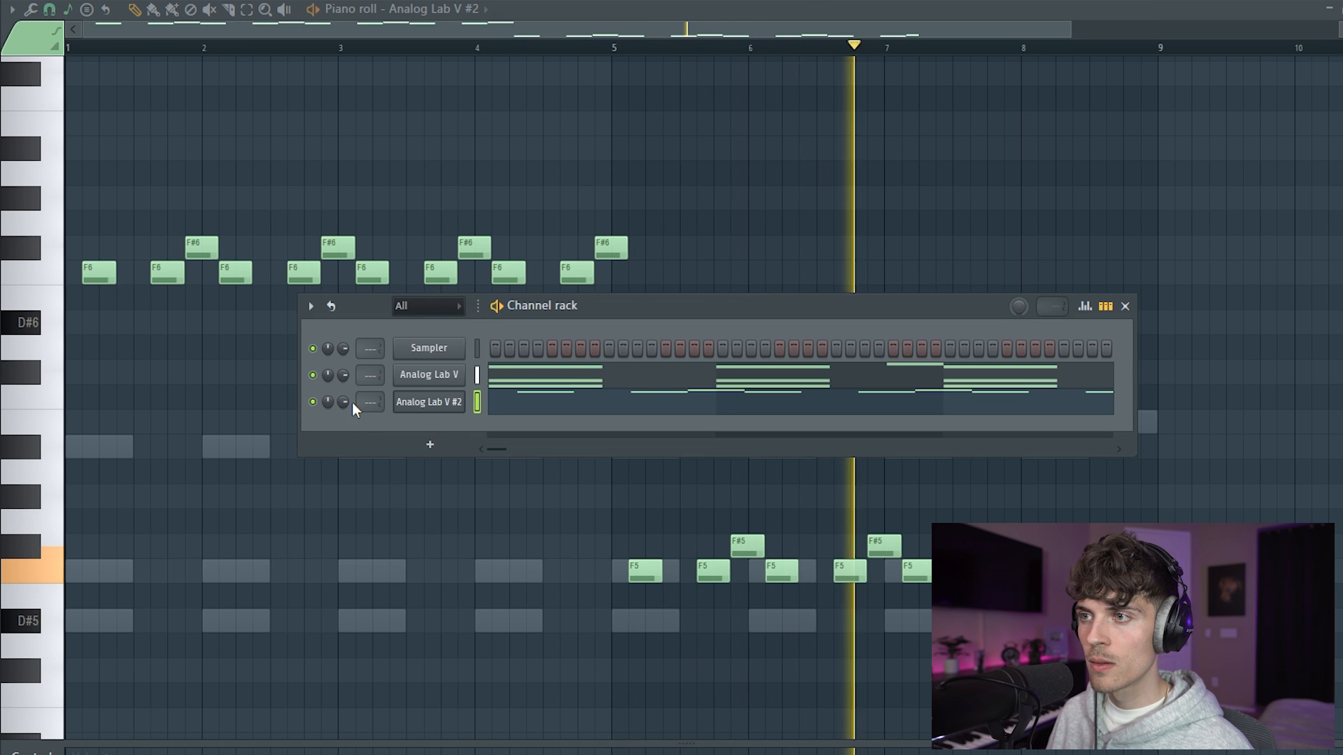
pyautogui.moveTo(345, 405); pyautogui.dragTo(345, 418)
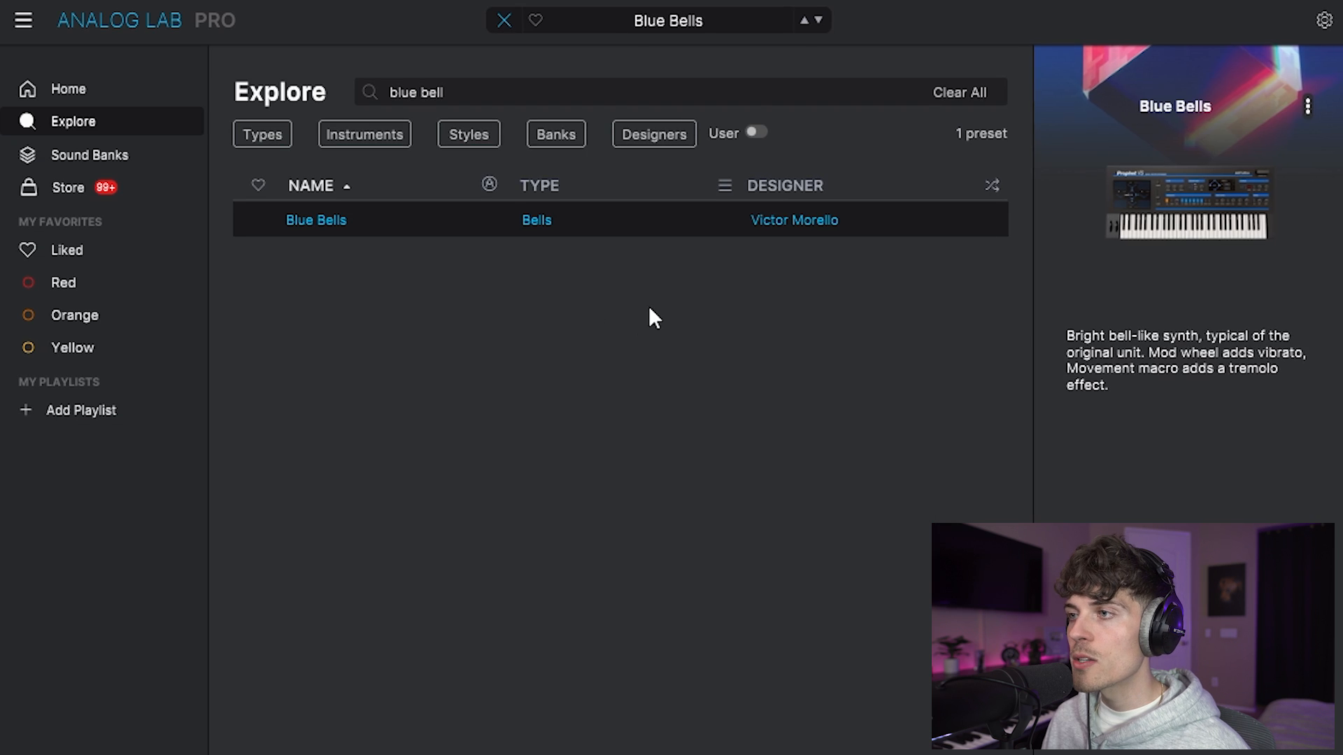
pyautogui.click(426, 417)
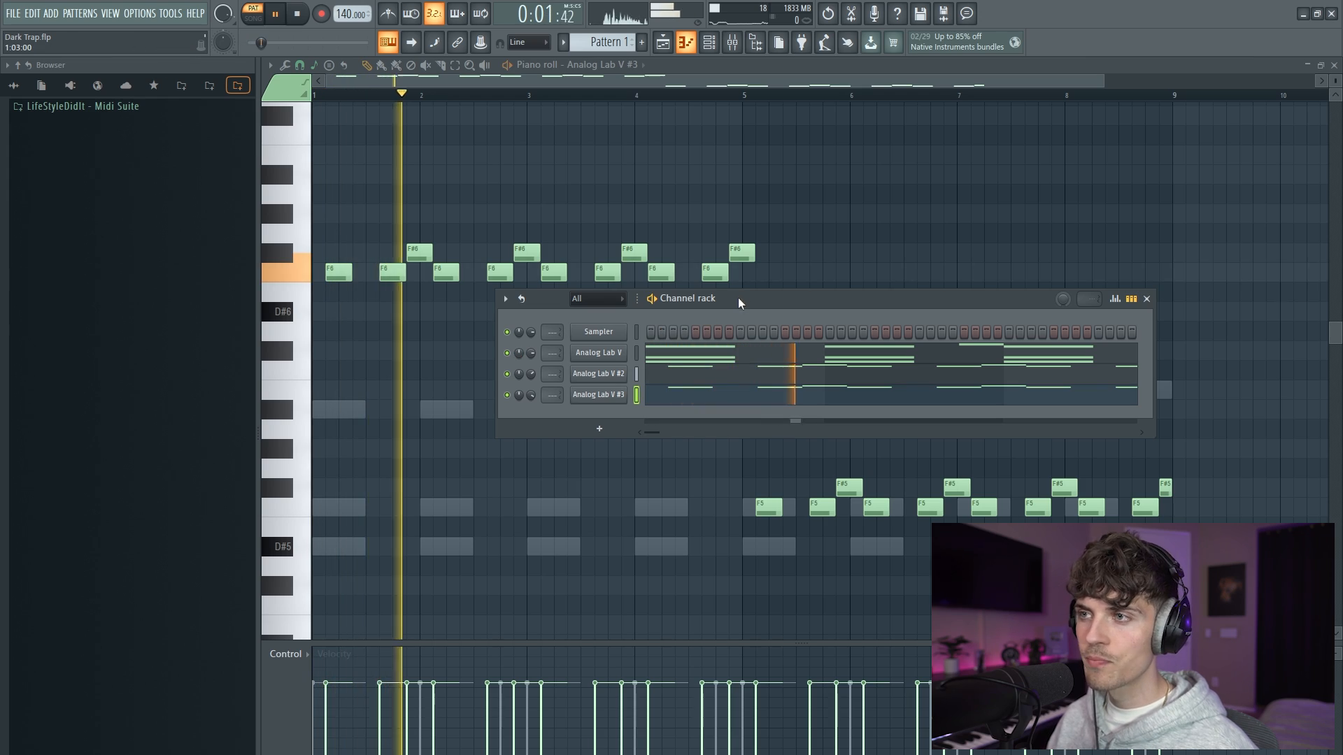
# Place Pattern 1 at bar 1 of Track 1 in the playlist and consolidate it into an audio clip.
pyautogui.moveTo(738, 299); pyautogui.dragTo(700, 300)
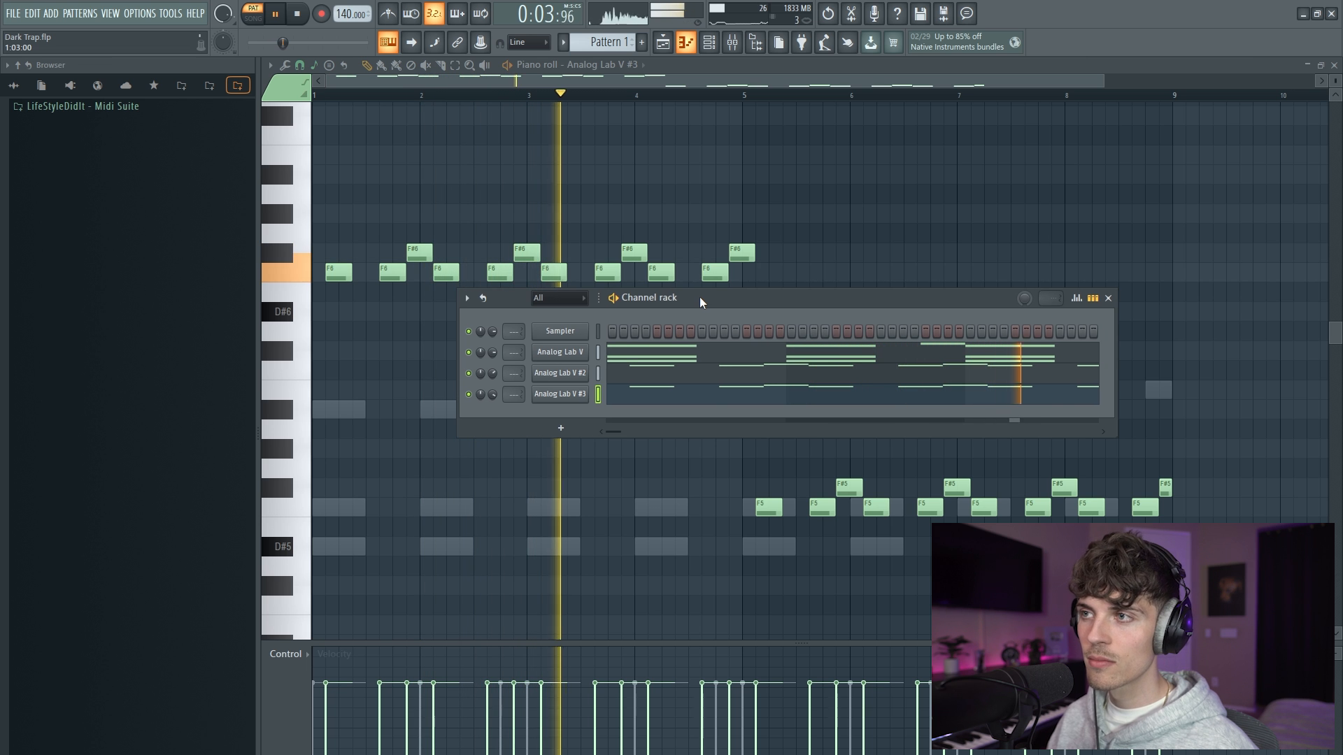
pyautogui.click(805, 227)
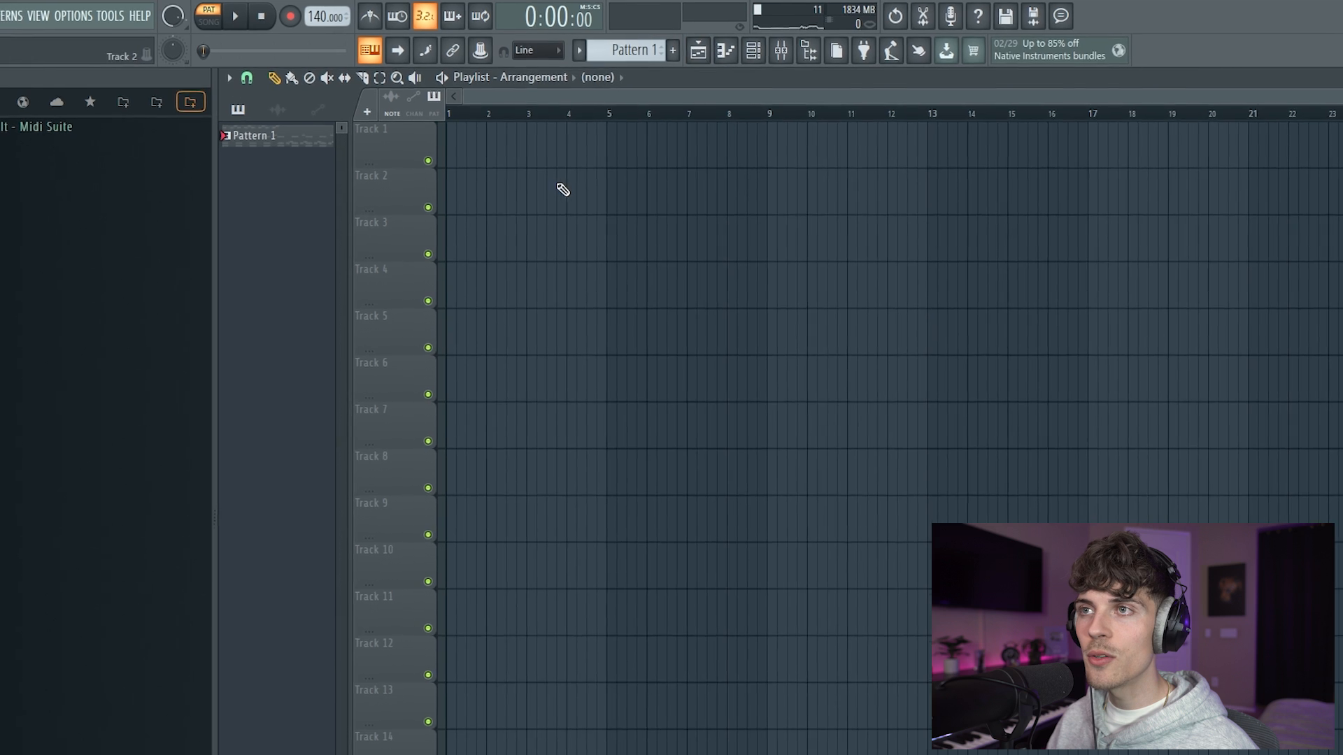
pyautogui.moveTo(465, 160); pyautogui.dragTo(449, 160)
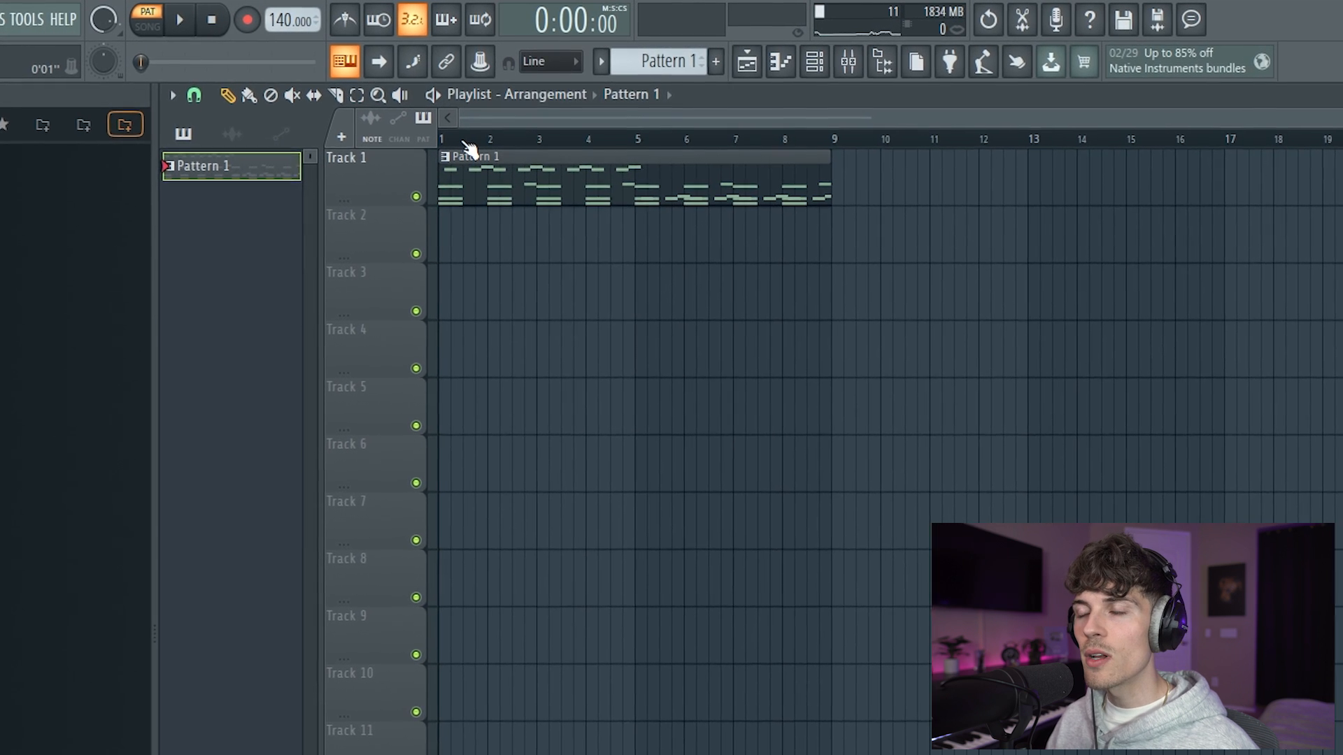
pyautogui.hotkey('ctrl', 'a')
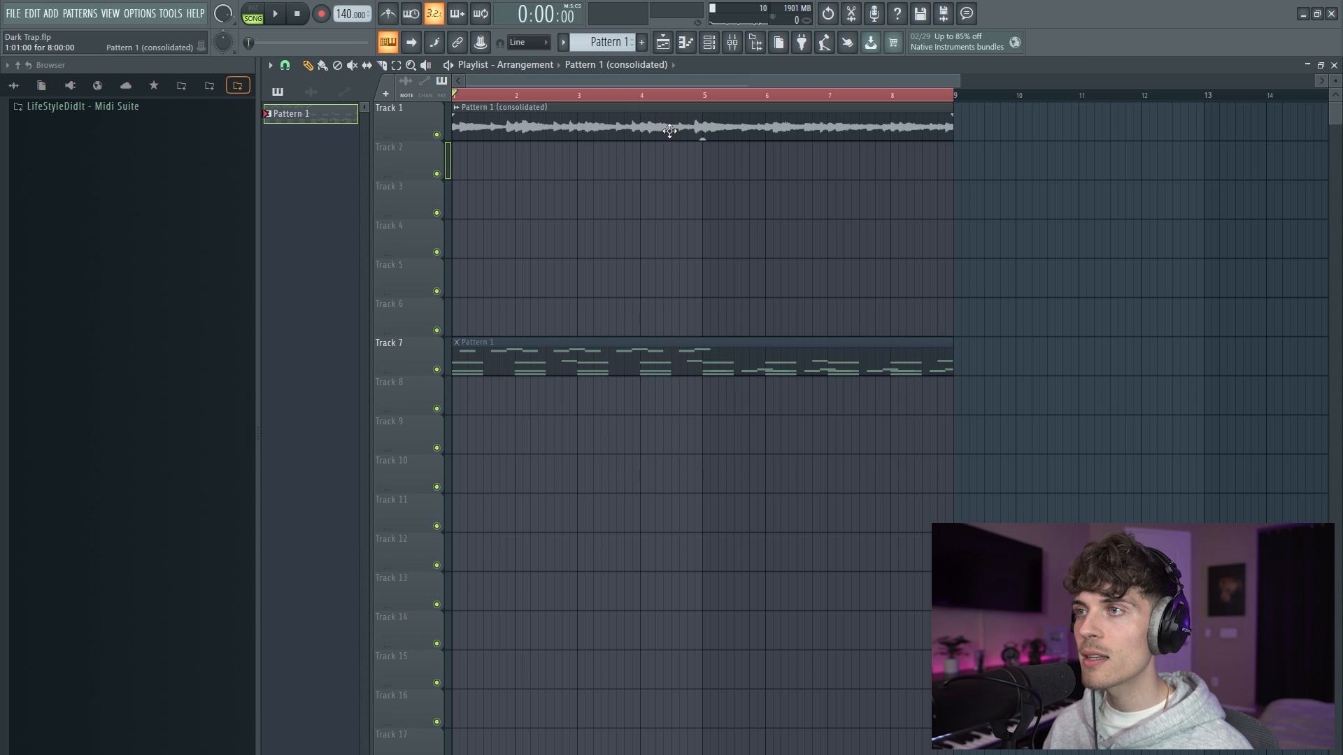
# Set the consolidated Pattern 1 clip to Stretch mode, lower its pitch by 200 cents, and reverse it.
pyautogui.doubleClick(669, 130)
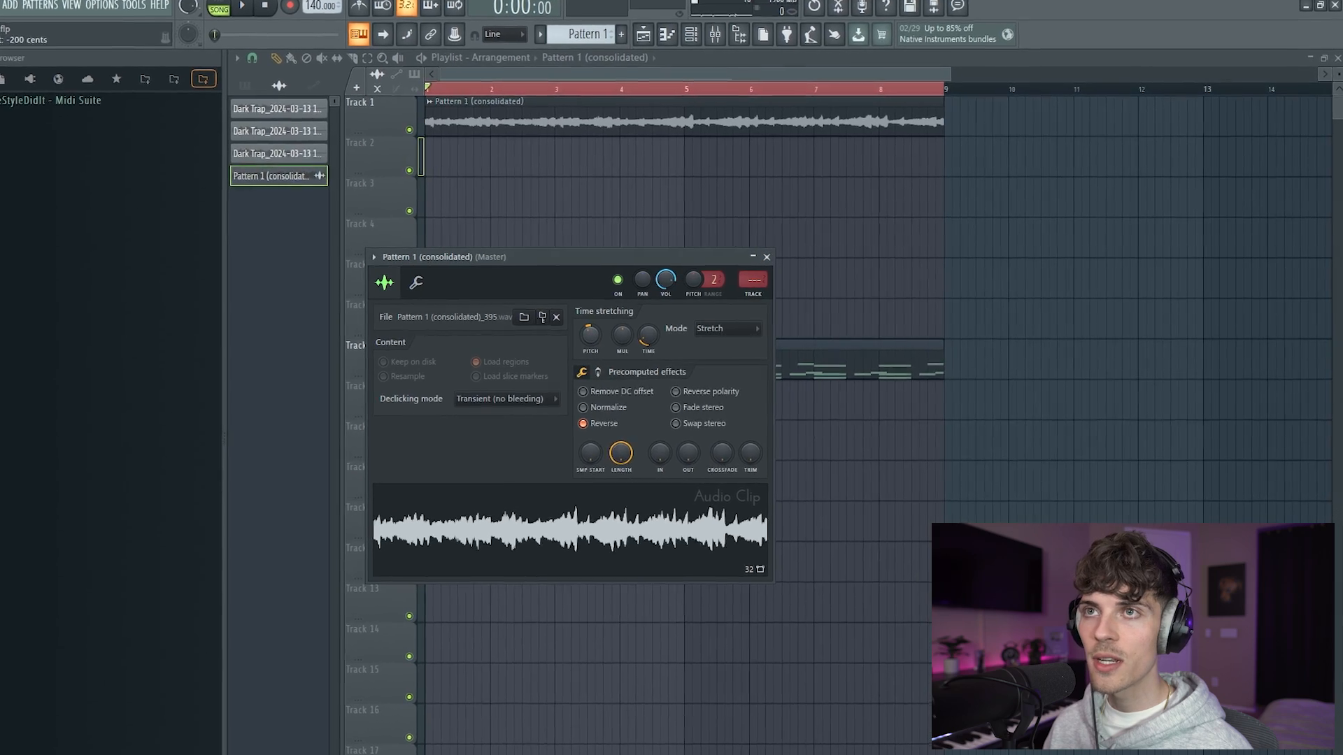
pyautogui.press('Escape')
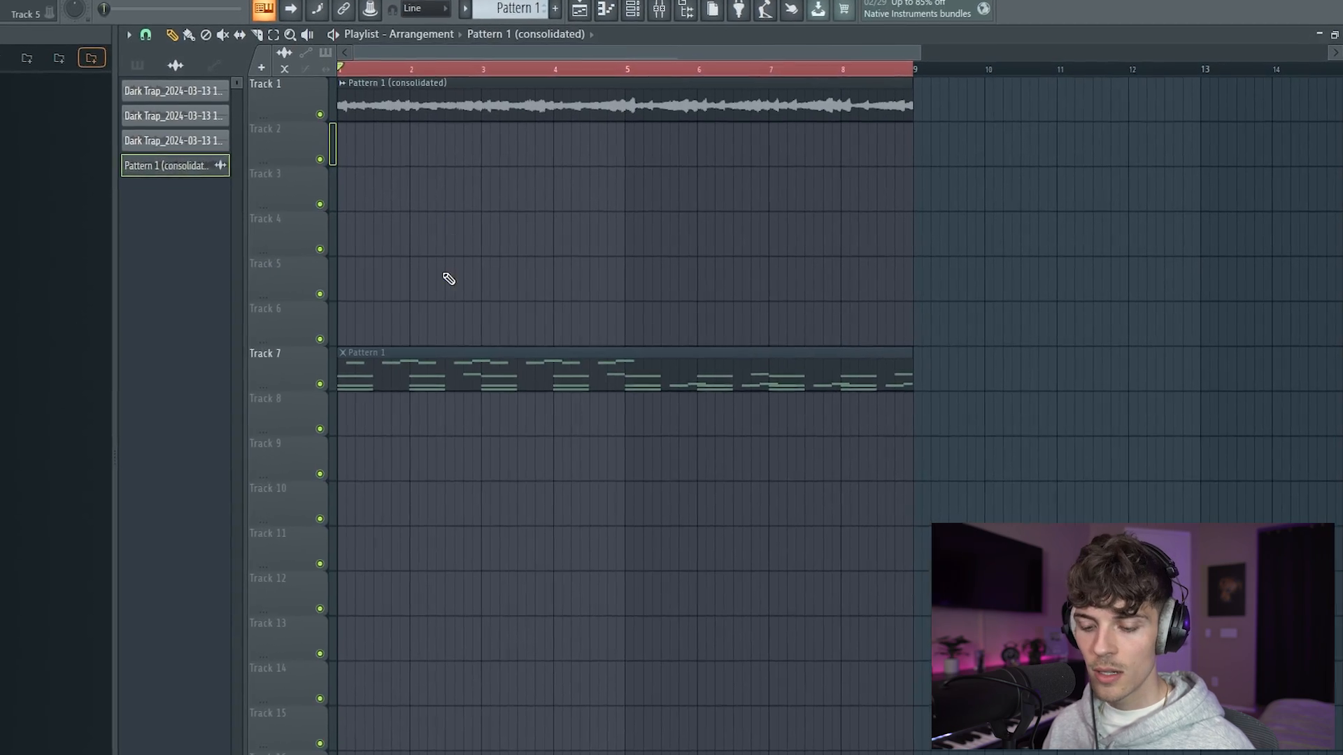
# Slice the reversed clip at every bar and rearrange the eight one-bar slices in reverse order on the soloed Track 2.
pyautogui.press('c')
pyautogui.moveTo(380, 138); pyautogui.dragTo(382, 94)
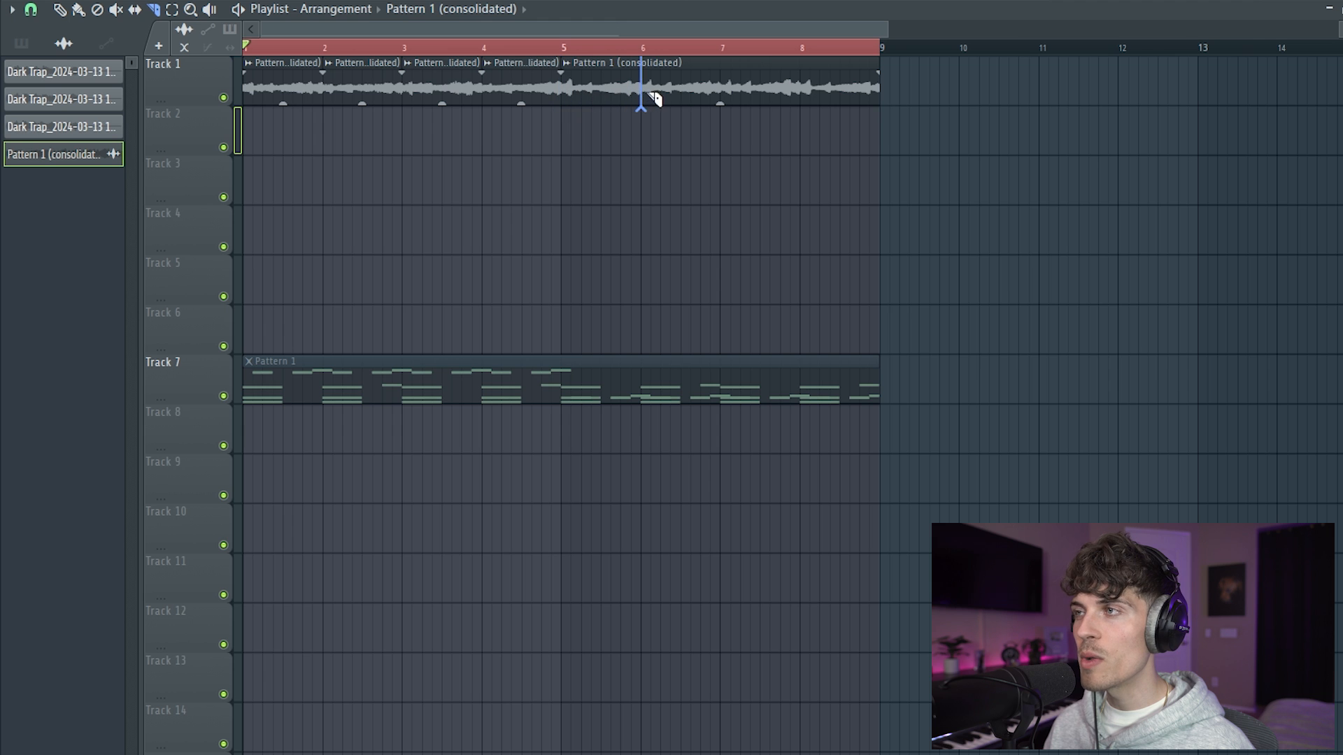
pyautogui.moveTo(588, 183); pyautogui.dragTo(484, 188)
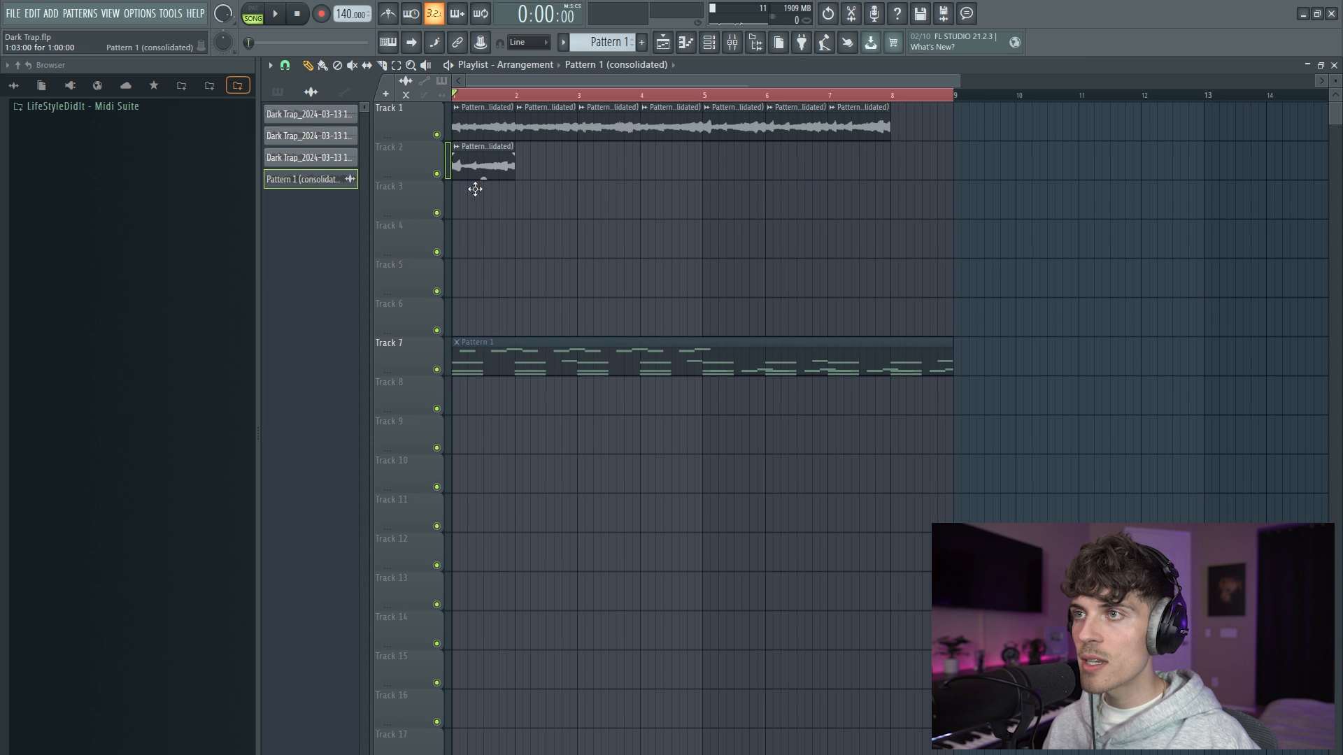
pyautogui.rightClick(437, 174)
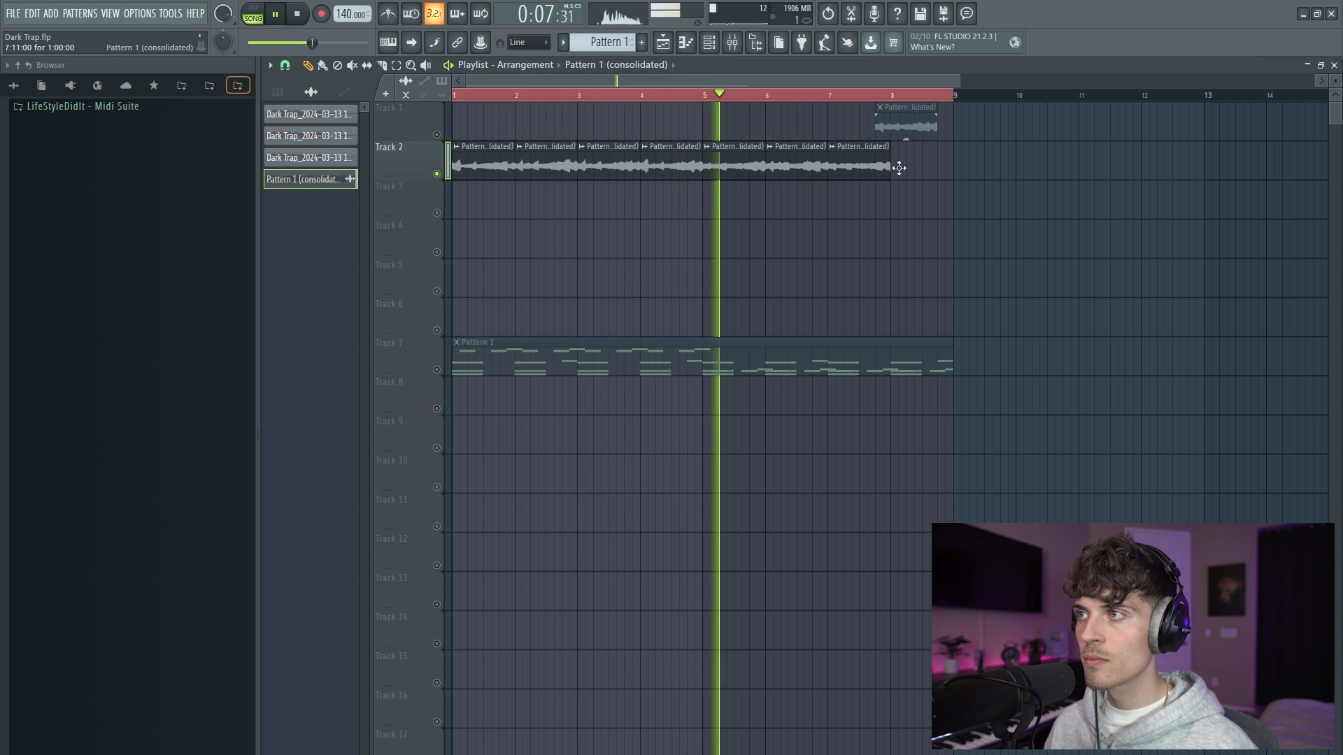
pyautogui.moveTo(1031, 171); pyautogui.dragTo(496, 167)
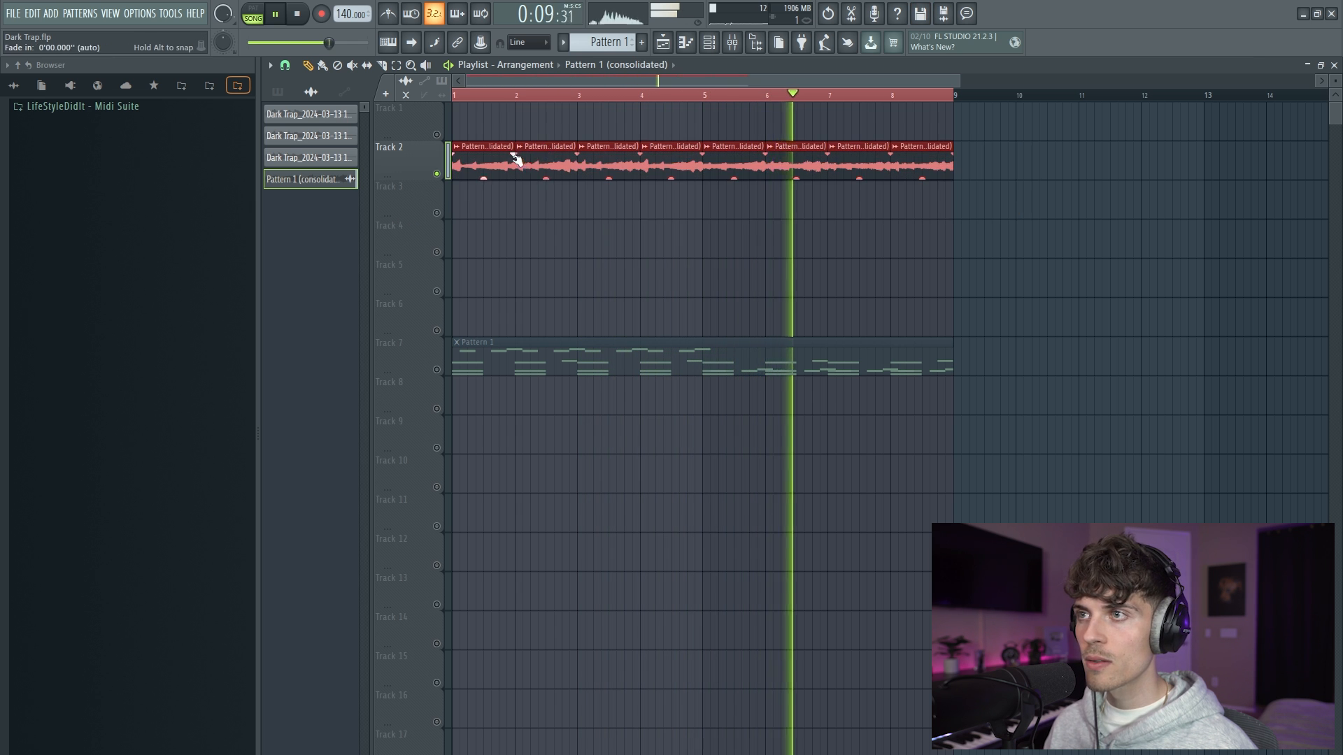
# Give all eight slices on Track 2 long fade-ins and fade-outs so each bar swells and dies away.
pyautogui.scroll(10, 633, 97)
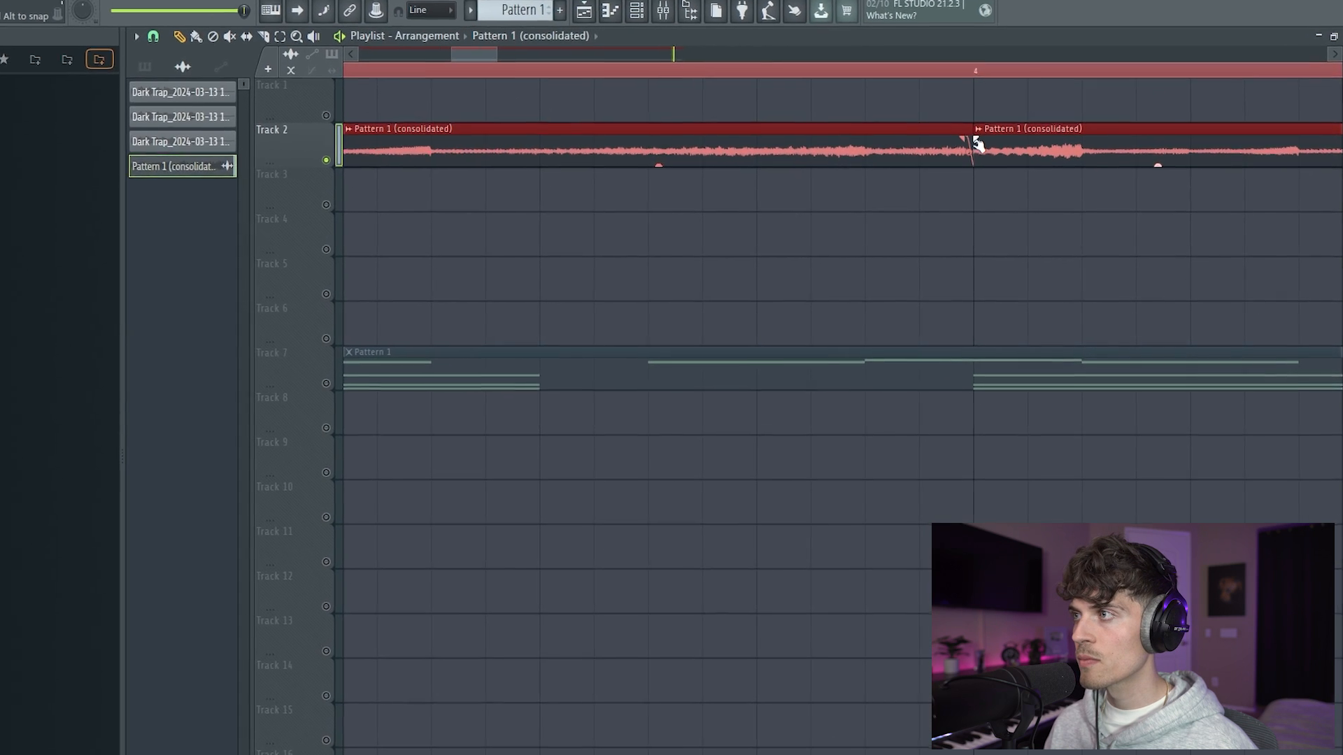
pyautogui.scroll(-6, 691, 65)
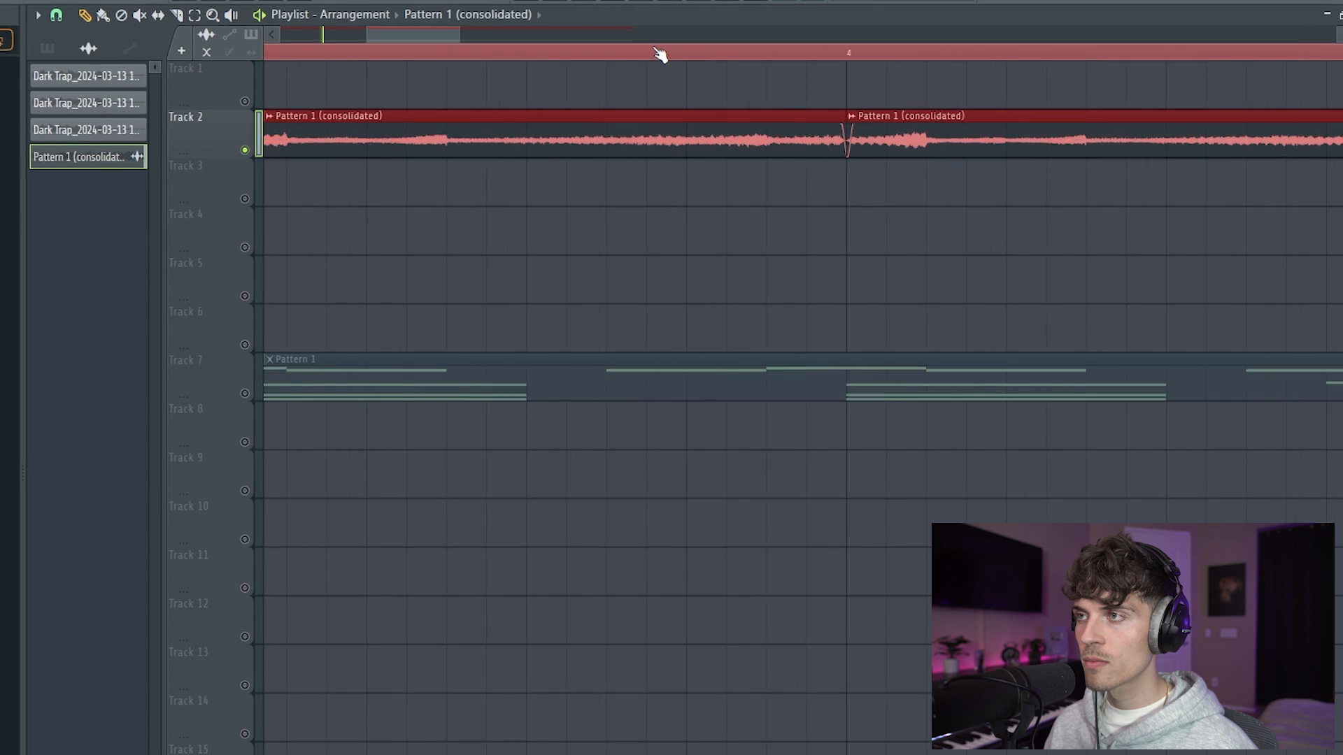
pyautogui.scroll(-4, 653, 50)
pyautogui.scroll(-2, 648, 49)
pyautogui.press('space')
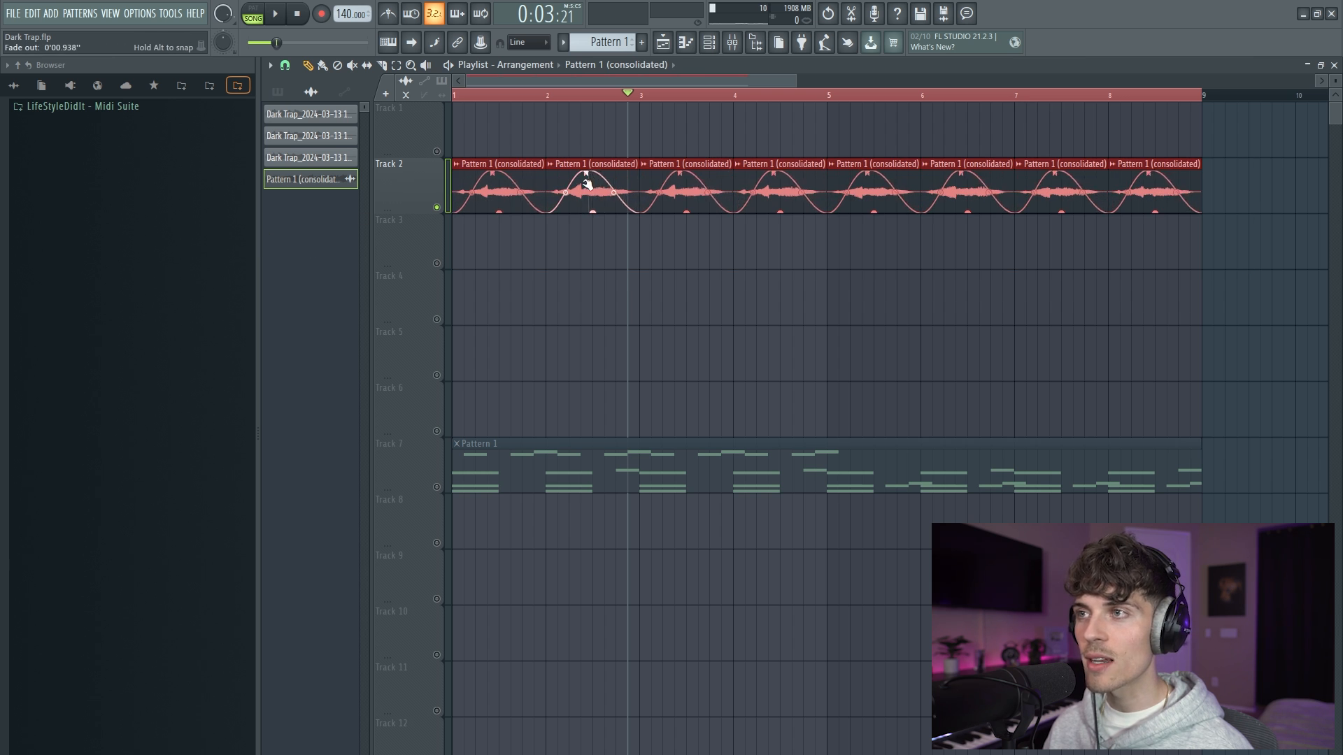
pyautogui.moveTo(585, 178); pyautogui.dragTo(589, 176)
# Load ValhallaVintageVerb and a Fruity parametric EQ 2 cutting the lows and highs on the clip's mixer channel, Insert 1.
pyautogui.press('F6')
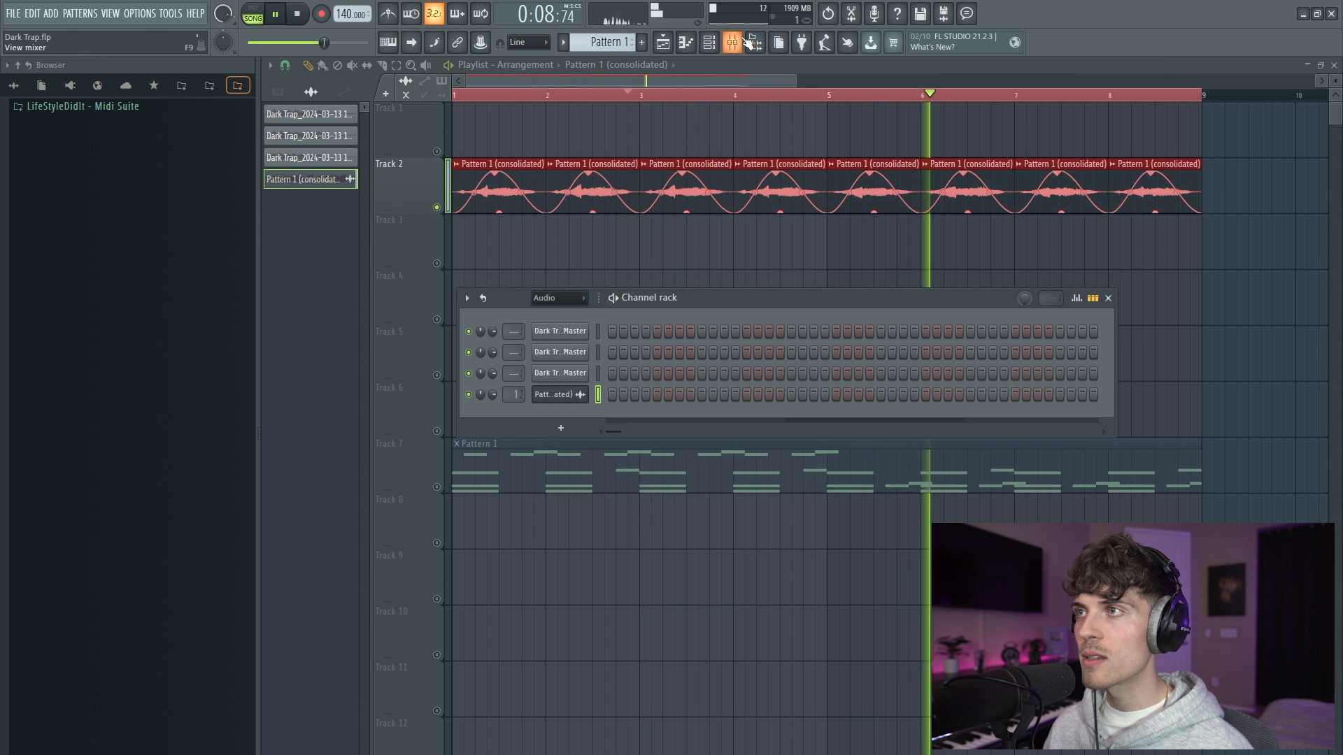
pyautogui.press('F9')
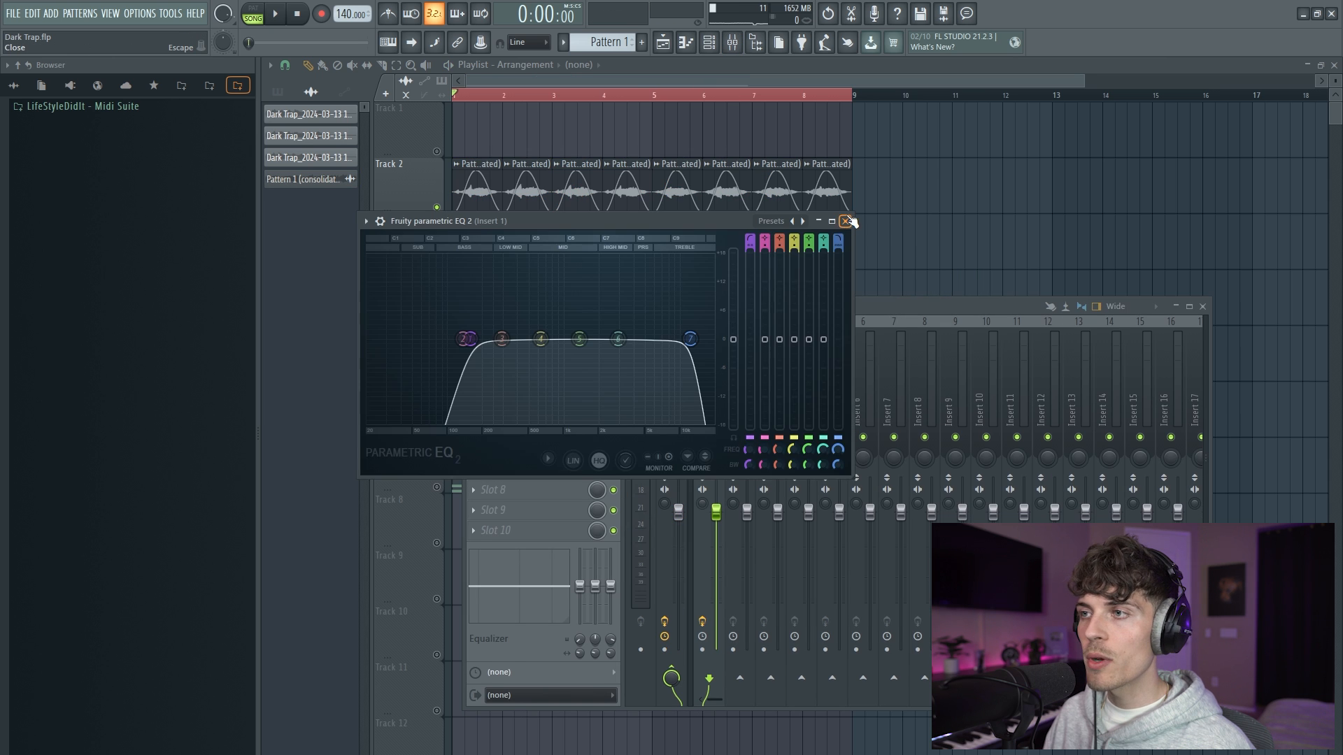
pyautogui.click(854, 218)
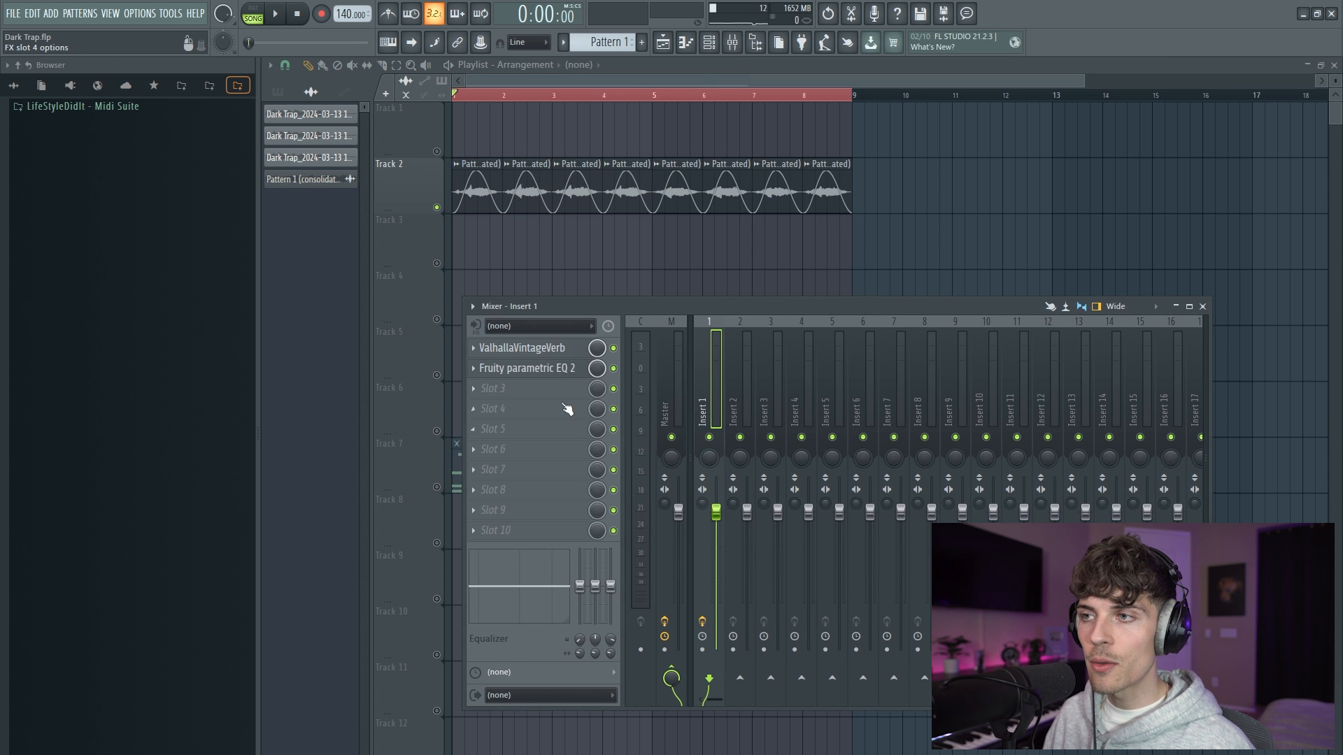
# Add Hyper Chorus to slot 3 of Insert 1 and turn down its mix level while listening to the slices.
pyautogui.click(527, 386)
pyautogui.moveTo(691, 529)
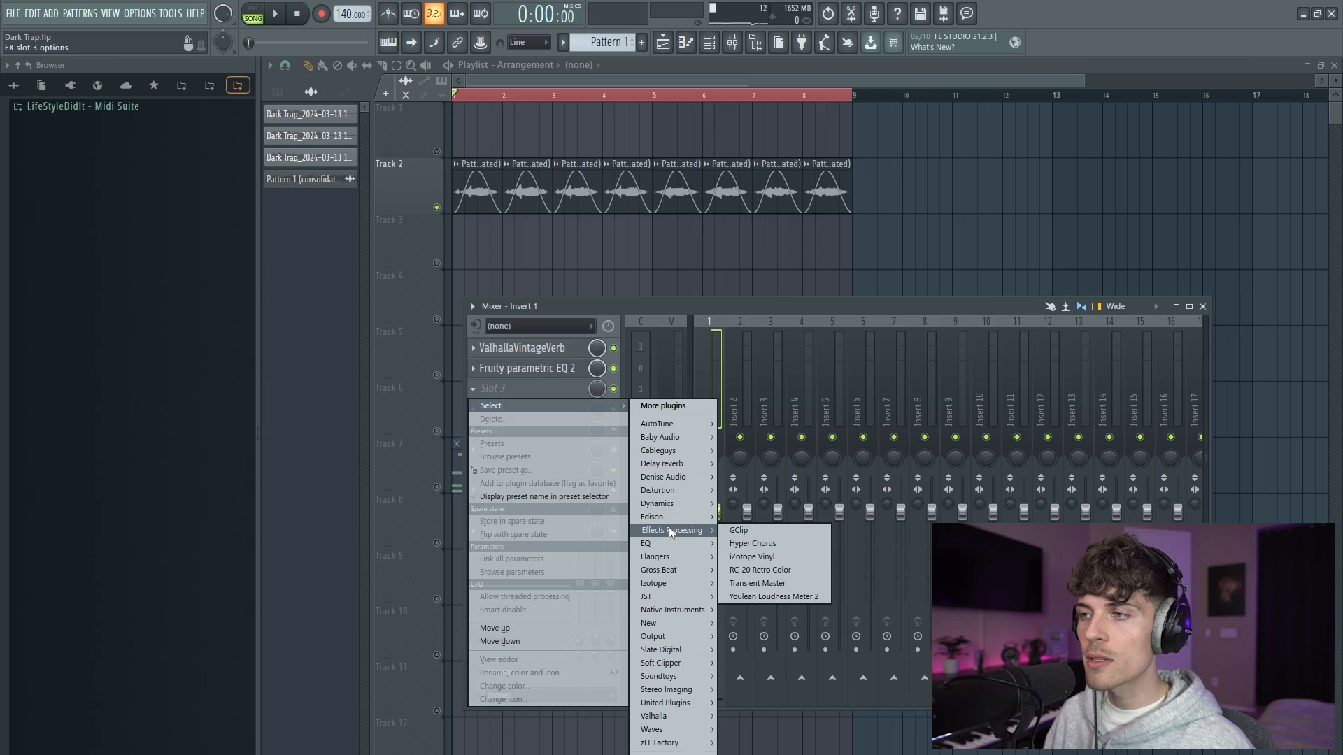
pyautogui.click(745, 543)
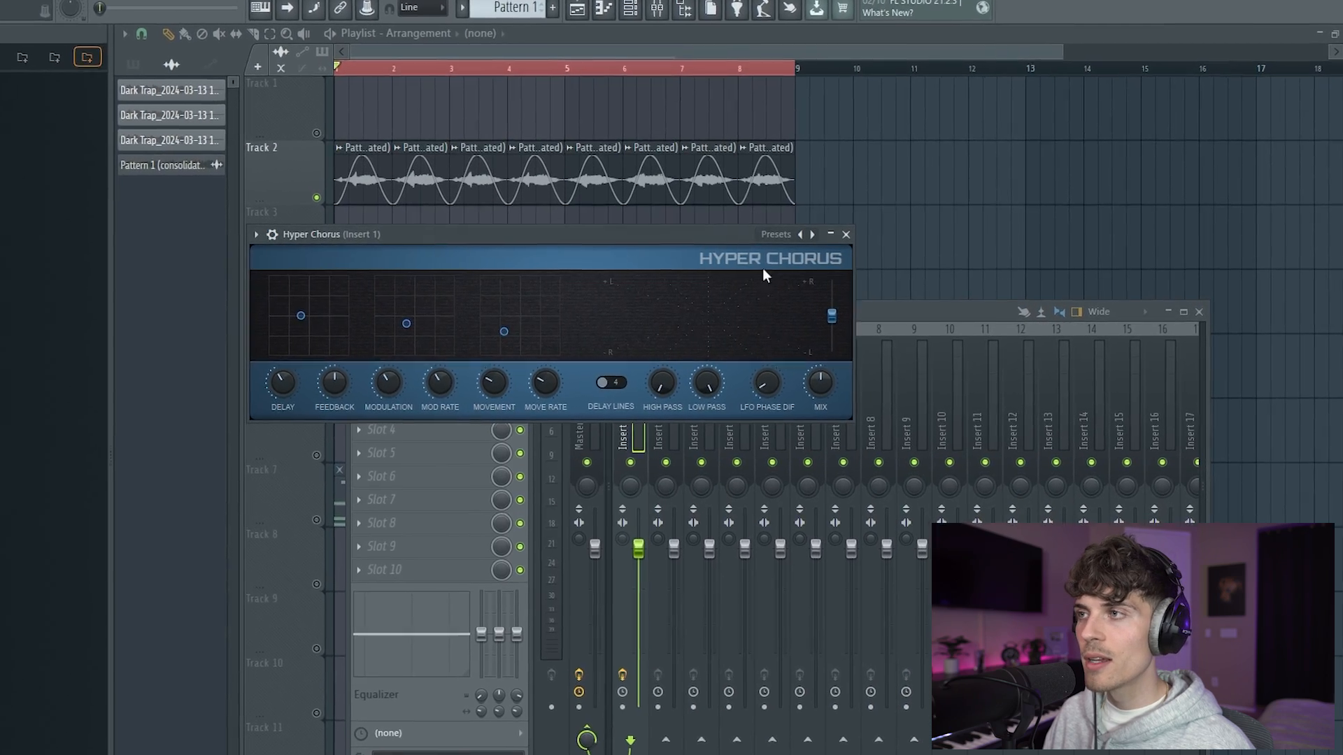
pyautogui.moveTo(747, 238); pyautogui.dragTo(954, 342)
pyautogui.moveTo(551, 355); pyautogui.dragTo(684, 308)
pyautogui.moveTo(454, 415); pyautogui.dragTo(384, 398)
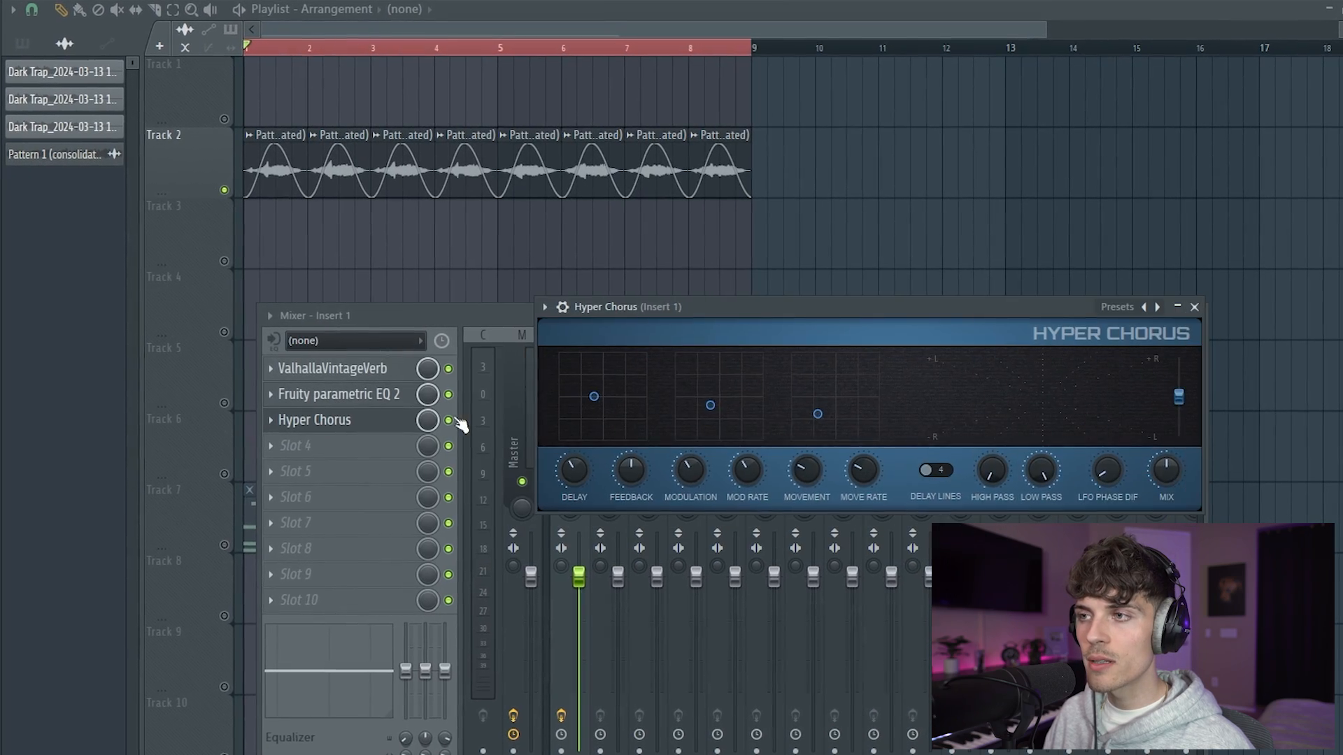
pyautogui.press('space')
# Review the ValhallaVintageVerb and Fruity parametric EQ 2 settings on Insert 1.
pyautogui.click(332, 368)
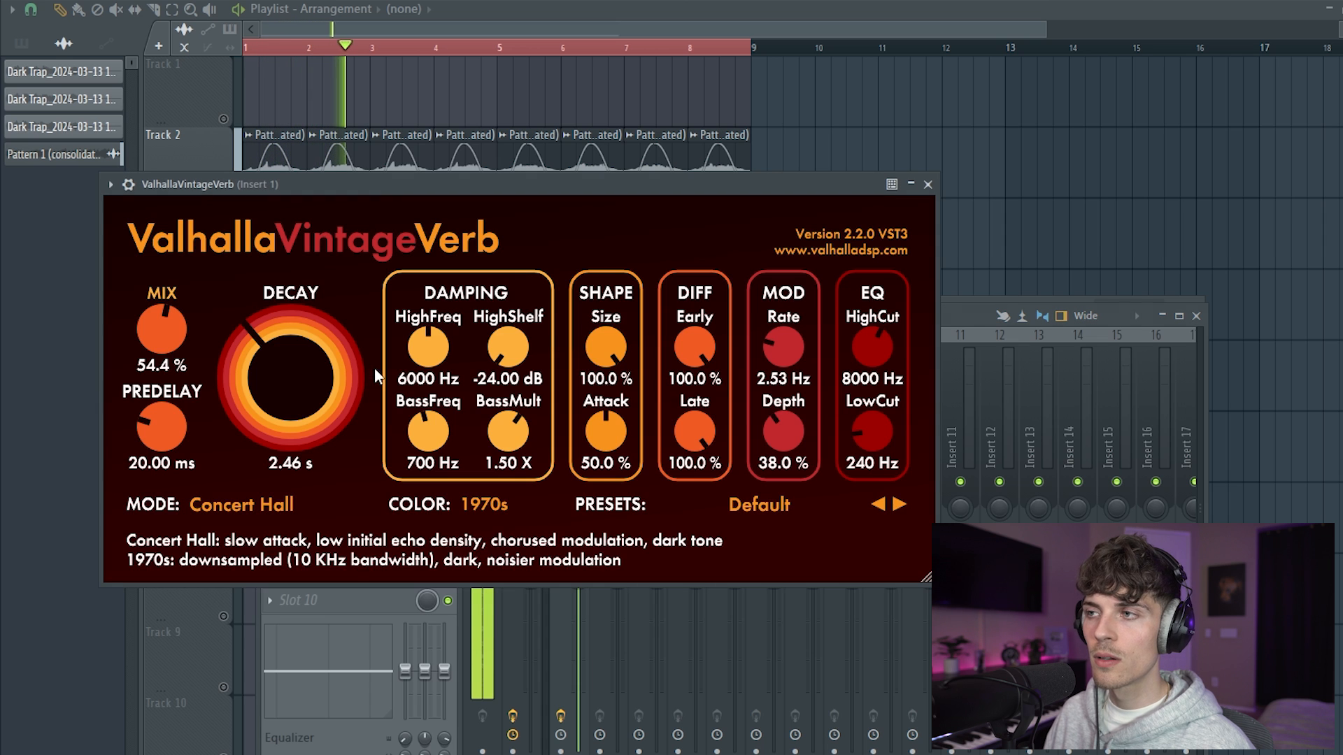
pyautogui.click(927, 186)
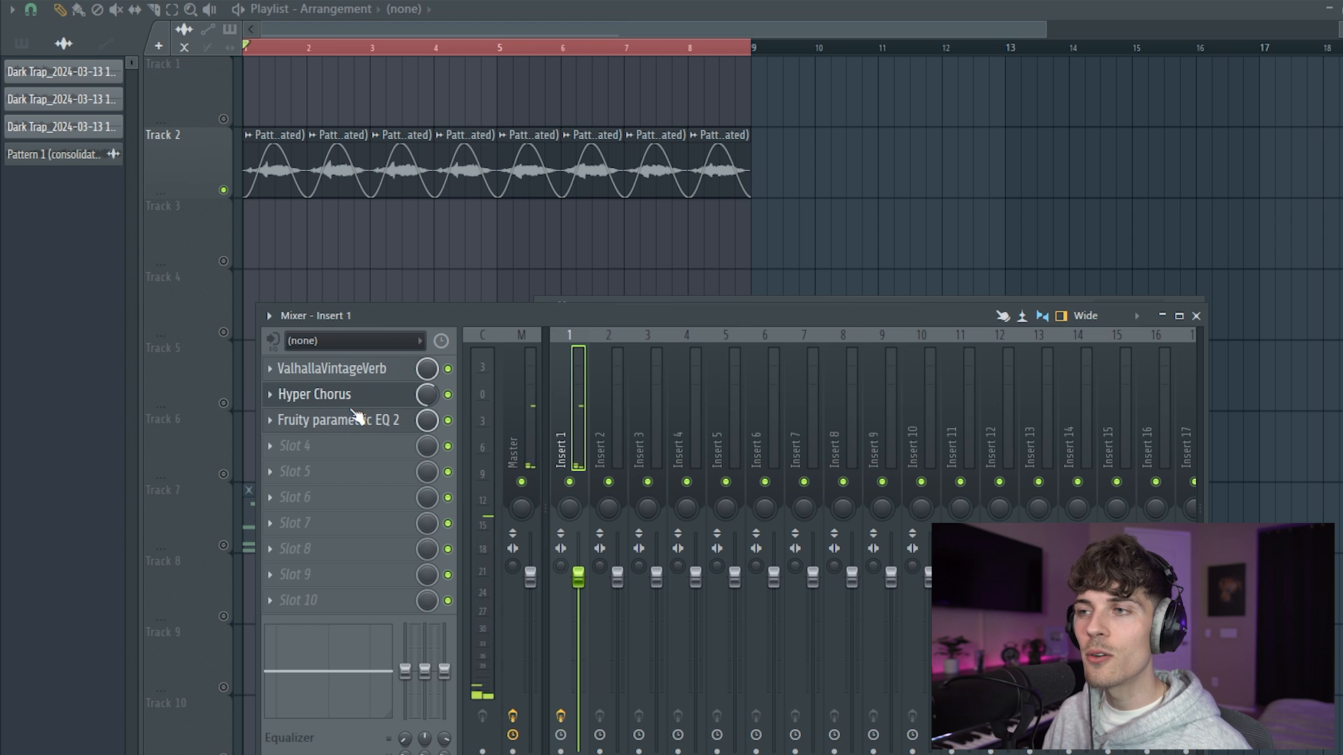
pyautogui.click(349, 423)
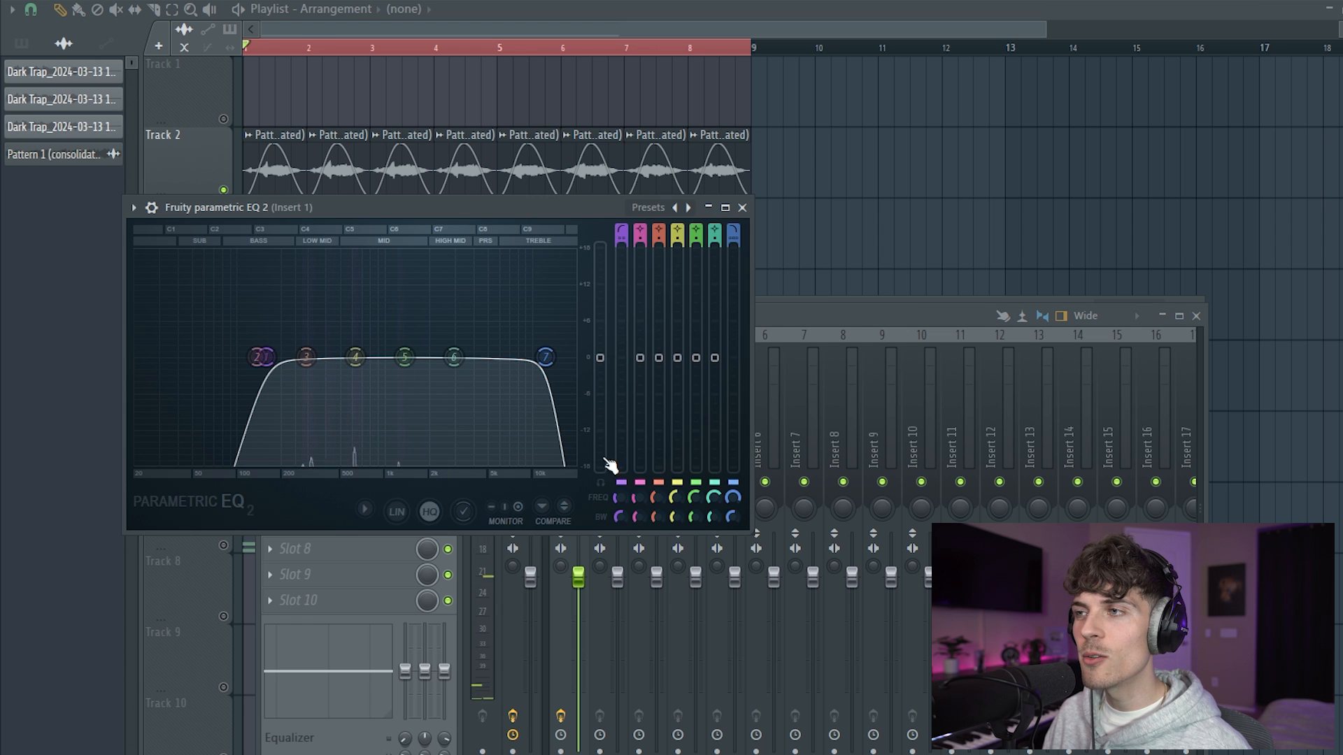
pyautogui.click(742, 208)
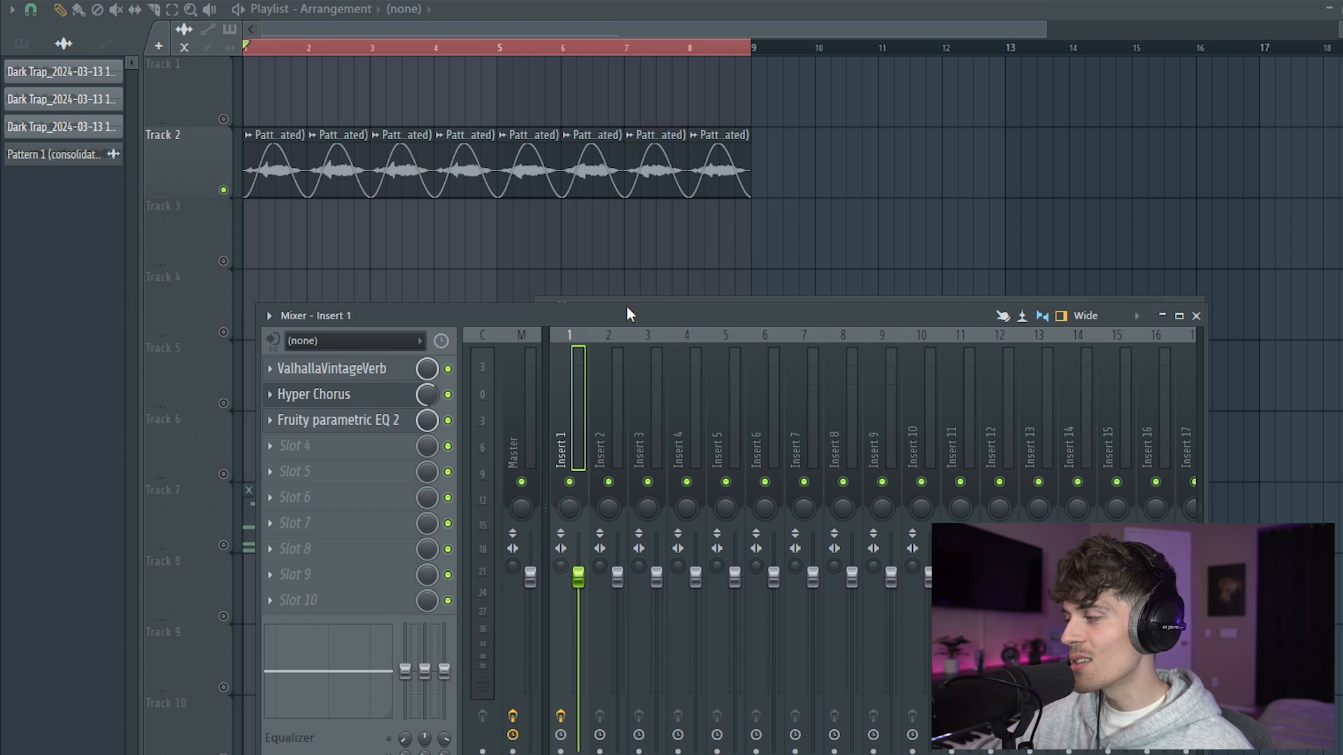
pyautogui.press('space')
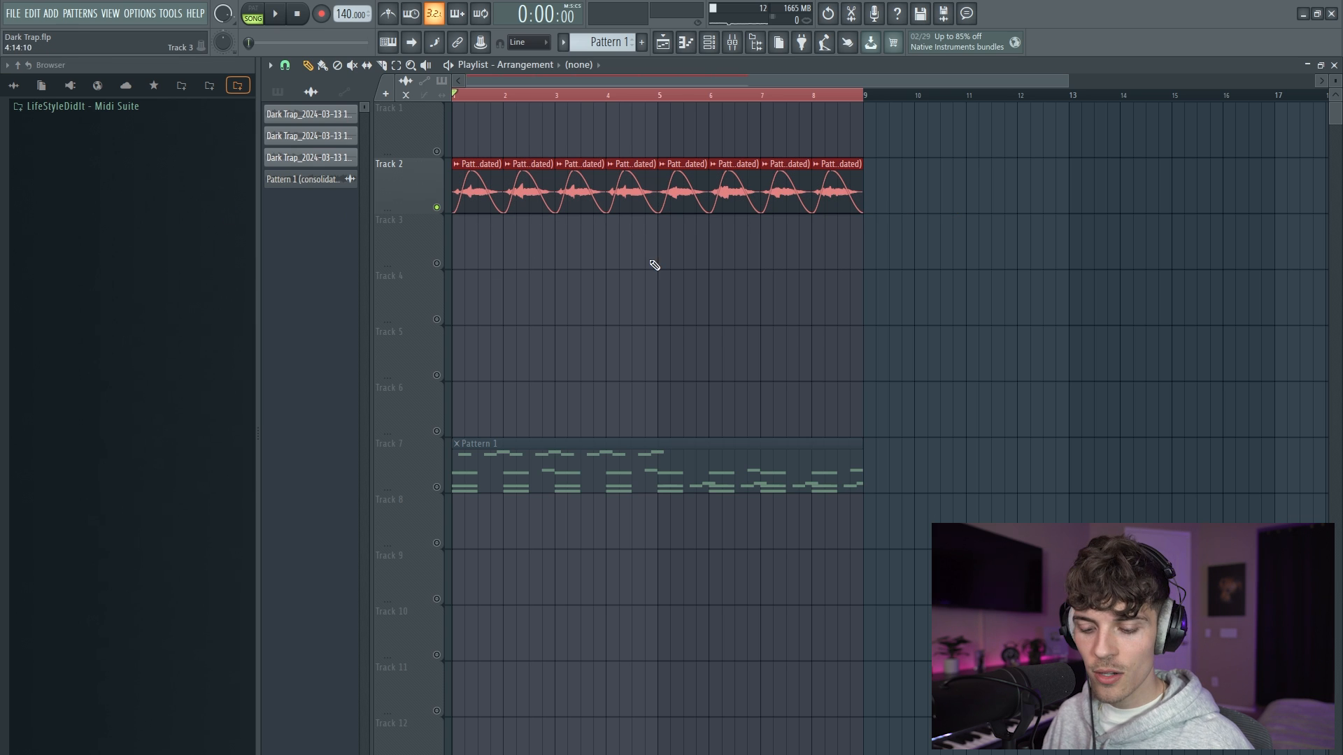
# Consolidate the eight faded slices into one audio clip and set it to Stretch mode with a pitch range of 12.
pyautogui.hotkey('ctrl', 'alt', 'c')
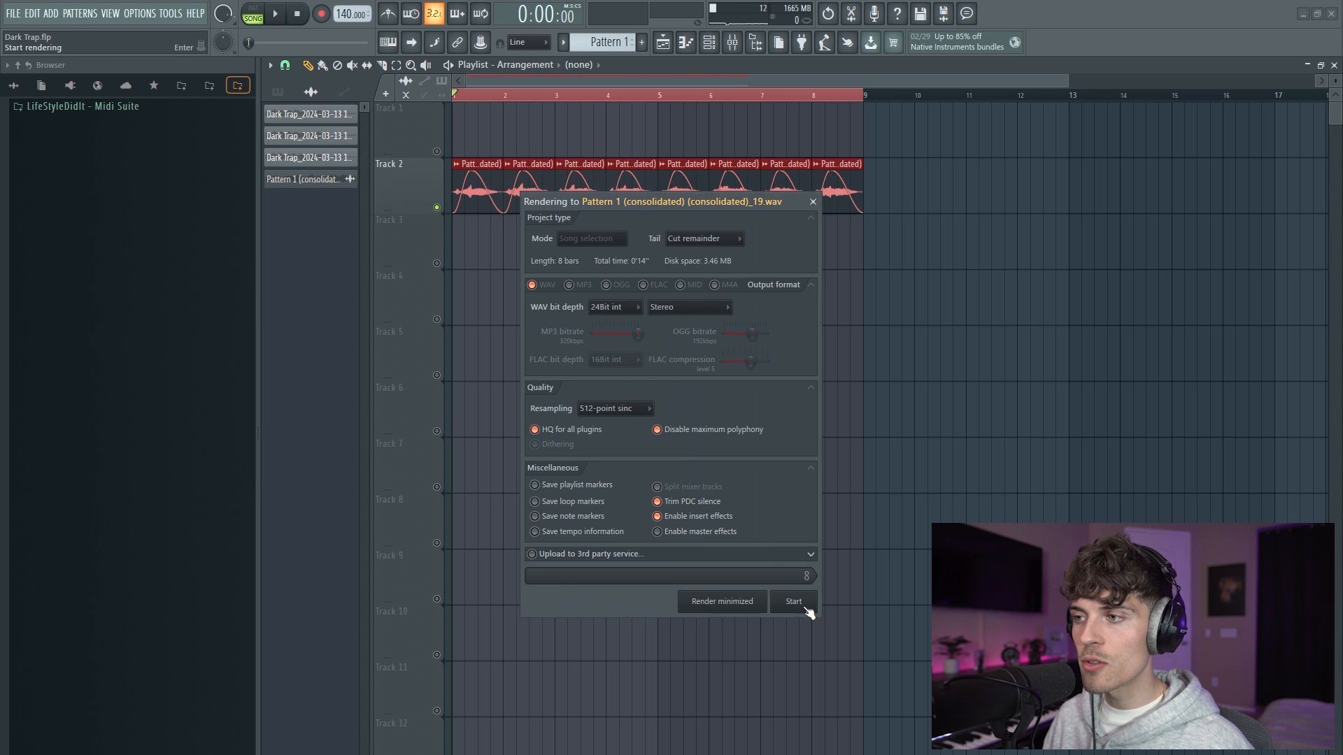
pyautogui.click(651, 256)
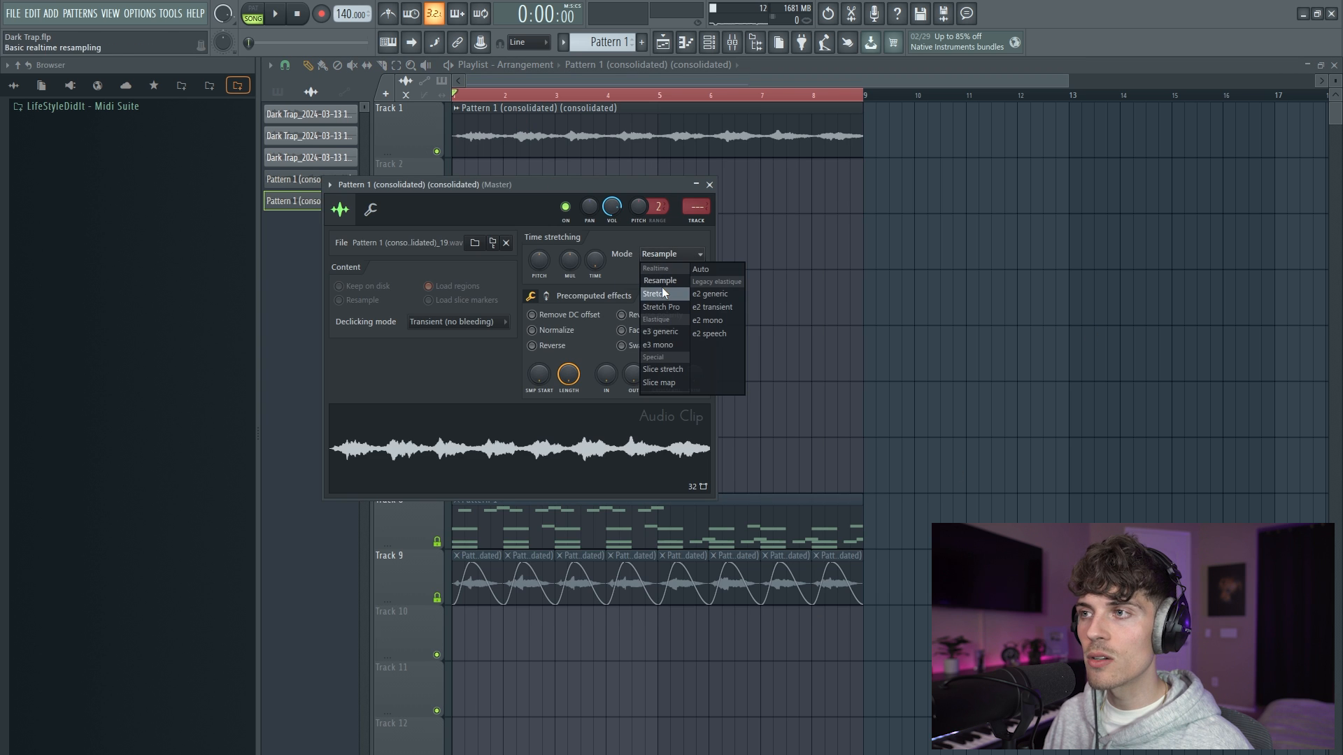
pyautogui.click(661, 288)
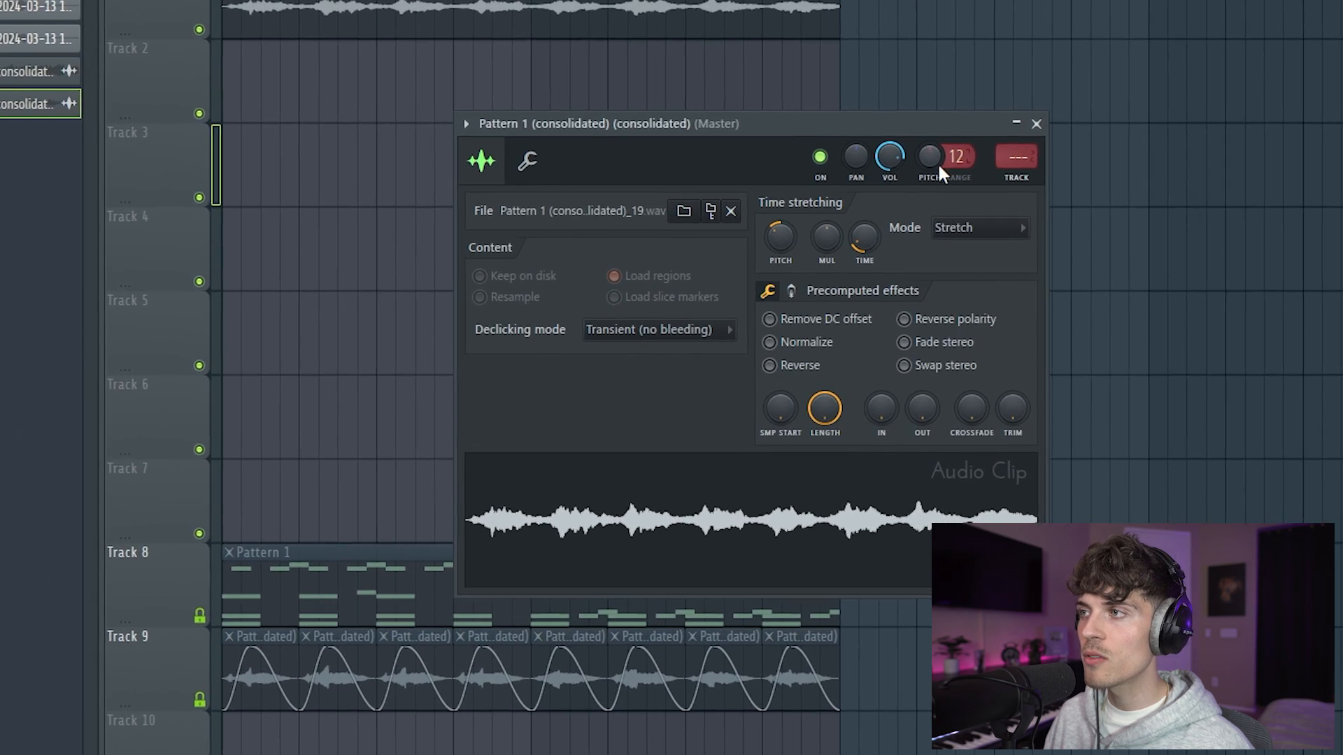
# Create a channel pitch automation clip for the new audio clip and shorten it to one bar on Track 2.
pyautogui.rightClick(938, 167)
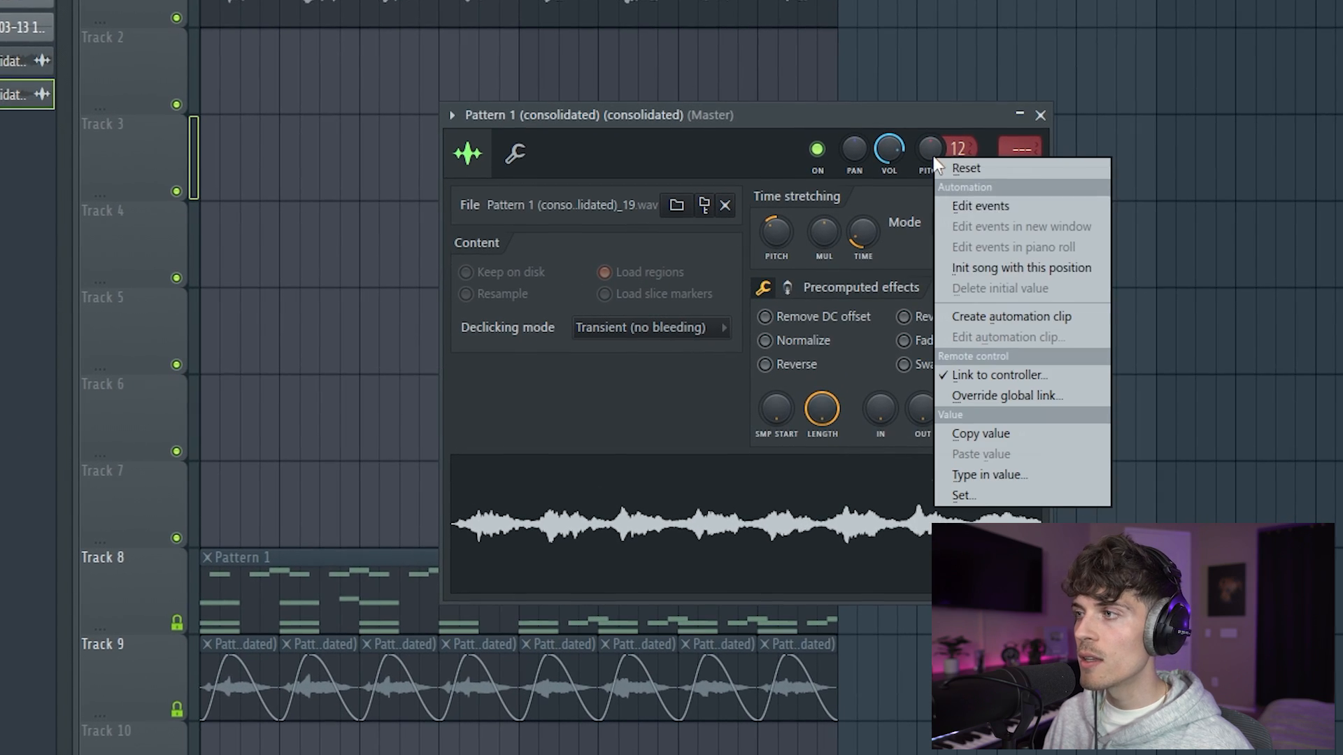
pyautogui.click(987, 317)
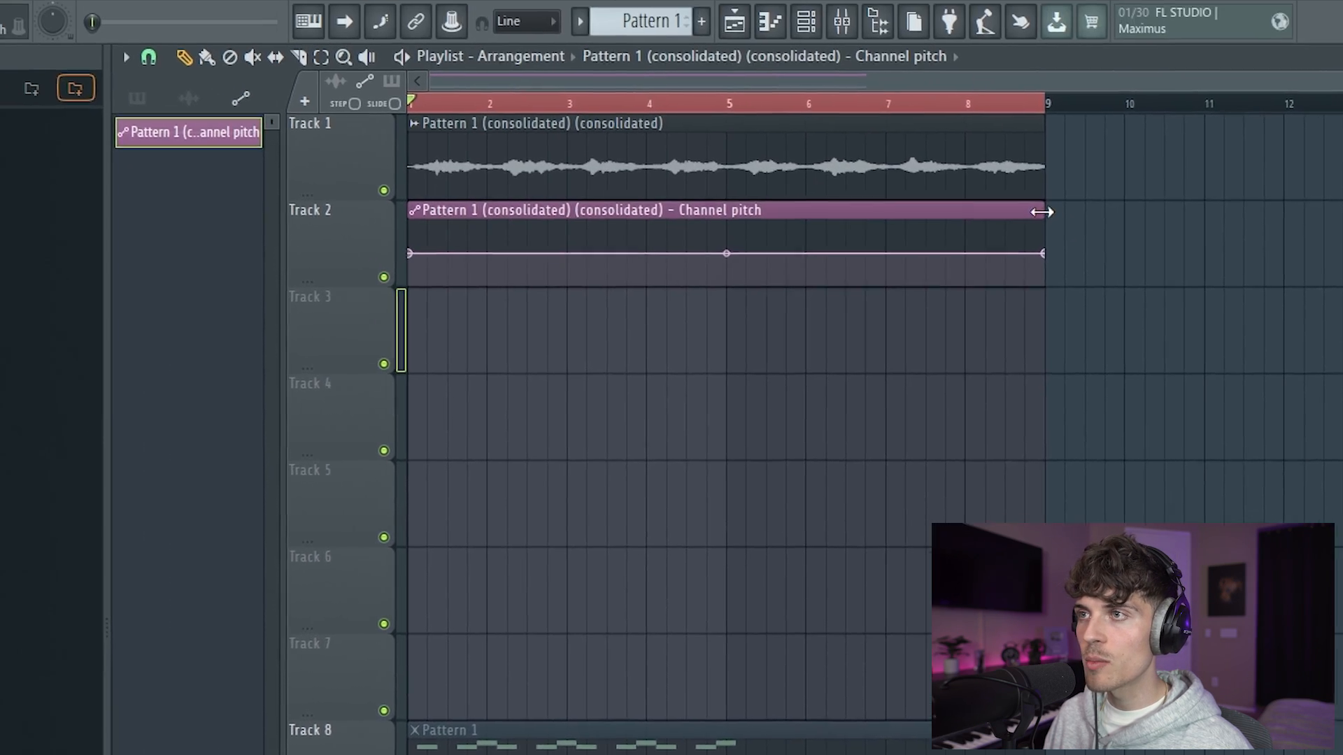
pyautogui.scroll(2, 578, 160)
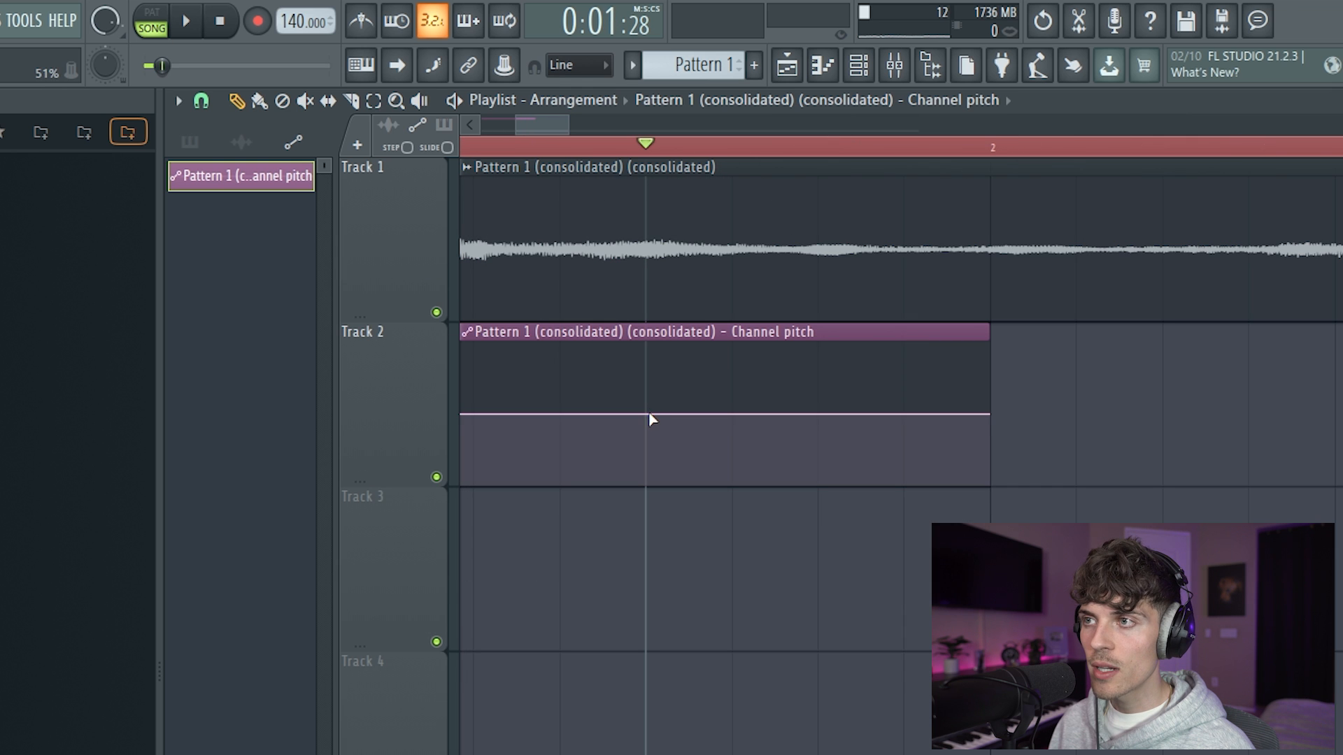
# Add two points late in the one-bar pitch automation and curve the pitch up to 100% between them with a single curve.
pyautogui.rightClick(648, 412)
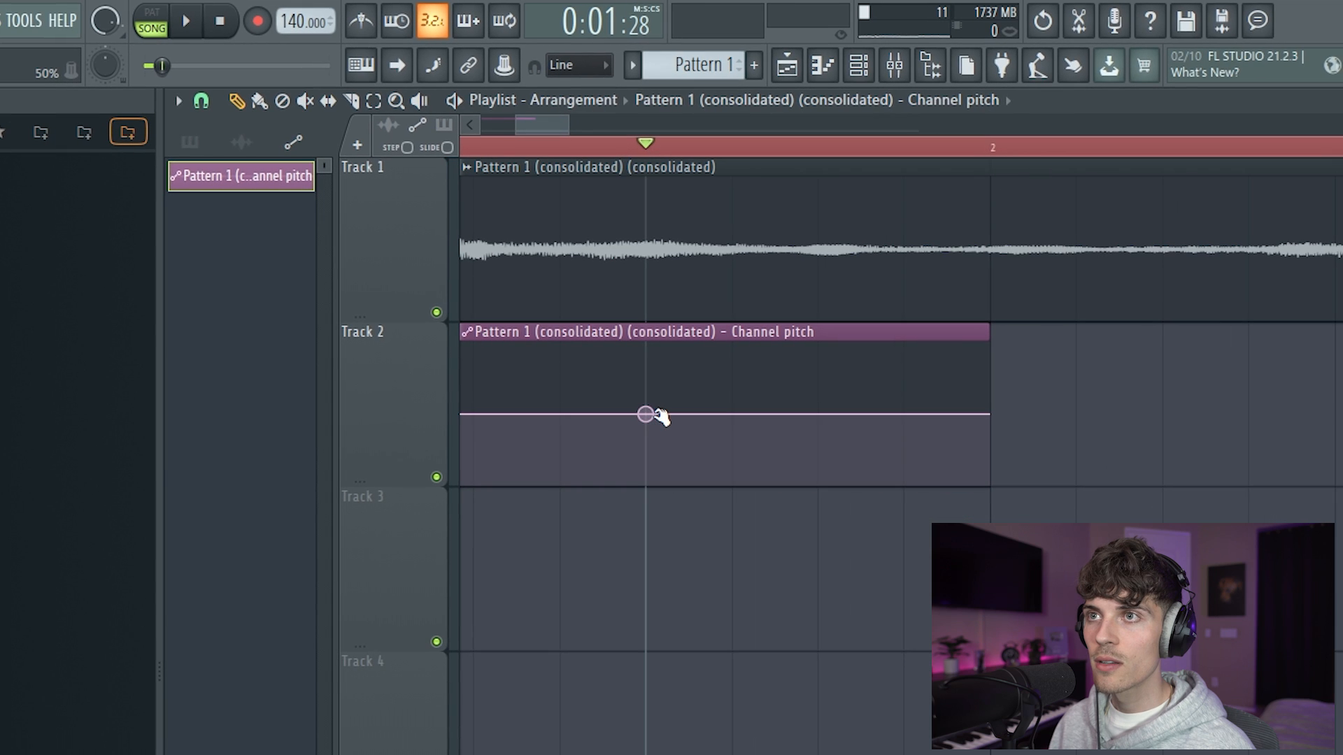
pyautogui.rightClick(895, 422)
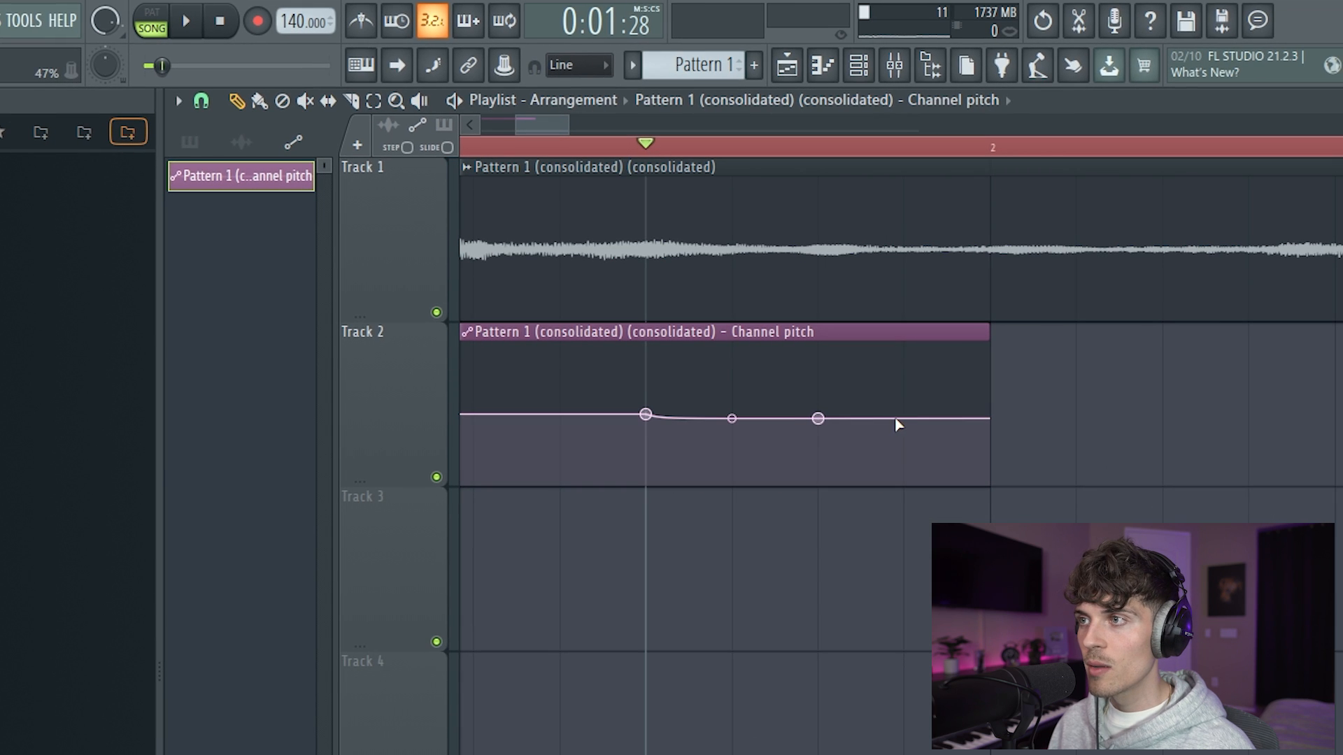
pyautogui.moveTo(819, 418); pyautogui.dragTo(823, 344)
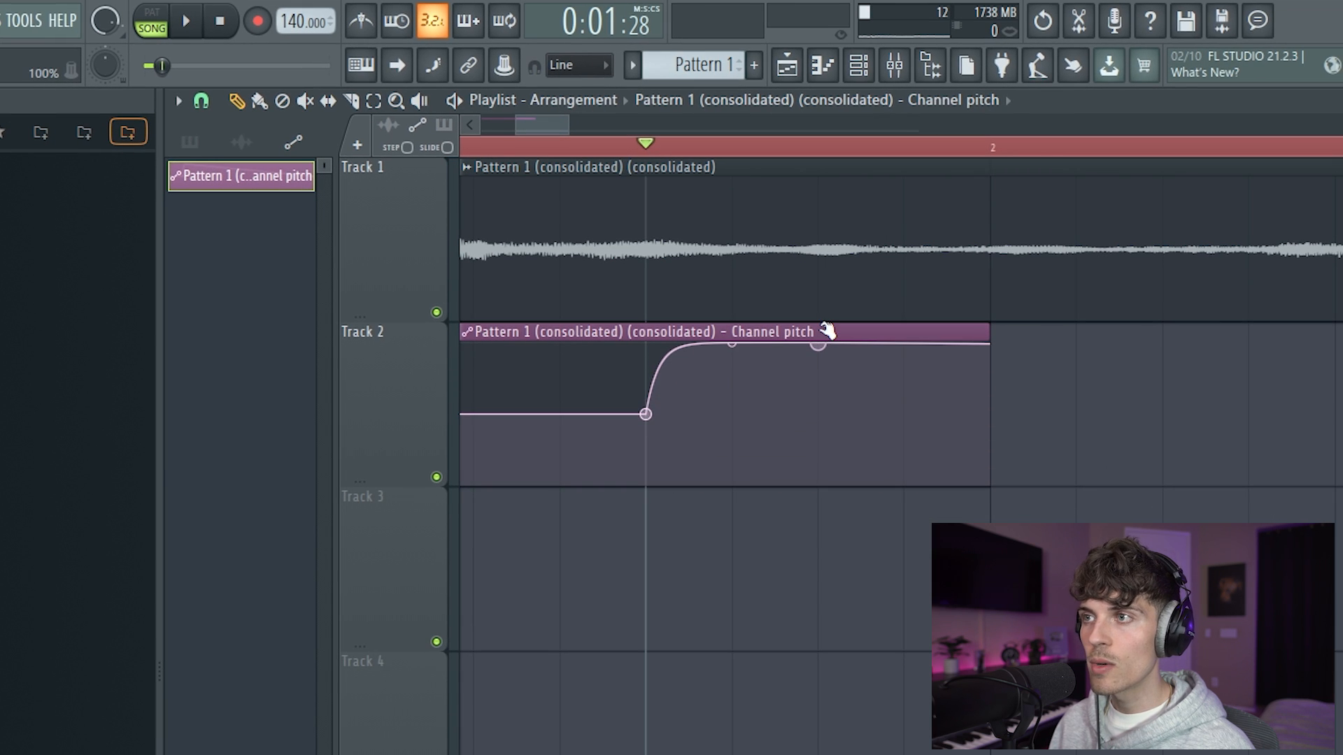
pyautogui.rightClick(645, 416)
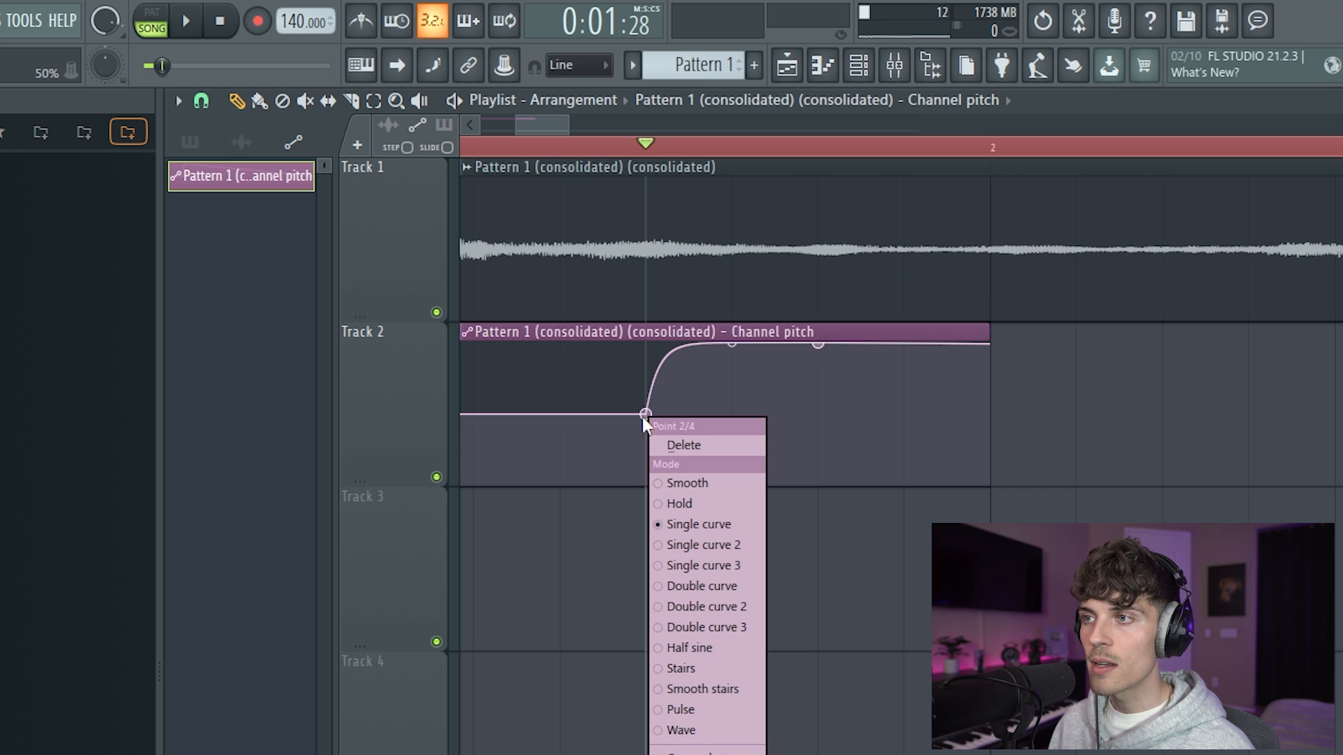
pyautogui.click(696, 525)
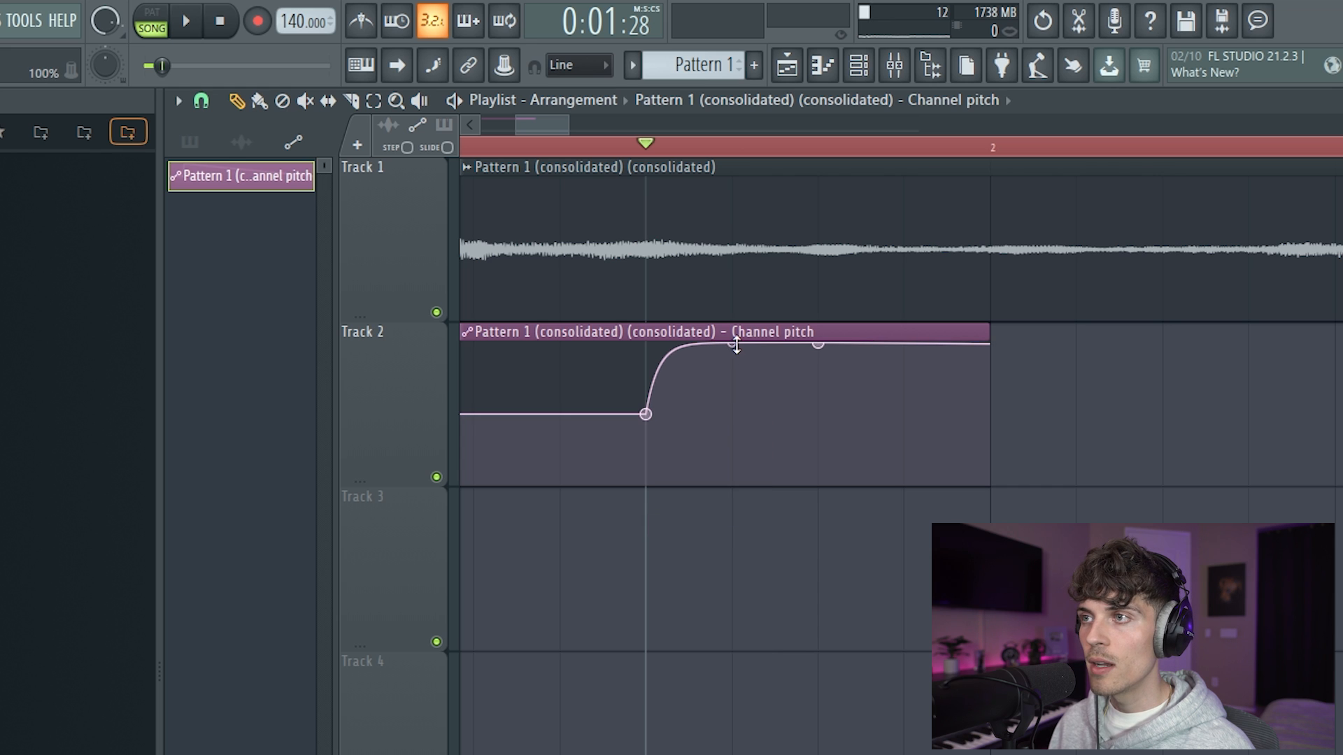
pyautogui.rightClick(820, 345)
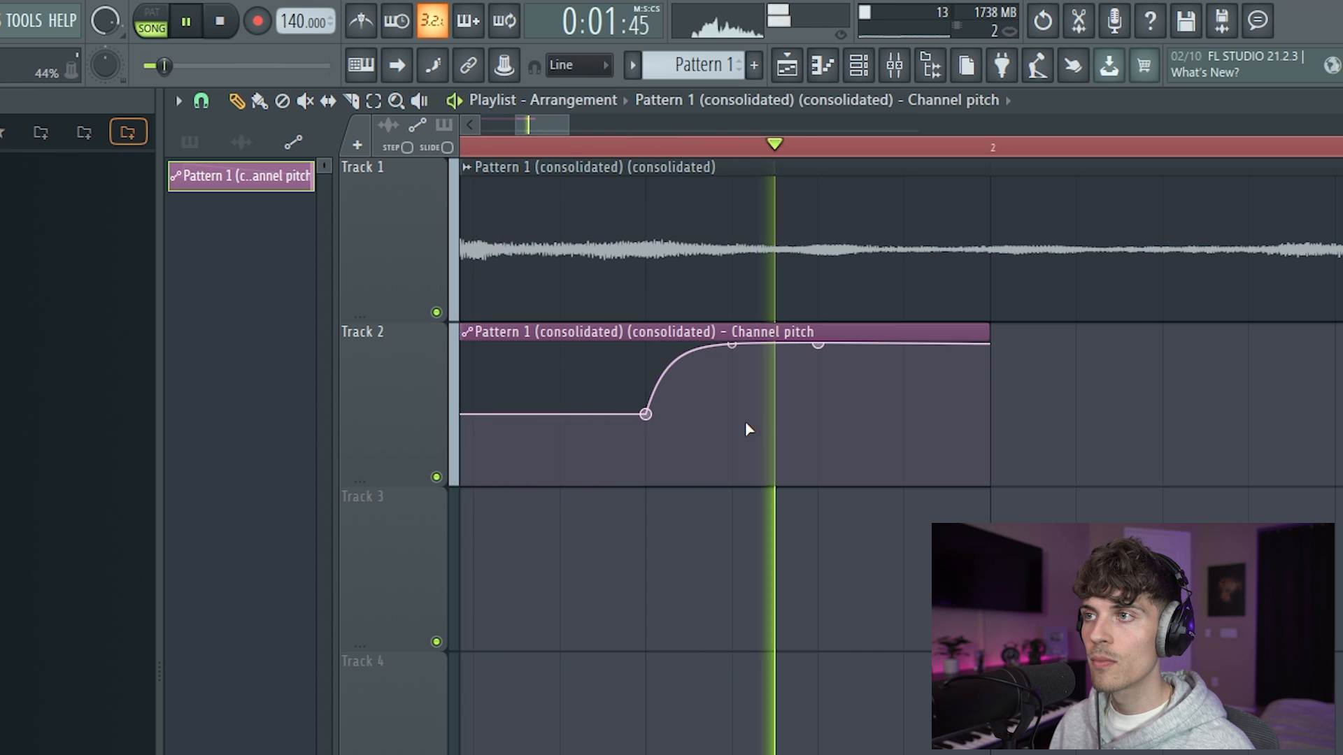
pyautogui.press('space')
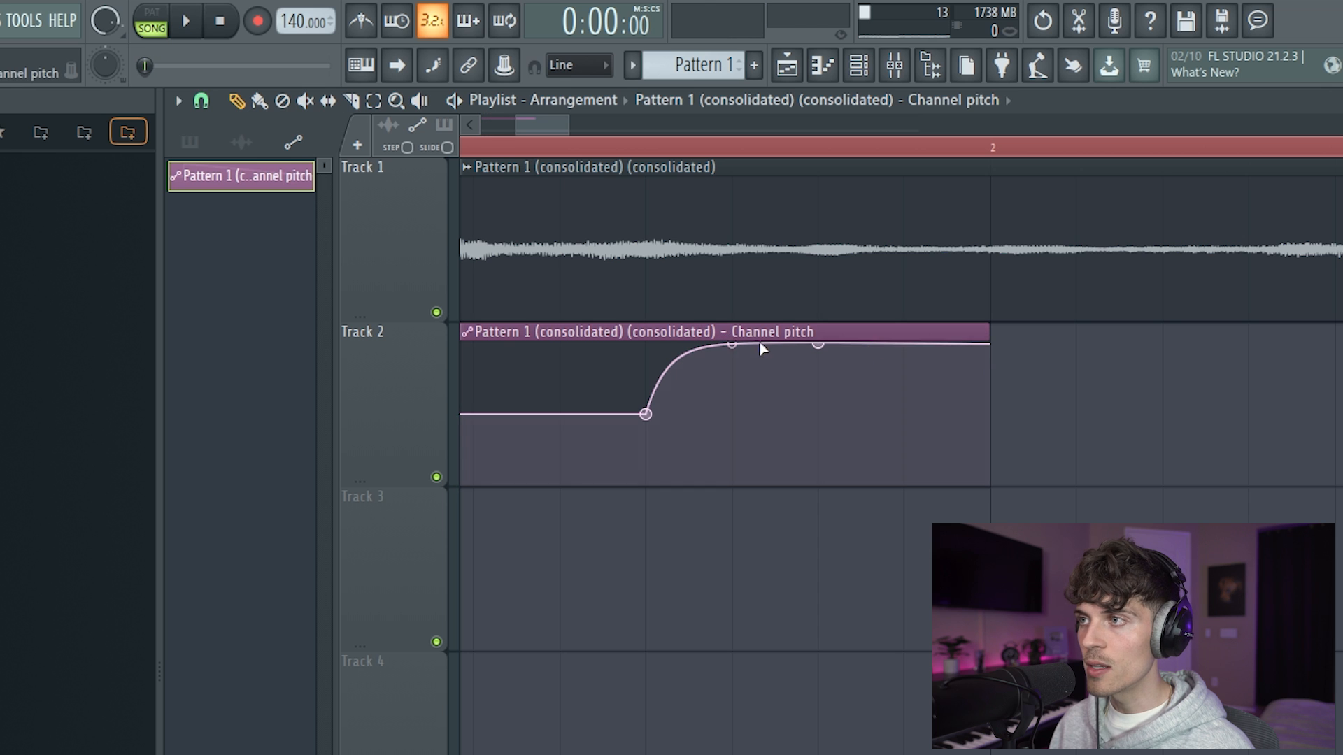
# Duplicate the one-bar pitch automation clip into bar 2 of Track 2.
pyautogui.hotkey('ctrl', 'b')
pyautogui.scroll(-3, 988, 156)
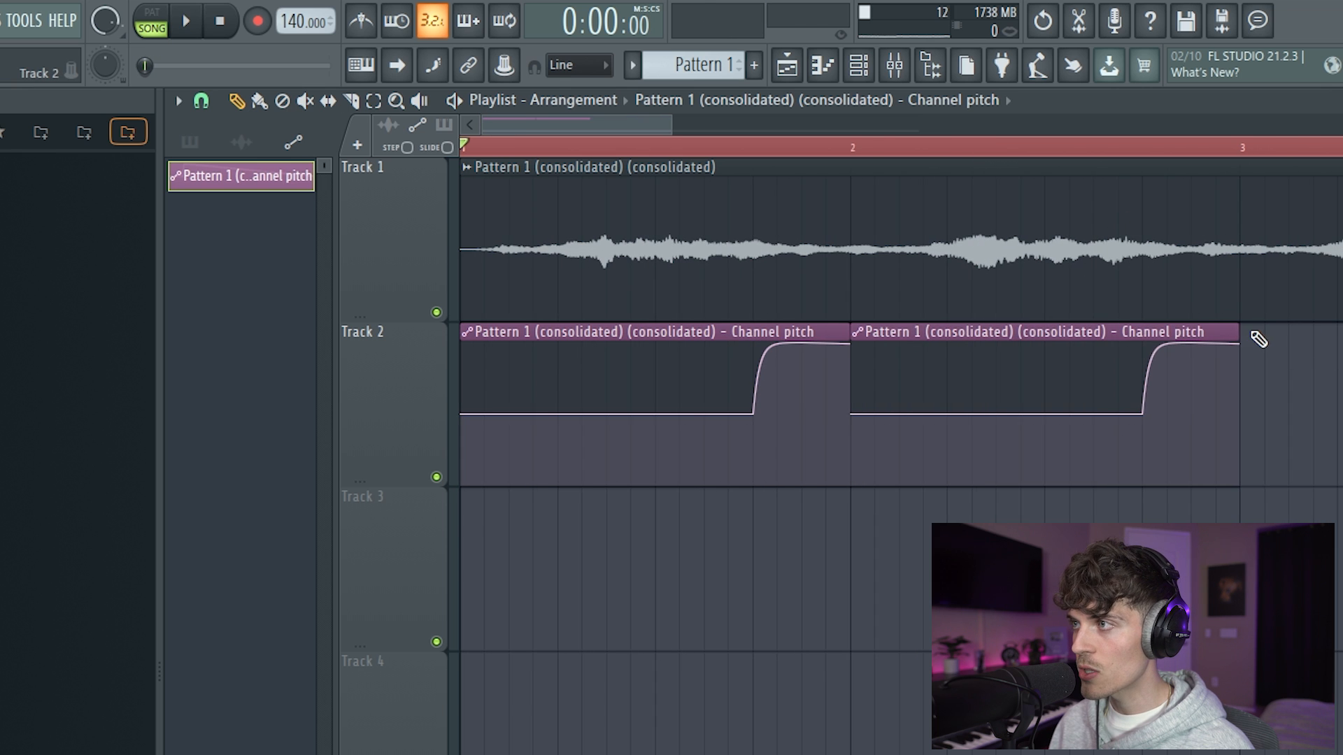
pyautogui.moveTo(1240, 334); pyautogui.dragTo(1064, 338)
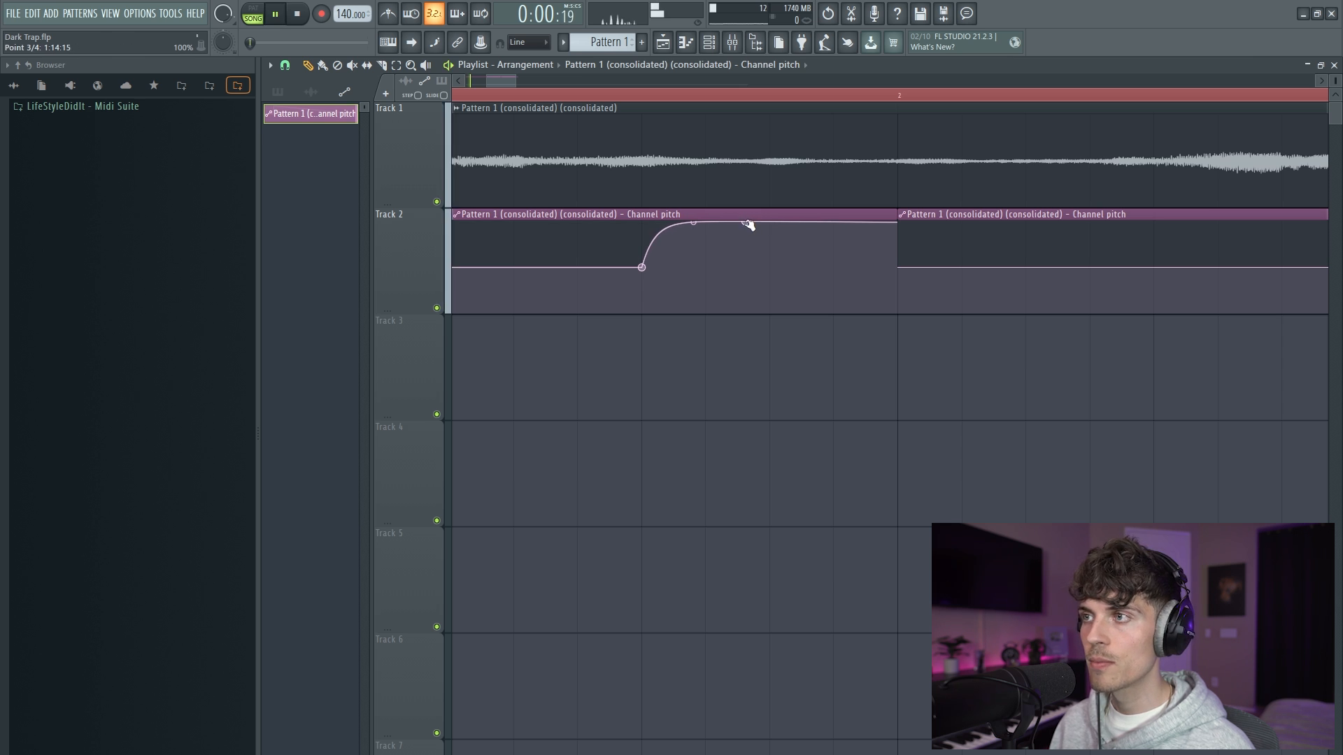
# Play the arrangement from the start to audition the pitch automation curve in bar 1.
pyautogui.press('space')
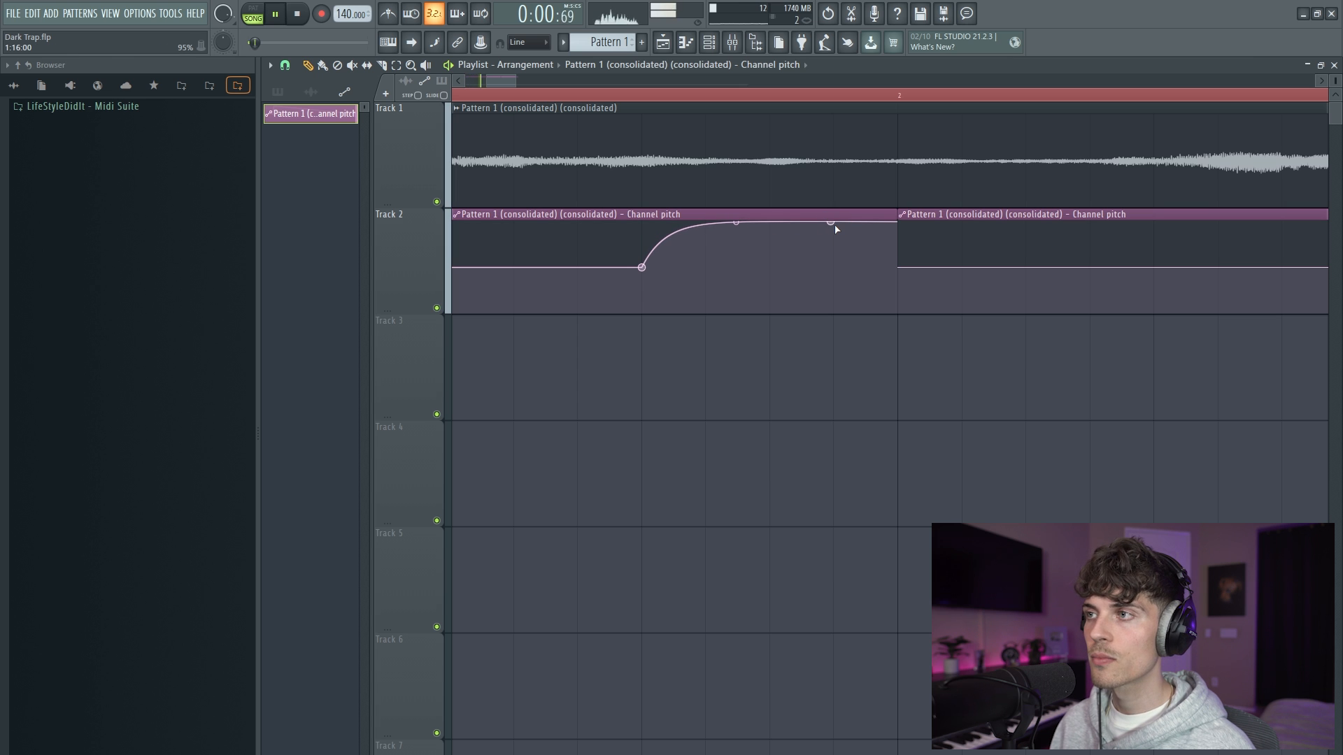
pyautogui.press('space')
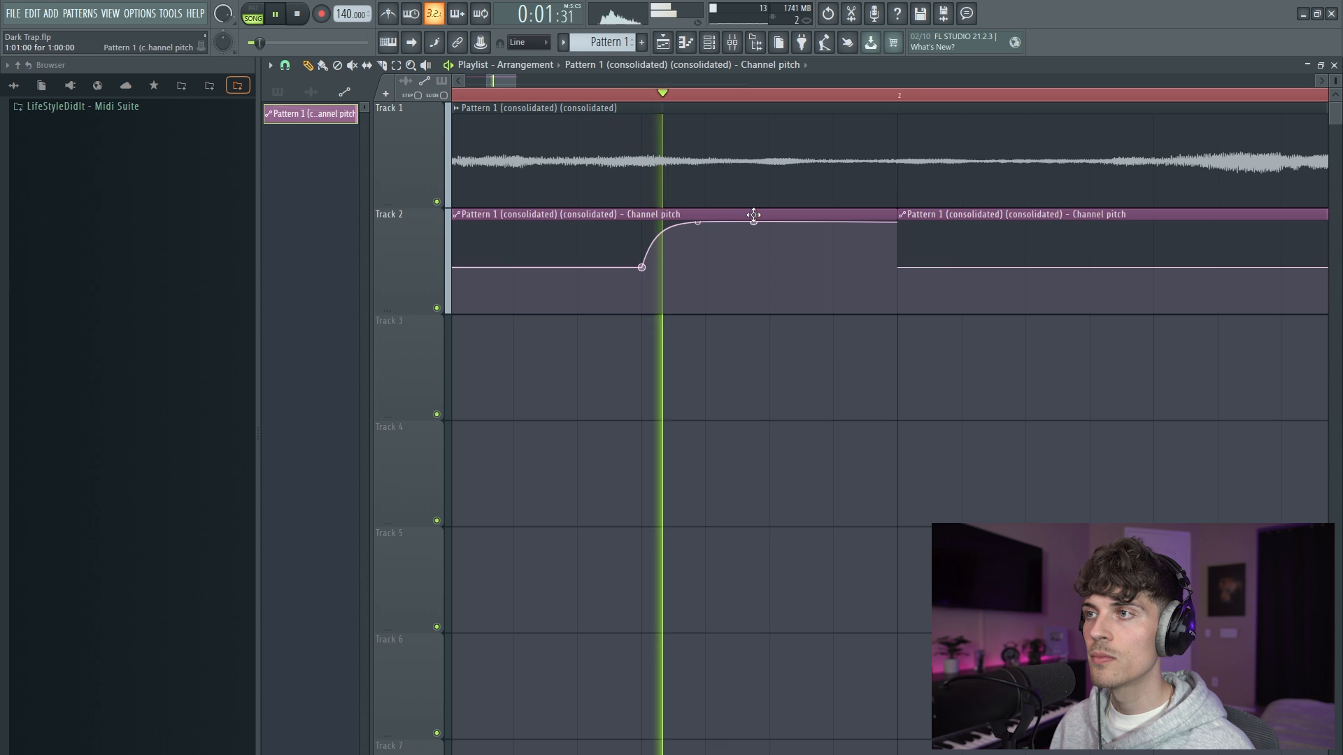
pyautogui.press('space')
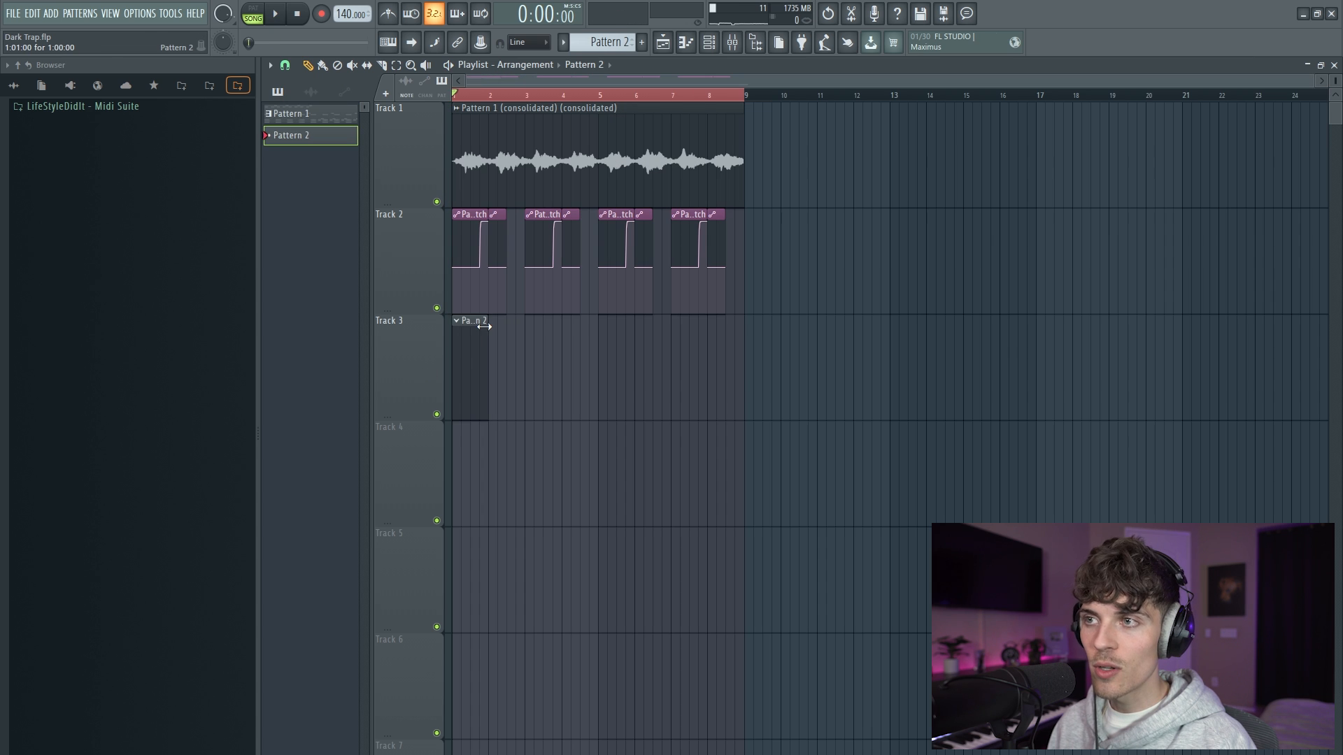
# Extend the Pattern 2 clip on Track 3 to match the Track 1 audio and lengthen Keyscape's A#2 note to two bars.
pyautogui.moveTo(484, 327); pyautogui.dragTo(725, 350)
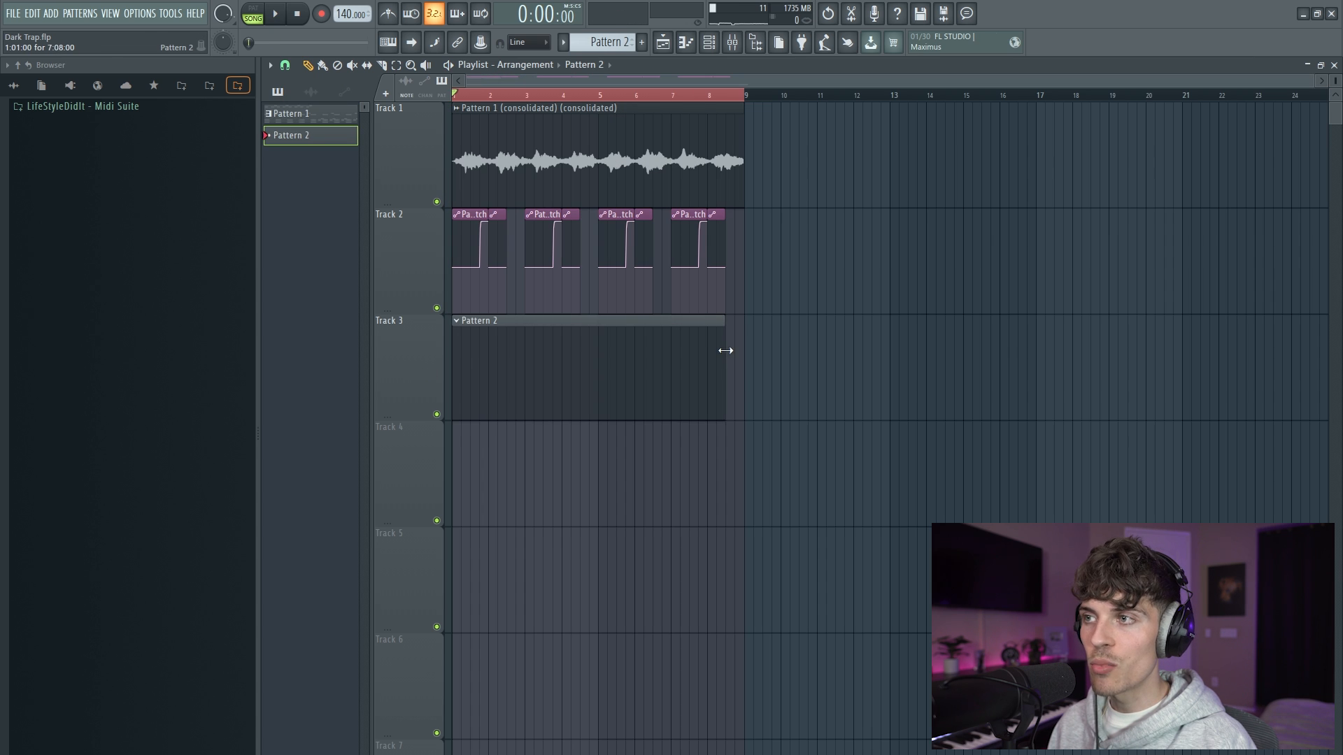
pyautogui.click(709, 43)
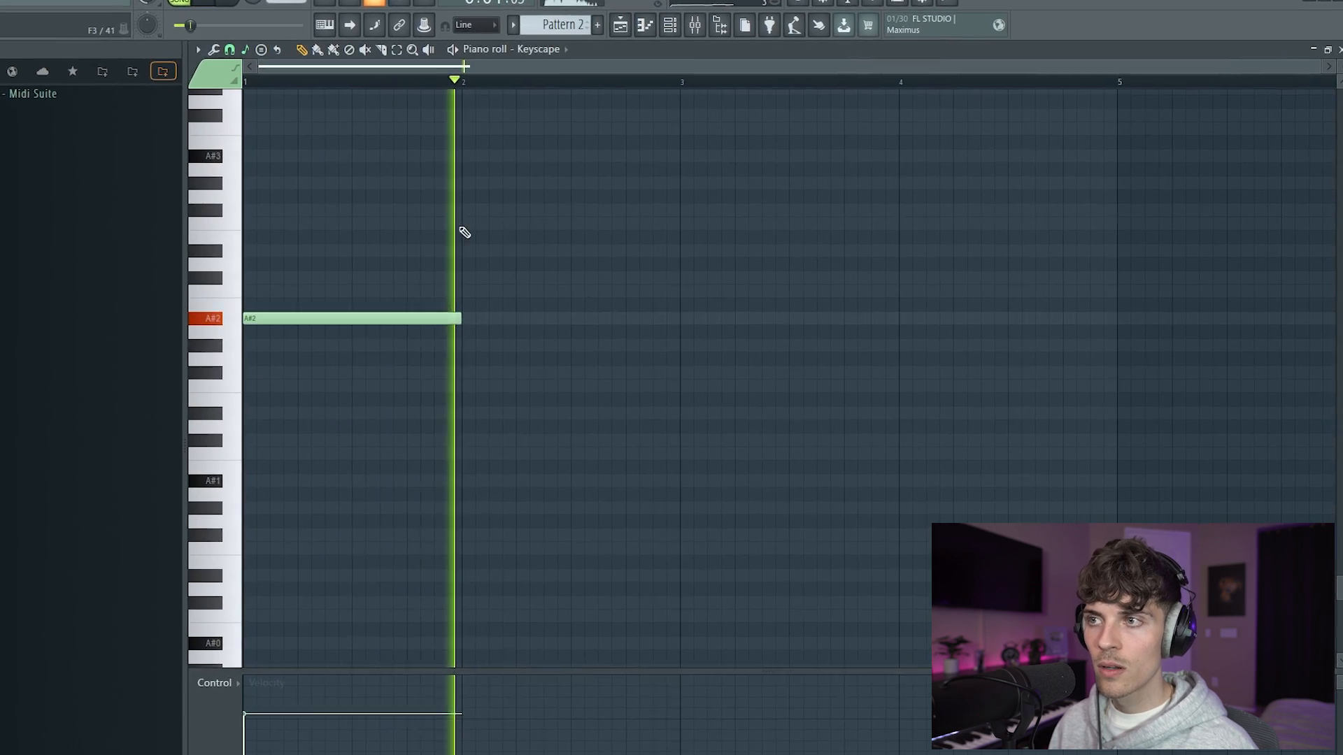
pyautogui.moveTo(462, 320); pyautogui.dragTo(684, 338)
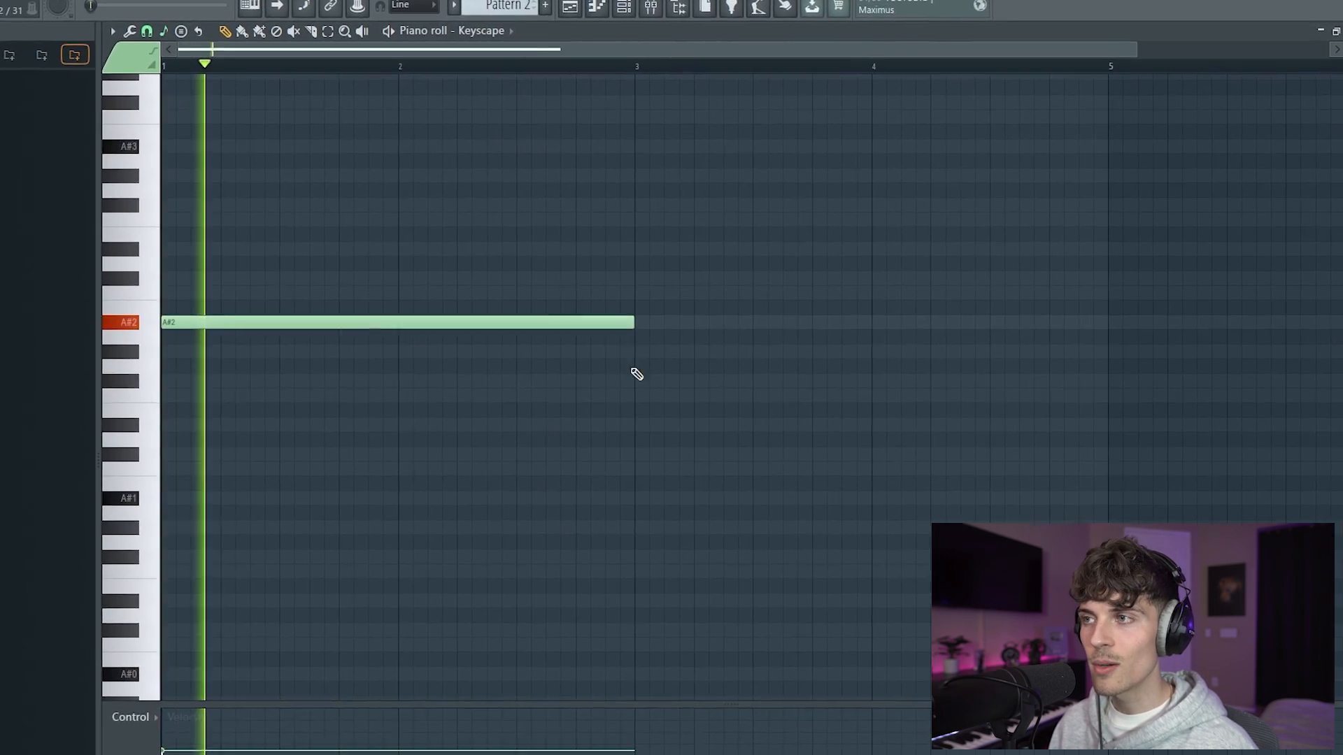
pyautogui.scroll(-1, 505, 69)
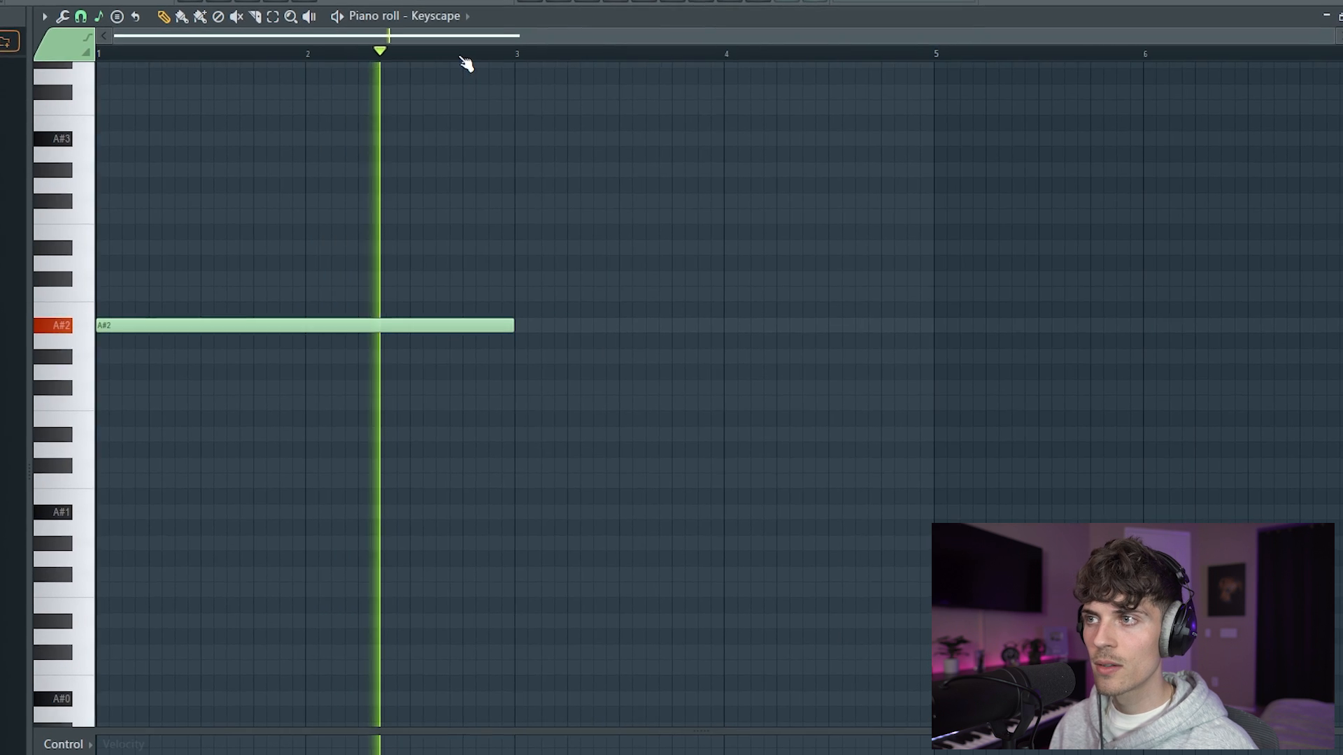
pyautogui.press('space')
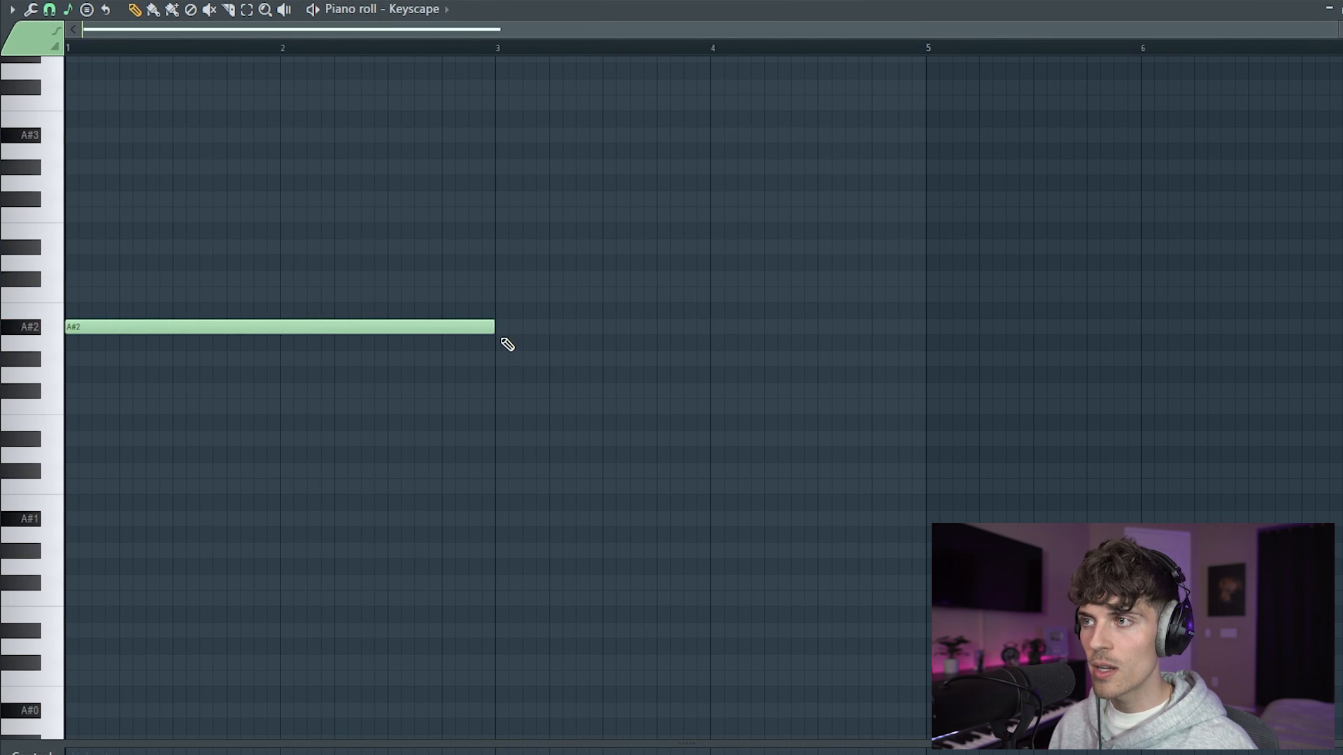
# Add a two-bar A#1 note at bar 3 of the Keyscape part and play it back.
pyautogui.click(503, 335)
pyautogui.hotkey('ctrl', 'Down')
pyautogui.rightClick(530, 371)
pyautogui.press('space')
pyautogui.scroll(-1, 663, 231)
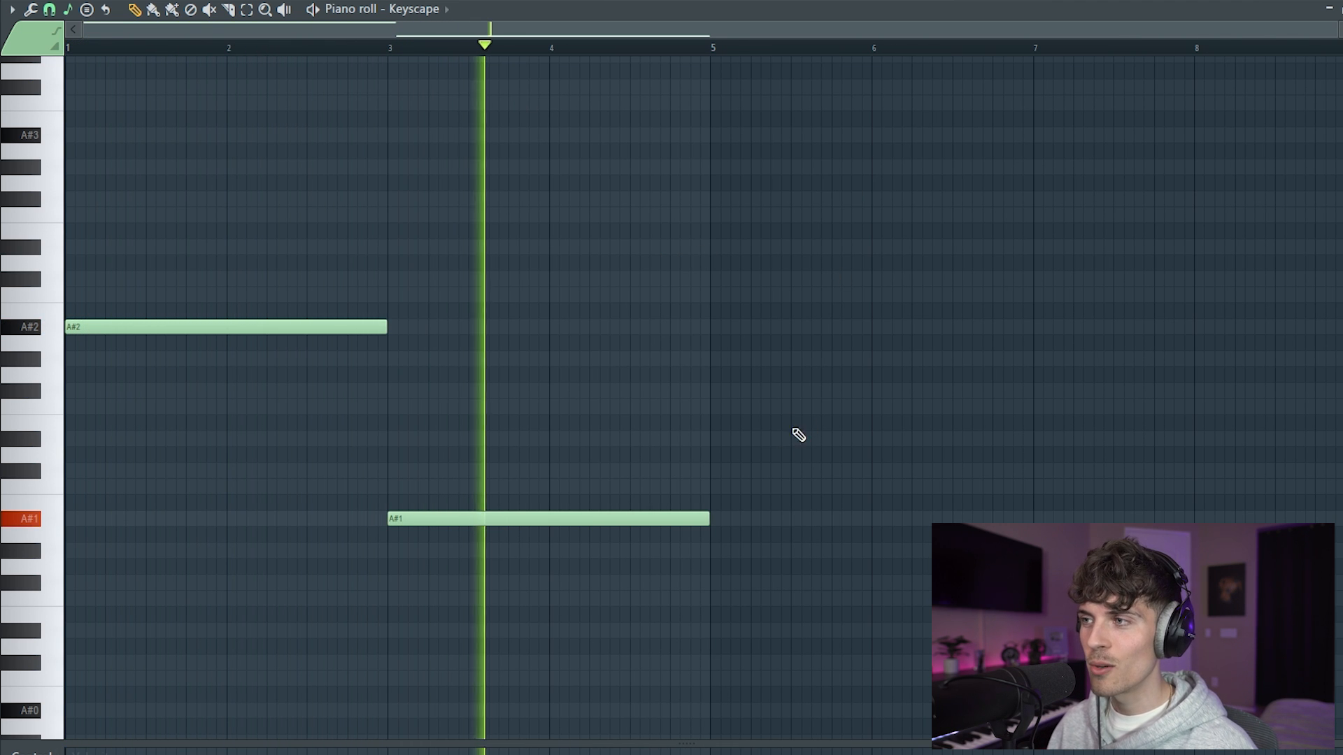
# Complete the Keyscape root progression with two-bar notes, G#2 at bar 5 and F#2 at bar 7, and play it back.
pyautogui.click(716, 470)
pyautogui.moveTo(779, 476); pyautogui.dragTo(779, 393)
pyautogui.scroll(-1, 694, 58)
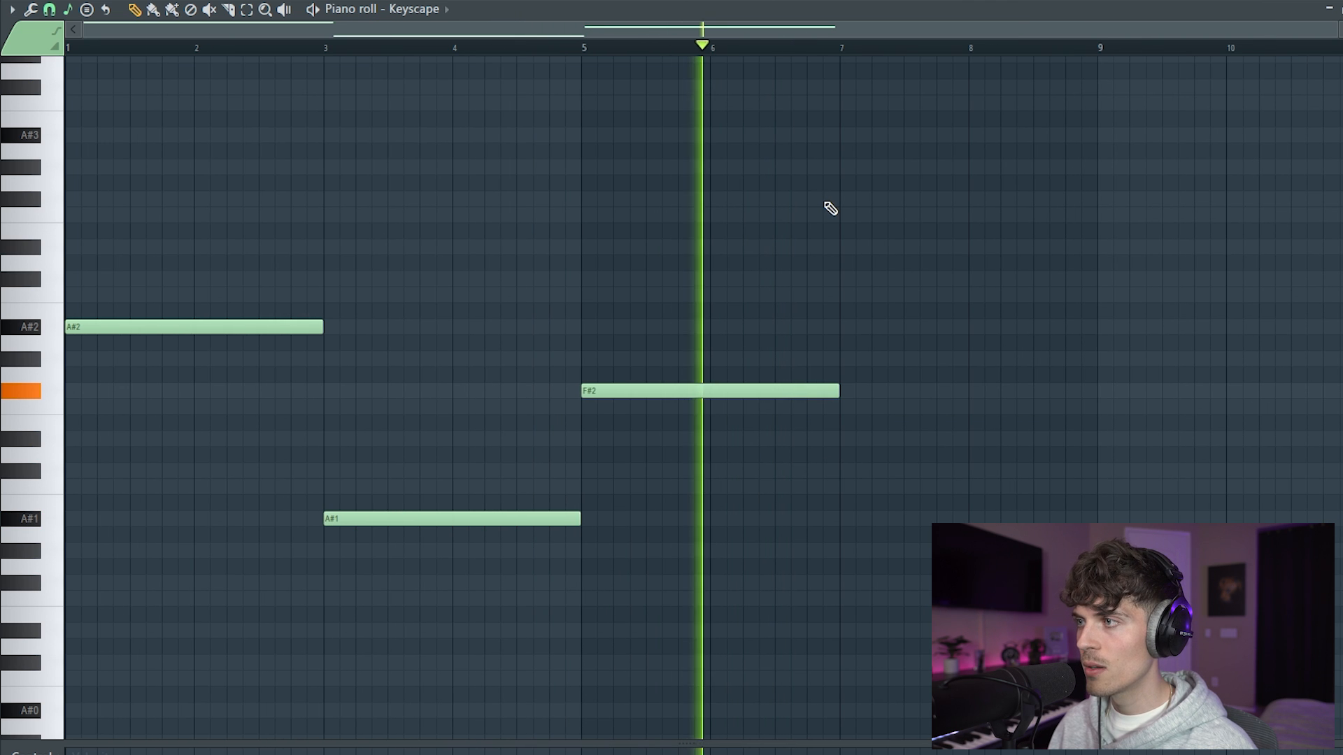
pyautogui.click(845, 407)
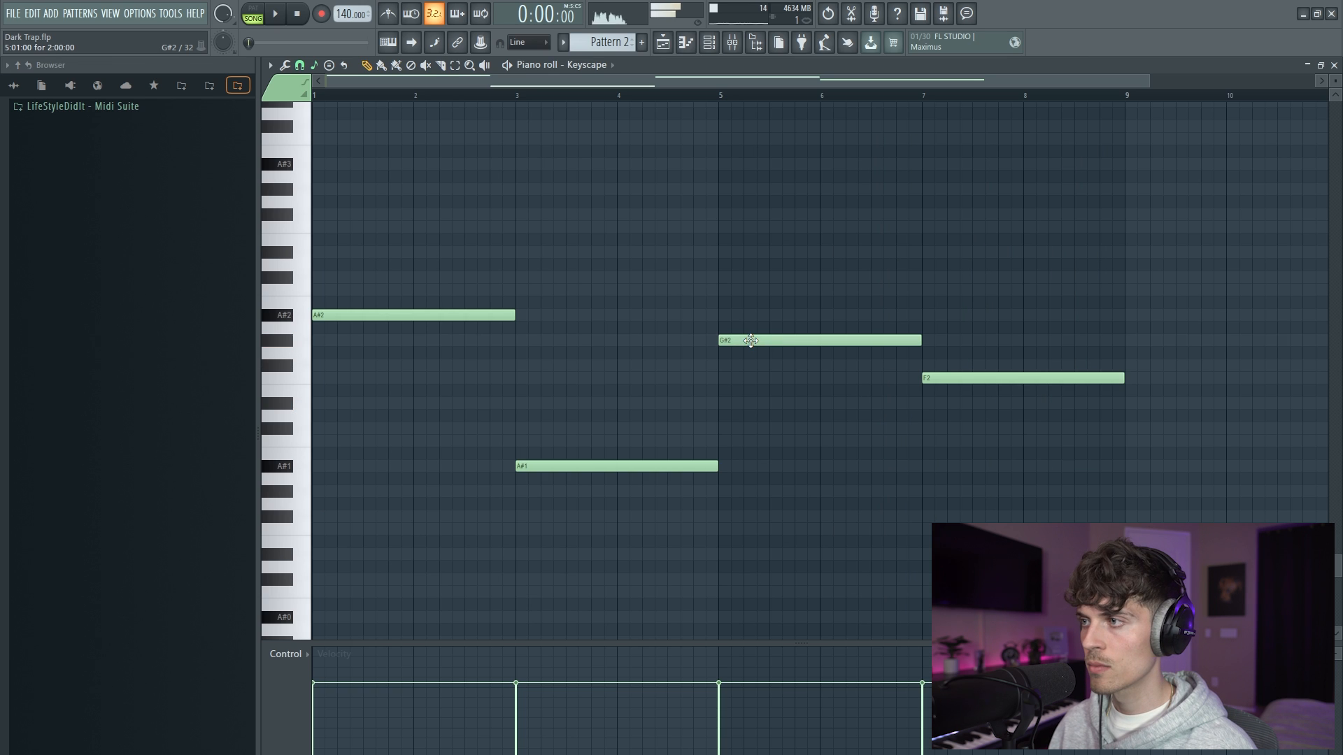
pyautogui.rightClick(937, 379)
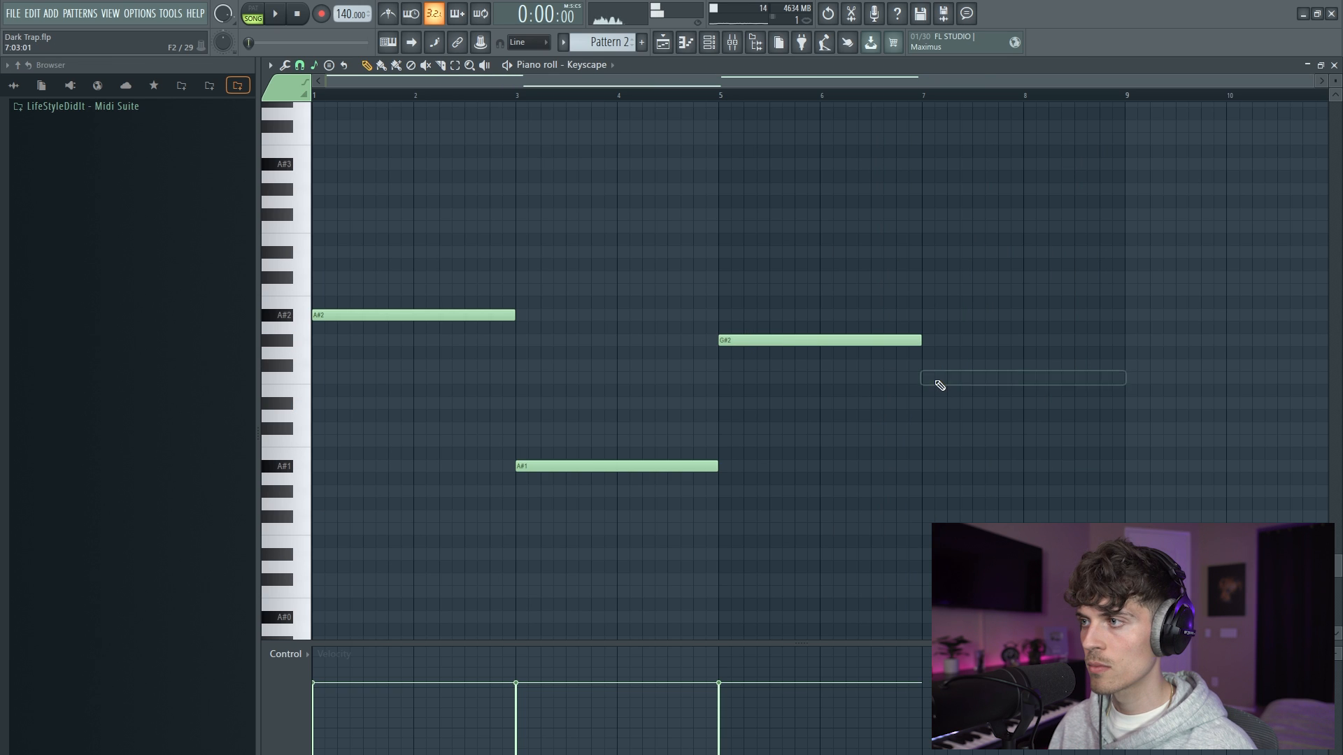
pyautogui.press('space')
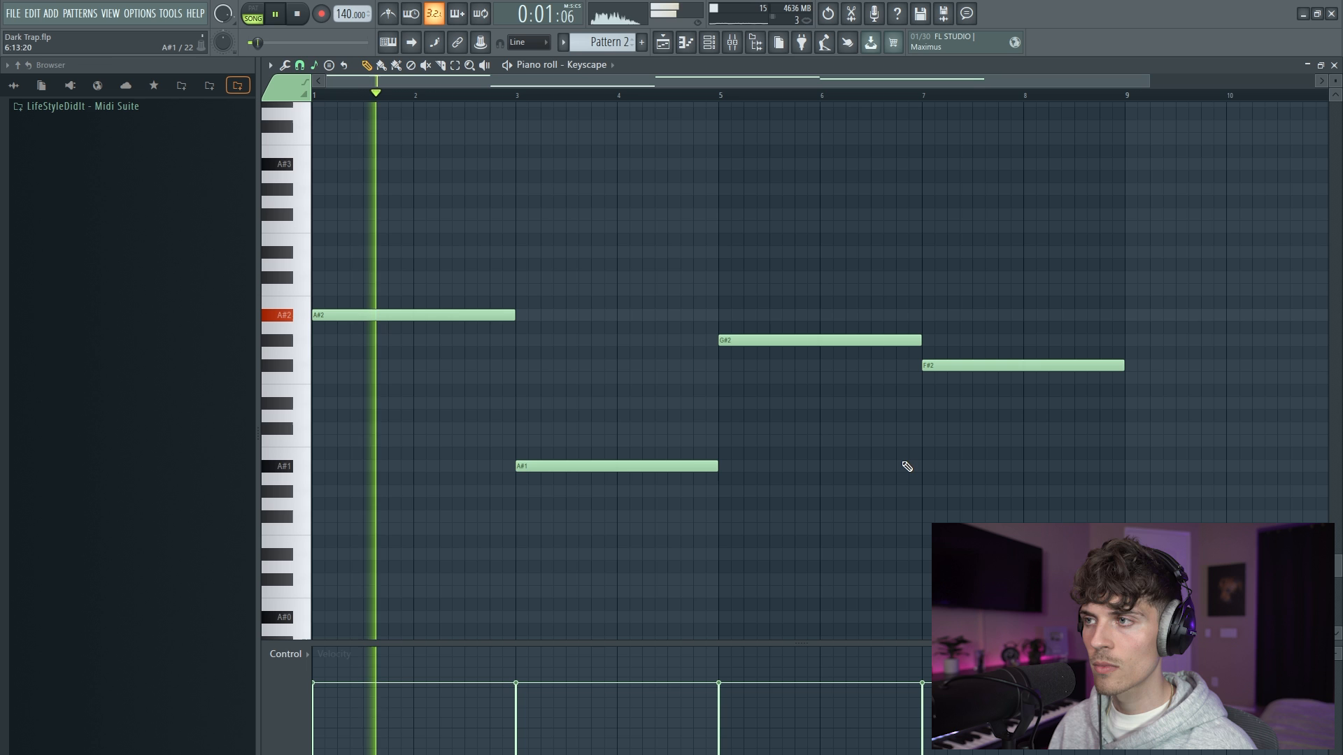
pyautogui.scroll(-2, 638, 105)
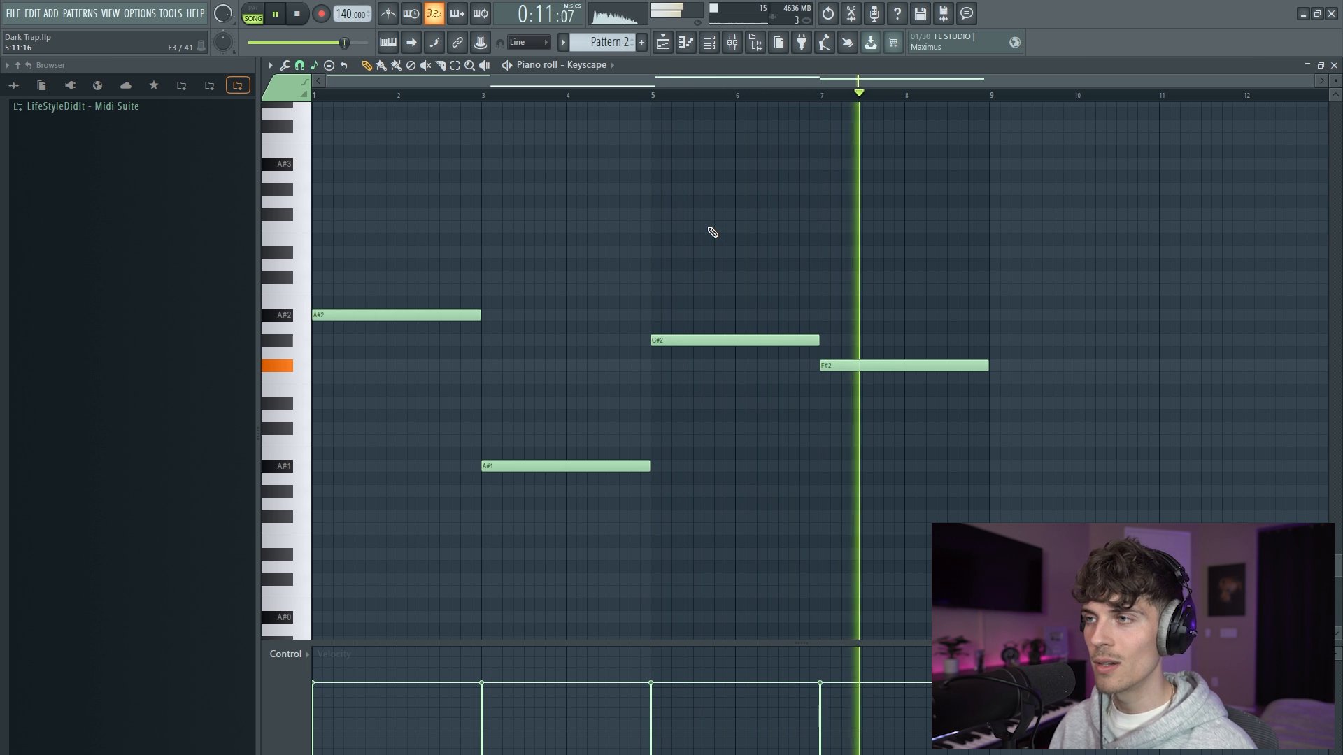
pyautogui.press('space')
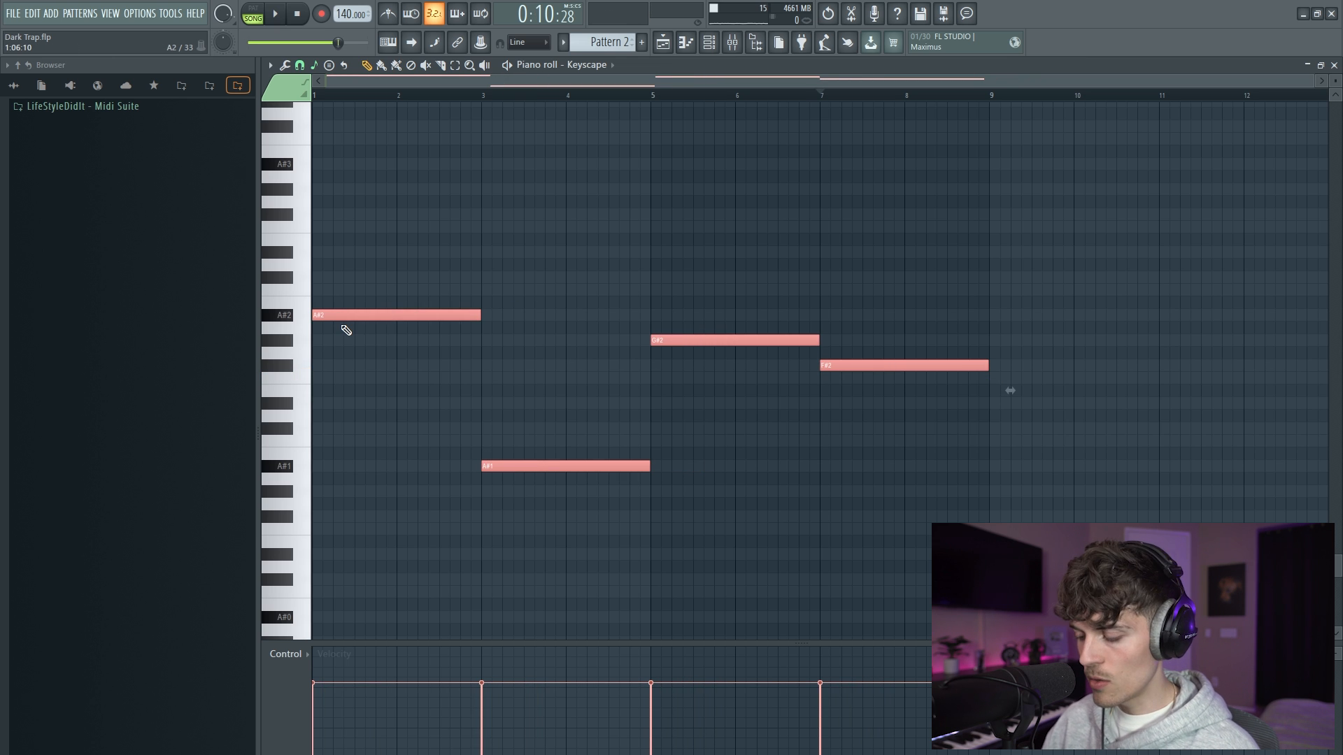
# Duplicate the four Keyscape root notes and raise the copies seven semitones to add fifths.
pyautogui.hotkey('shift', 'Up')
pyautogui.hotkey('shift', 'Up')
pyautogui.hotkey('shift', 'Up')
pyautogui.hotkey('shift', 'Up')
pyautogui.hotkey('shift', 'Up')
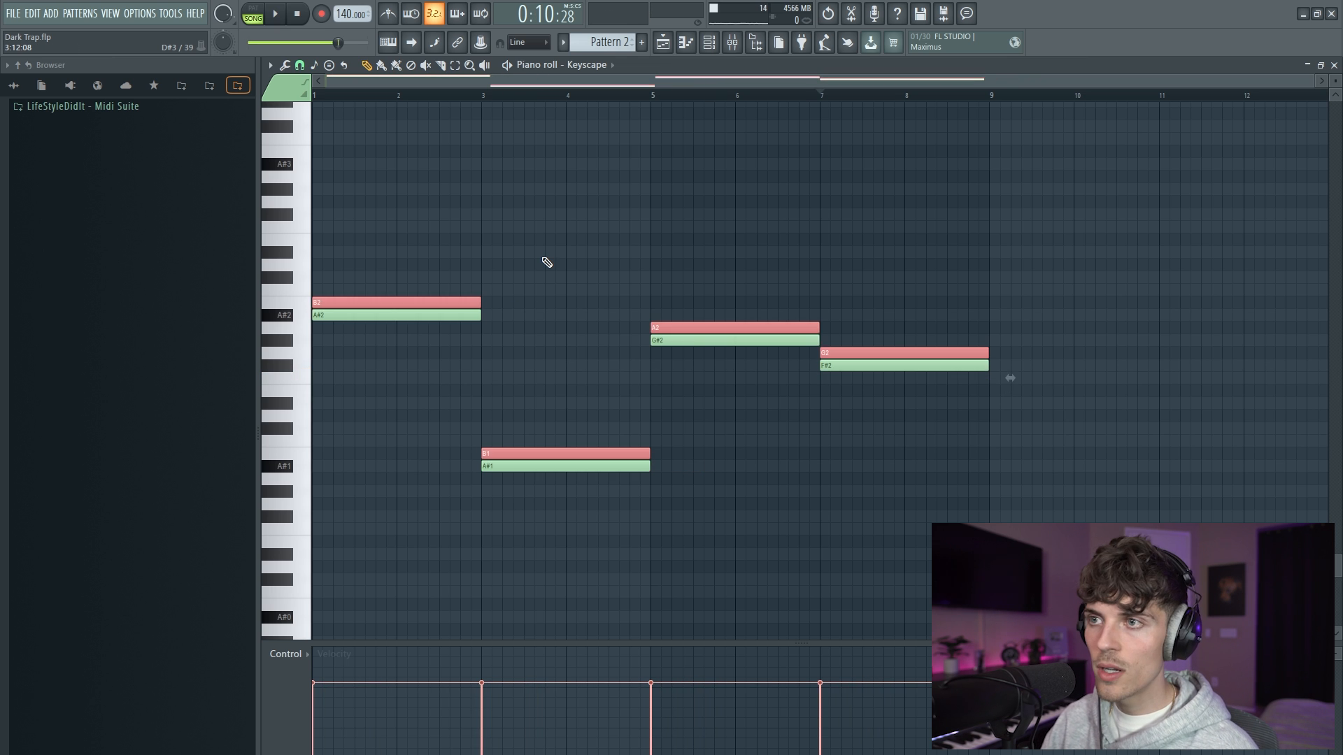
pyautogui.hotkey('shift', 'Up')
pyautogui.hotkey('shift', 'Up')
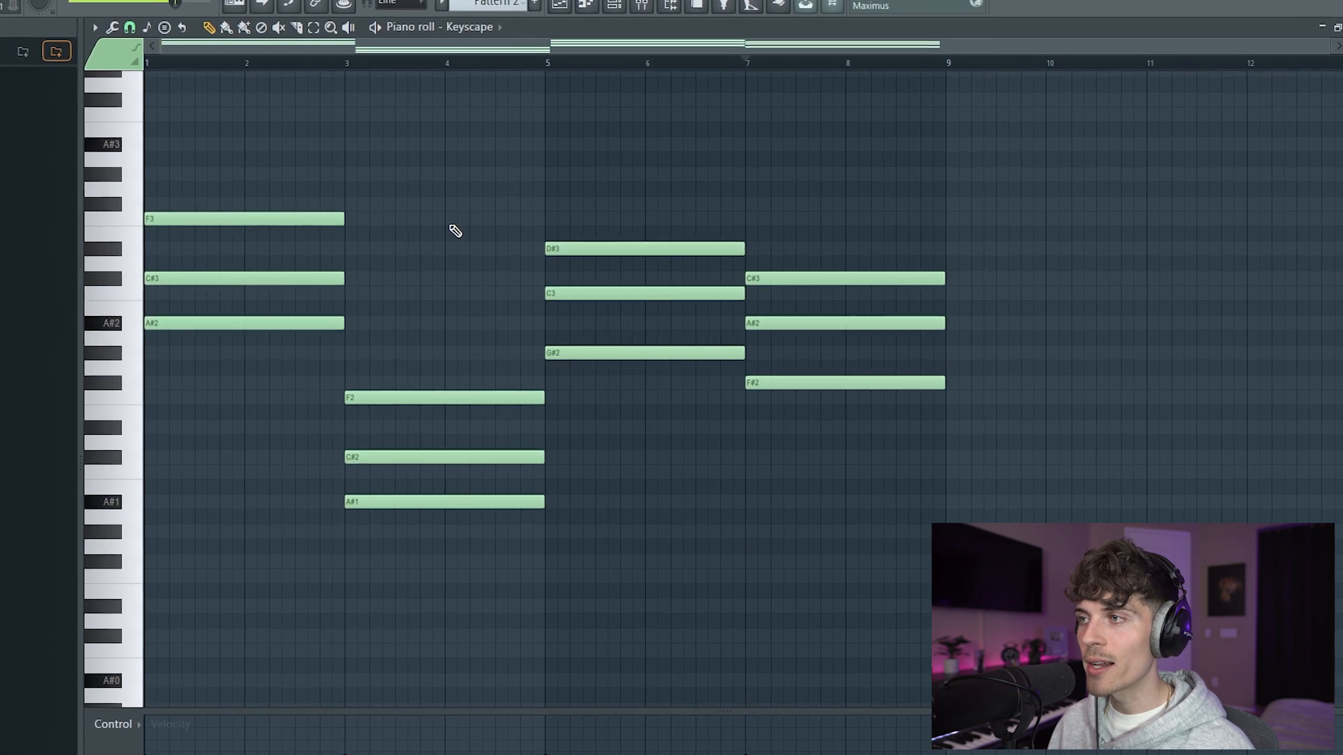
# Remove the middle third from each of the four Keyscape chords, keeping only the roots and fifths.
pyautogui.hotkey('ctrl', 'z')
pyautogui.hotkey('ctrl', 'z')
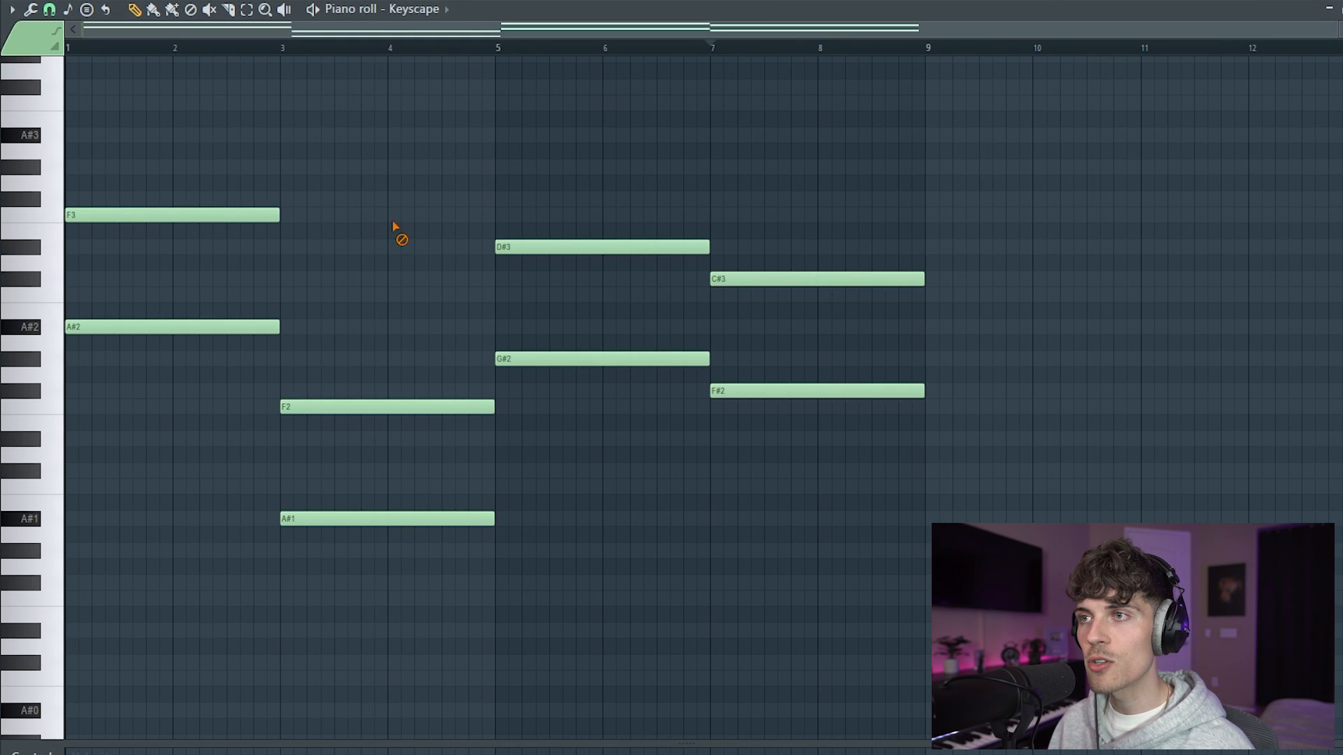
pyautogui.moveTo(96, 160); pyautogui.dragTo(269, 230)
pyautogui.moveTo(311, 361); pyautogui.dragTo(492, 405)
pyautogui.keyDown('ctrl'); pyautogui.click(771, 203); pyautogui.keyUp('ctrl')
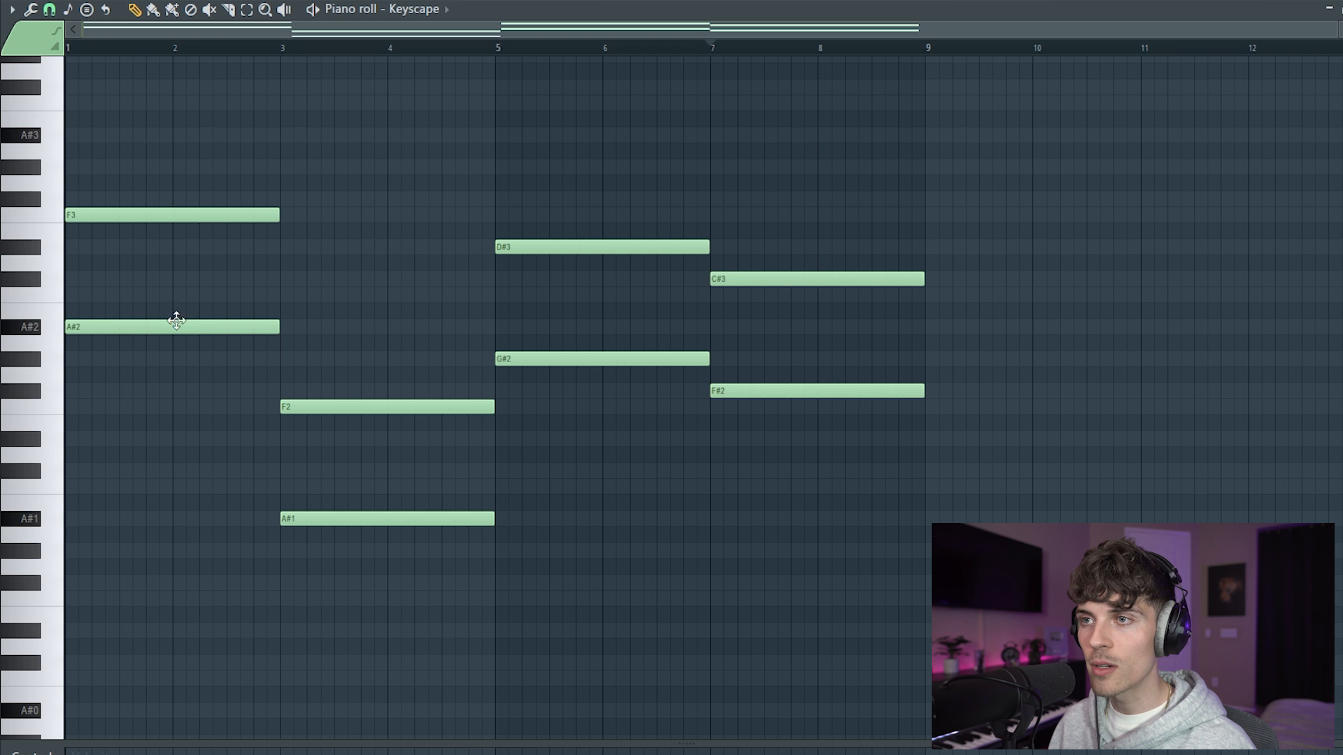
pyautogui.moveTo(108, 310); pyautogui.dragTo(203, 420)
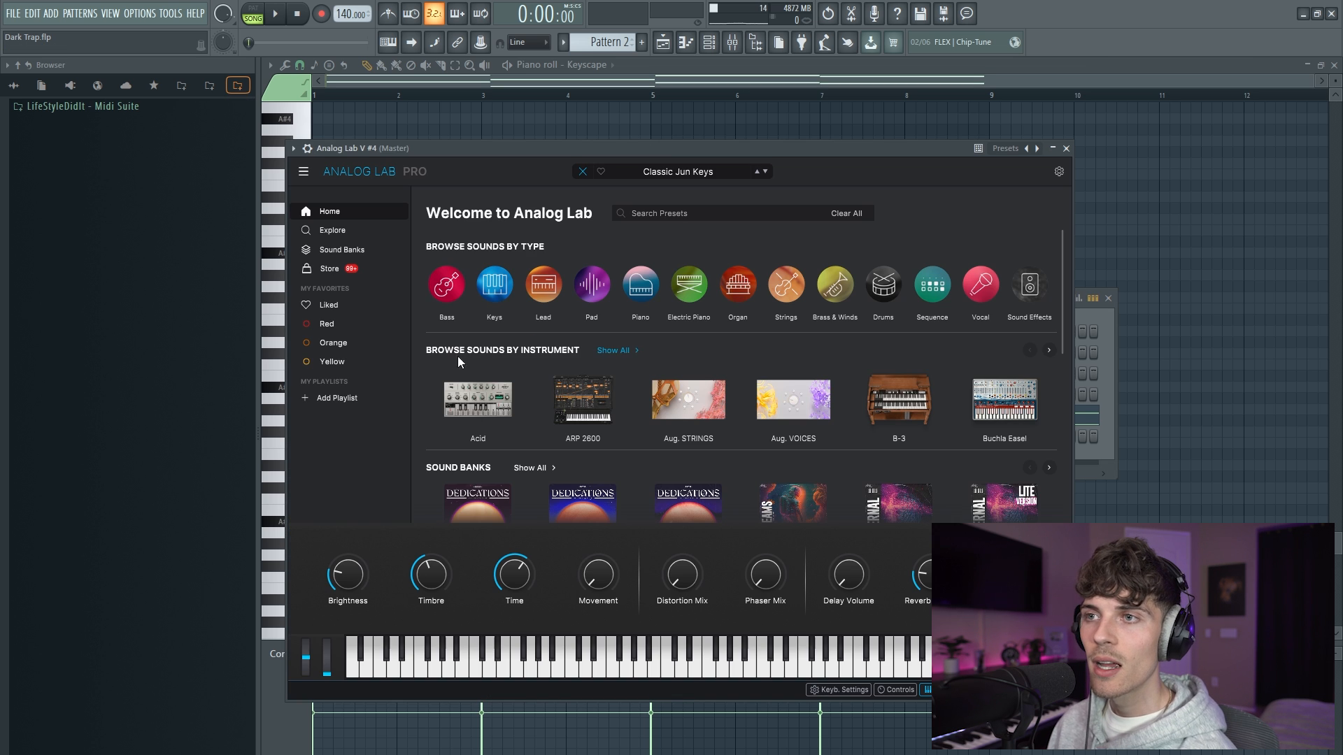
# Choose the Icy Violin preset from the liked presets in Analog Lab V #4.
pyautogui.click(326, 305)
pyautogui.scroll(-5, 639, 385)
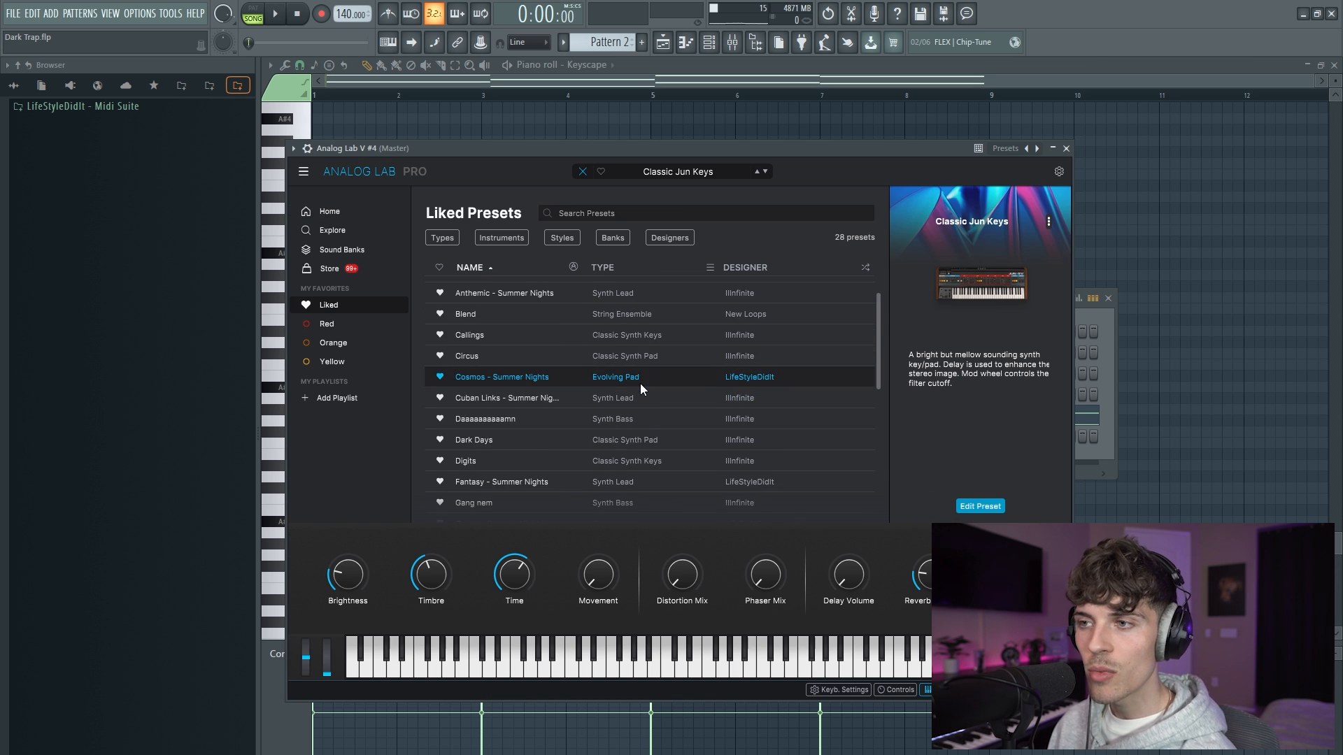
pyautogui.scroll(2, 638, 384)
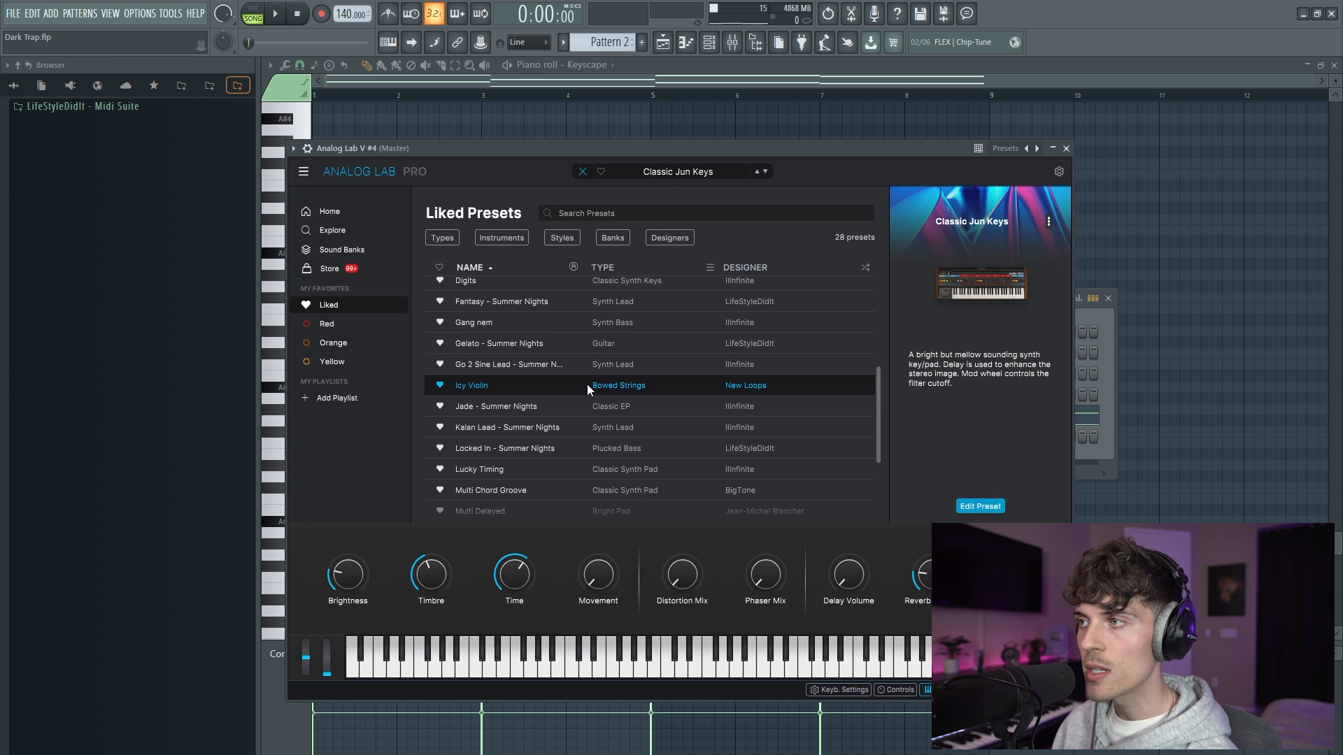
pyautogui.click(586, 384)
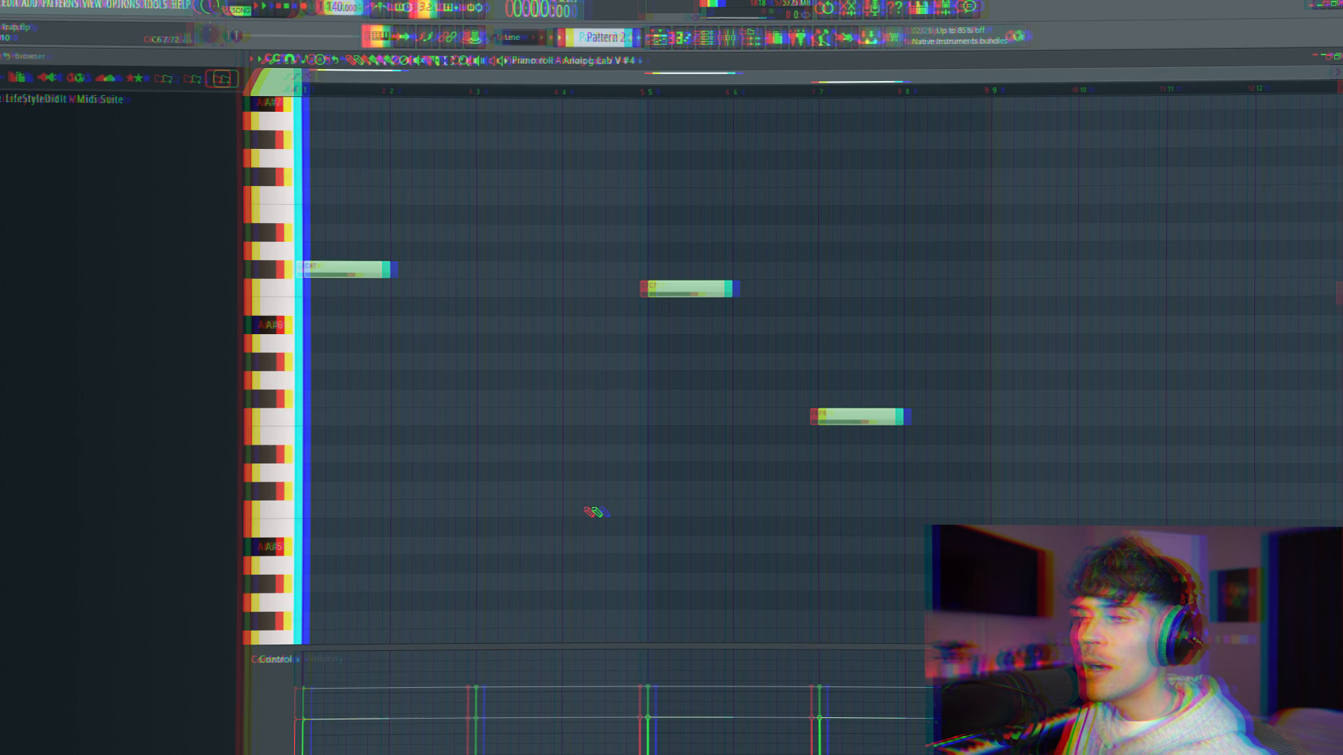
# Review the Analog Lab V #4 lead preset, its mixer and channel settings, and play back the lead notes.
pyautogui.click(708, 43)
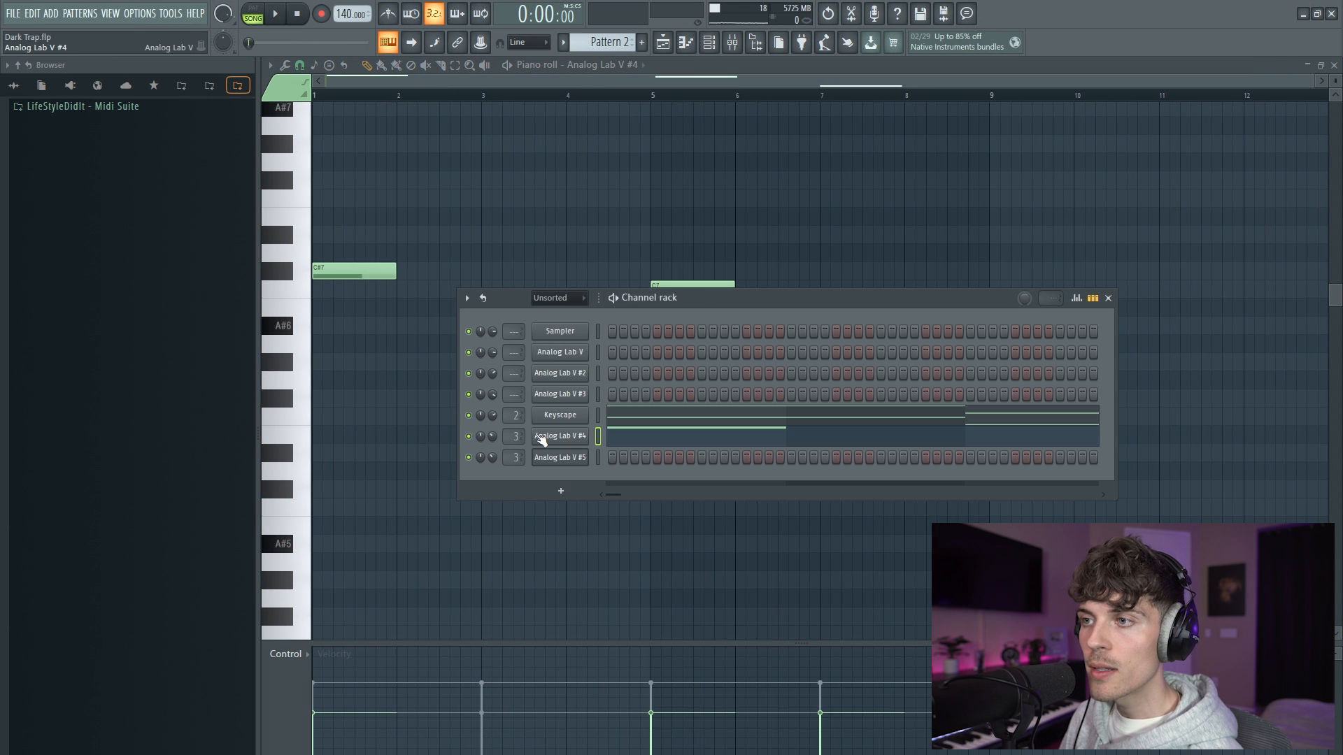
pyautogui.click(542, 439)
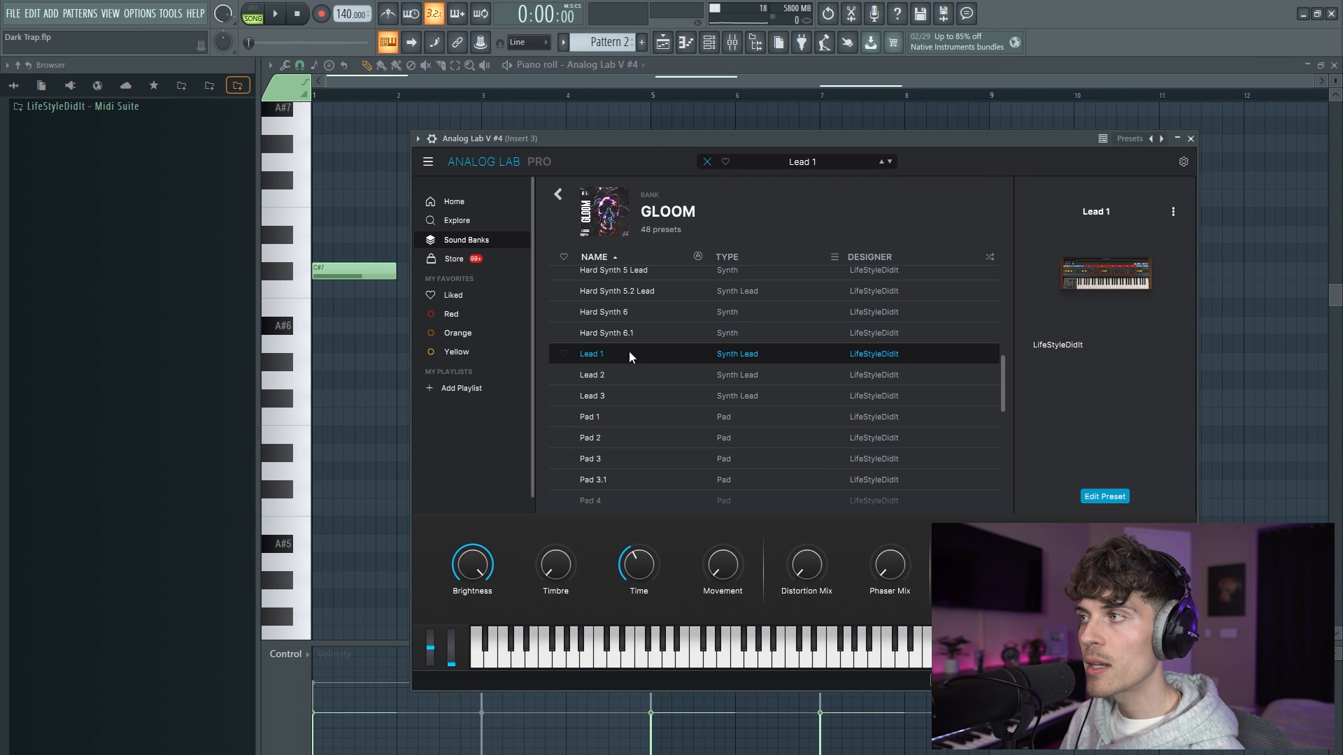
pyautogui.click(1191, 139)
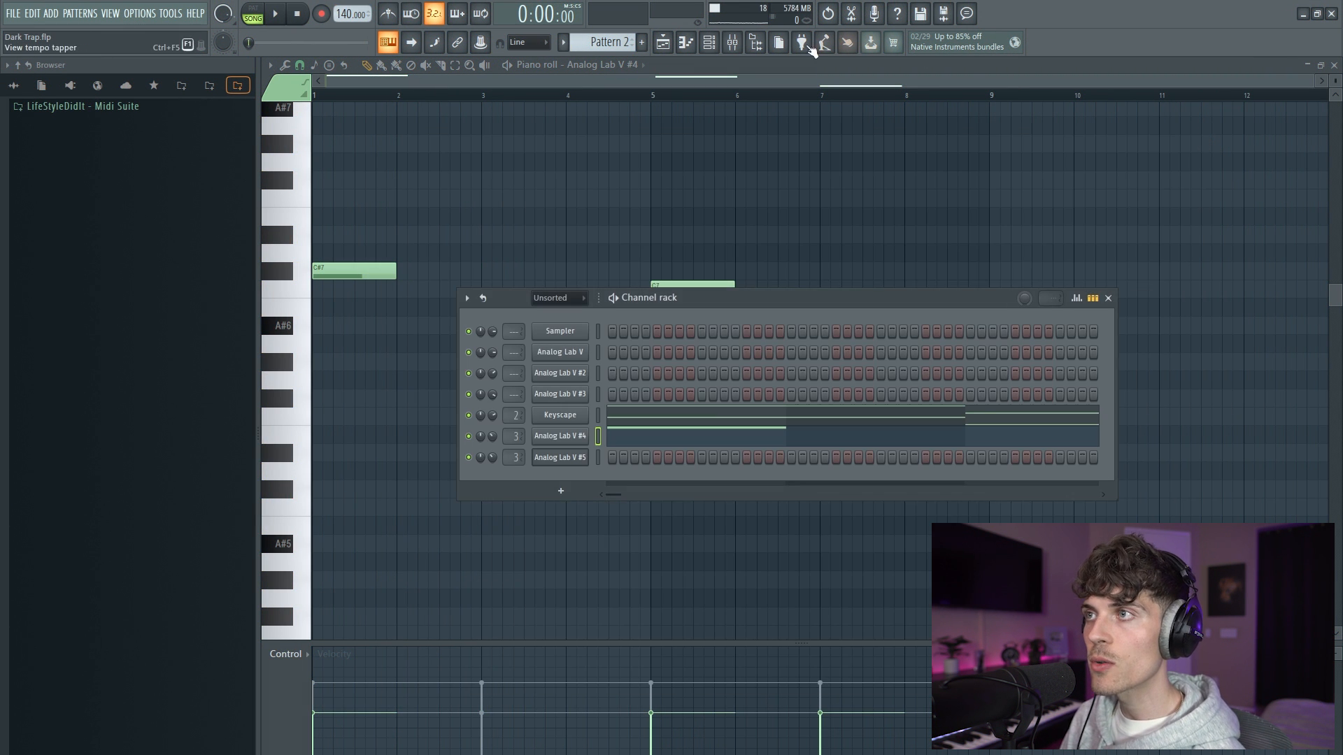
pyautogui.click(734, 44)
pyautogui.press('space')
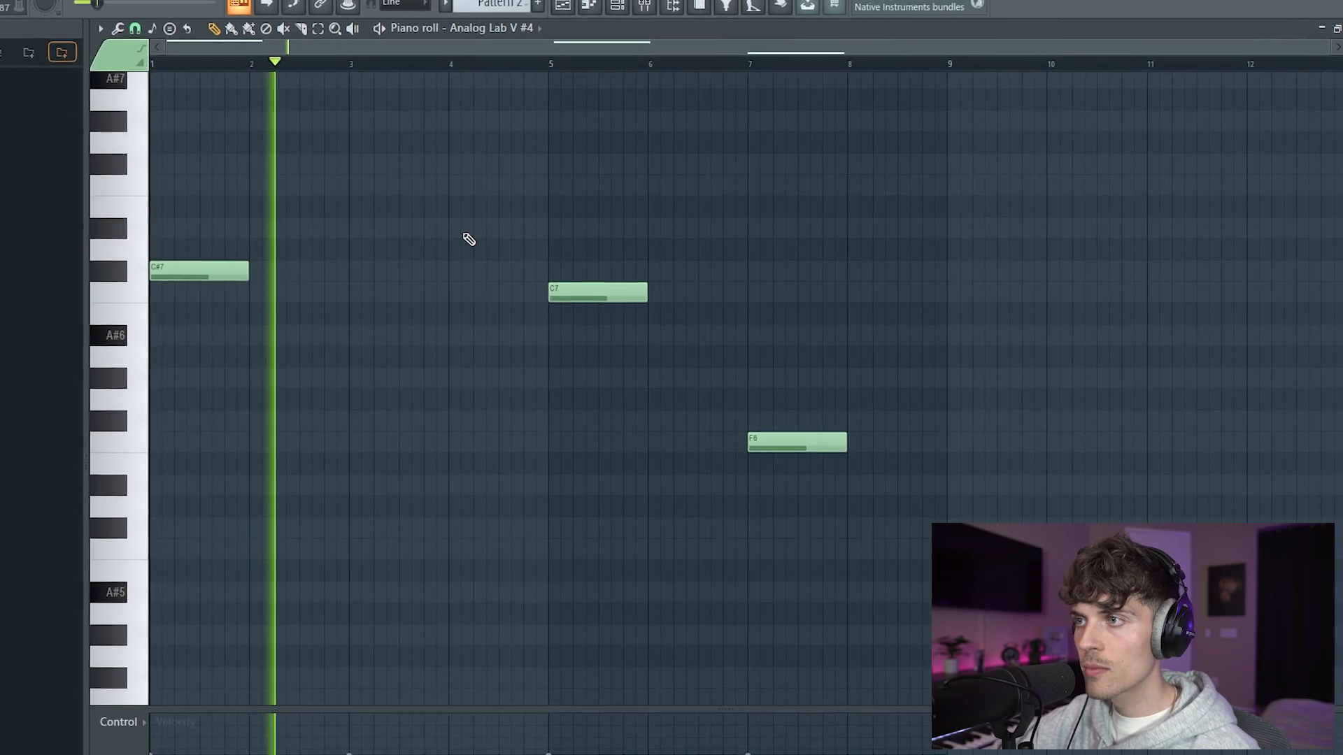
pyautogui.press('F6')
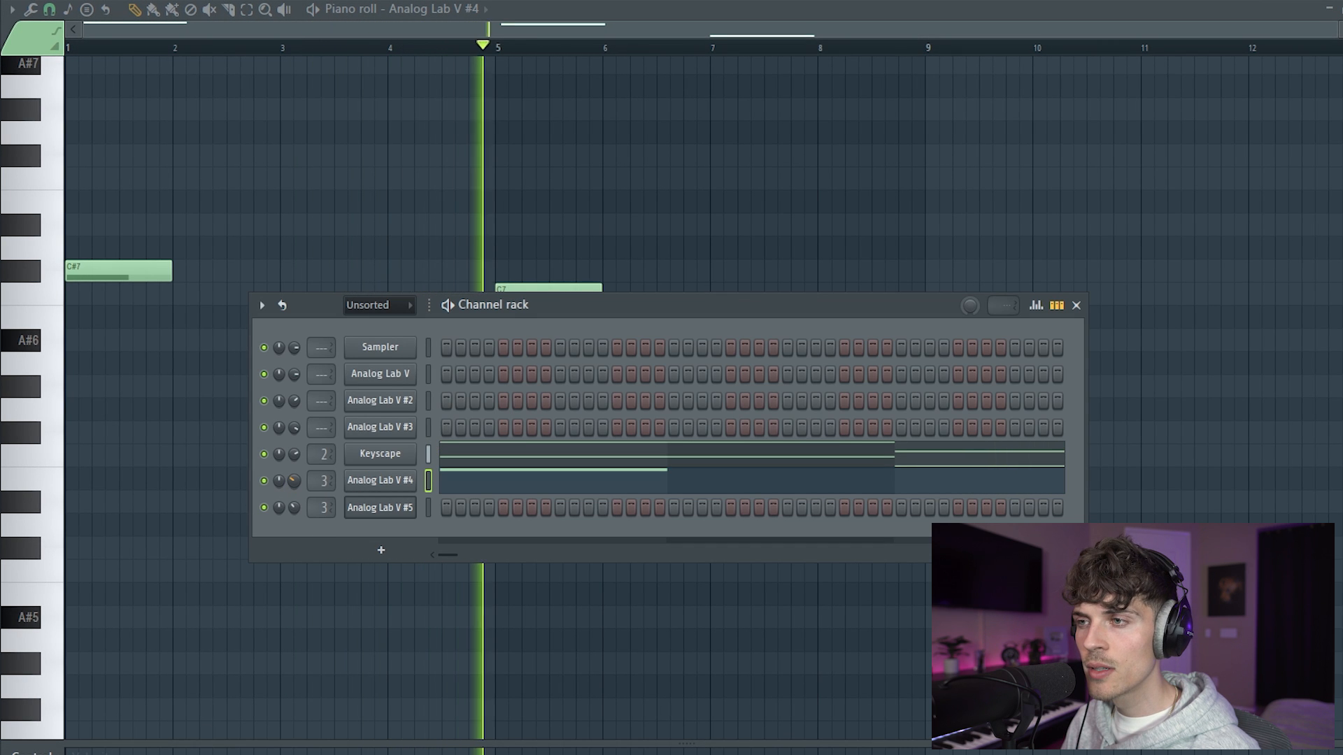
pyautogui.press('F6')
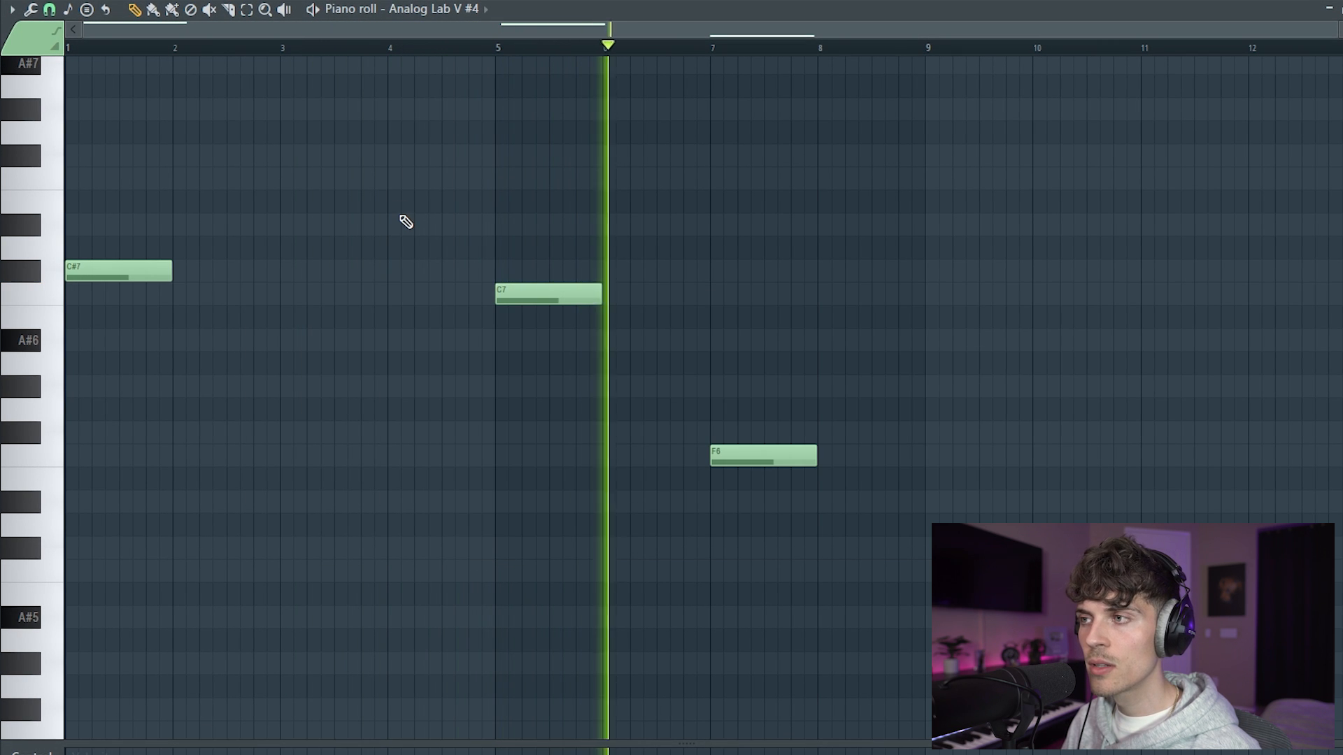
# Select the C#7, C7 and F6 lead notes and try lengthening them slightly.
pyautogui.moveTo(135, 213); pyautogui.dragTo(867, 604)
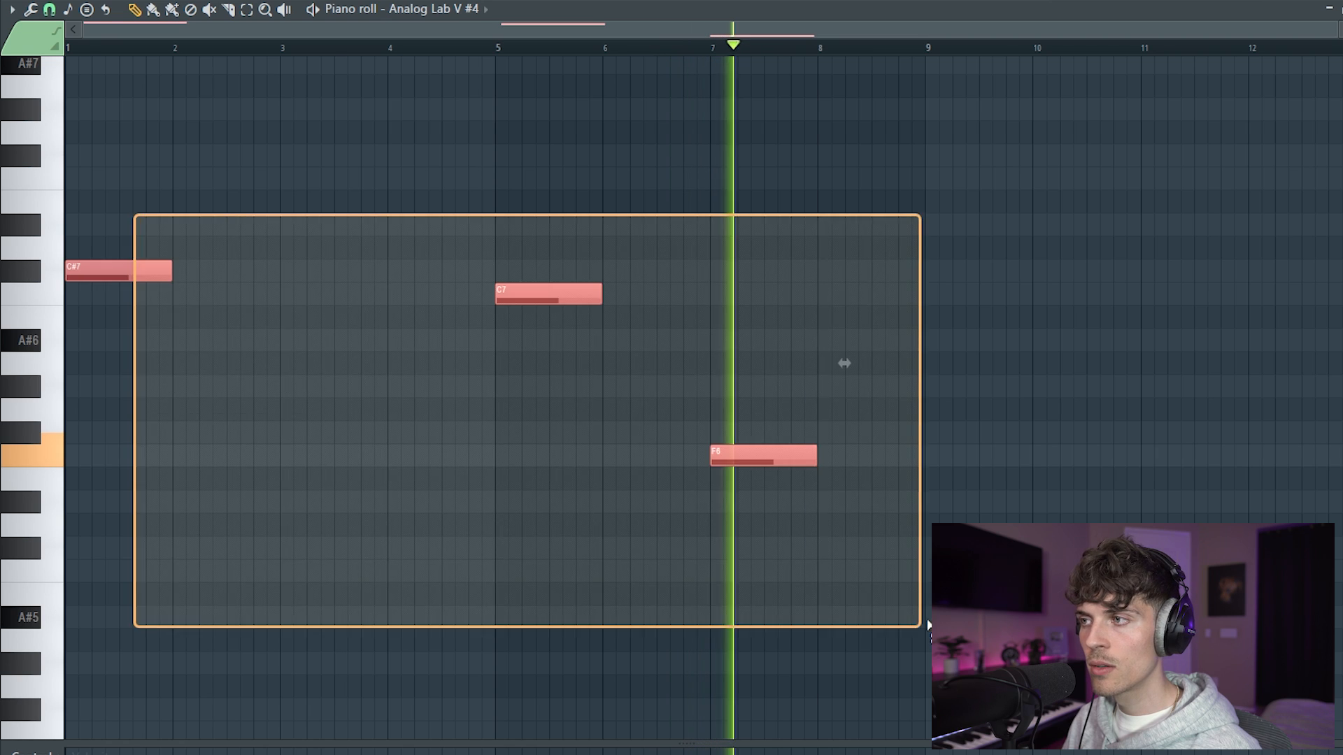
pyautogui.moveTo(816, 455); pyautogui.dragTo(824, 455)
pyautogui.rightClick(799, 376)
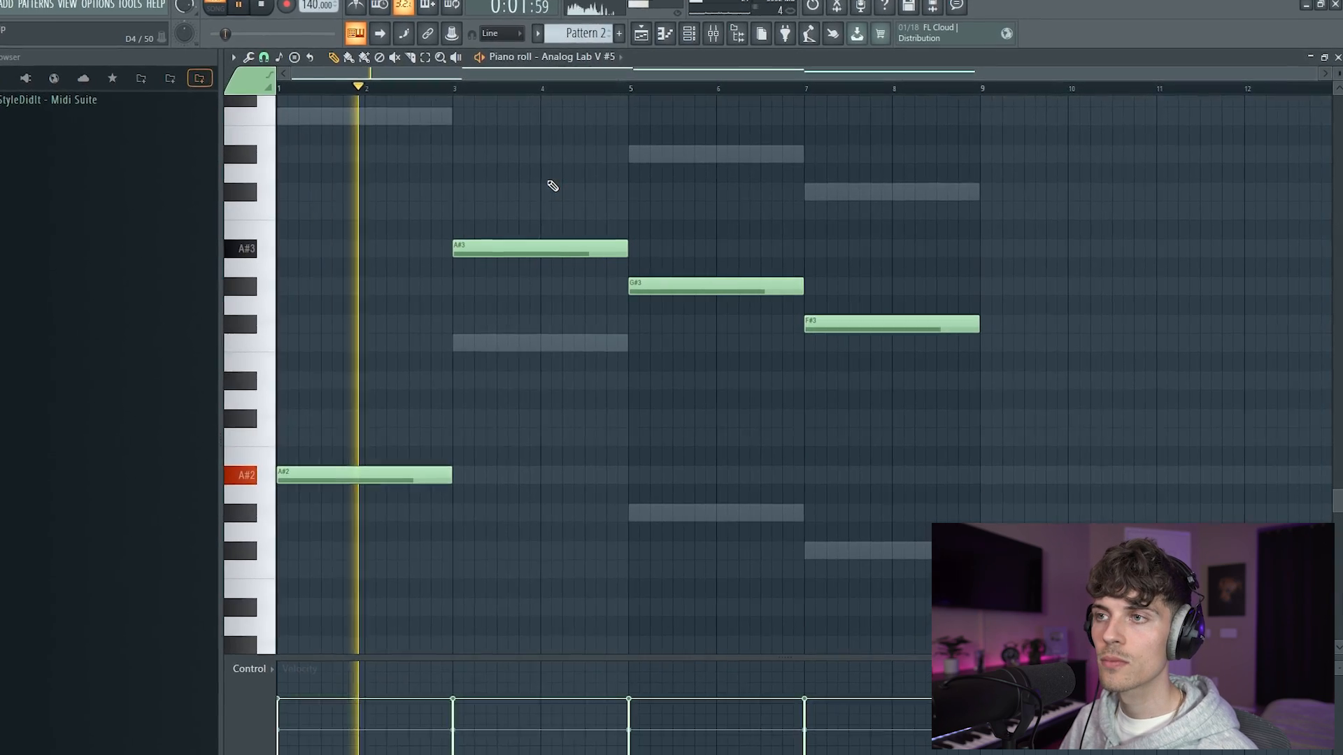
# Delete the A#3 note at bar 3 of the Analog Lab V #5 part.
pyautogui.rightClick(549, 249)
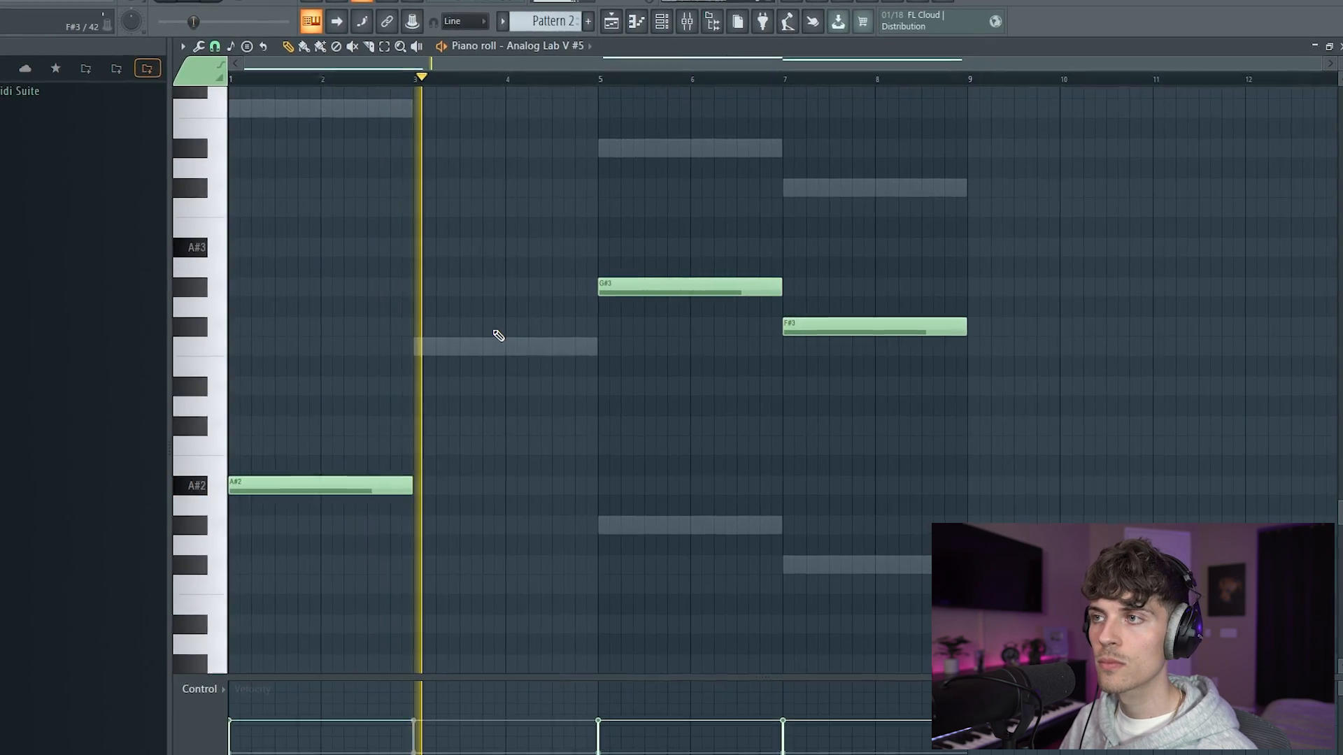
pyautogui.press('space')
pyautogui.moveTo(417, 286); pyautogui.dragTo(518, 486)
# Switch playback to song mode, listen to the layered melody and return to the playlist arrangement.
pyautogui.press('space')
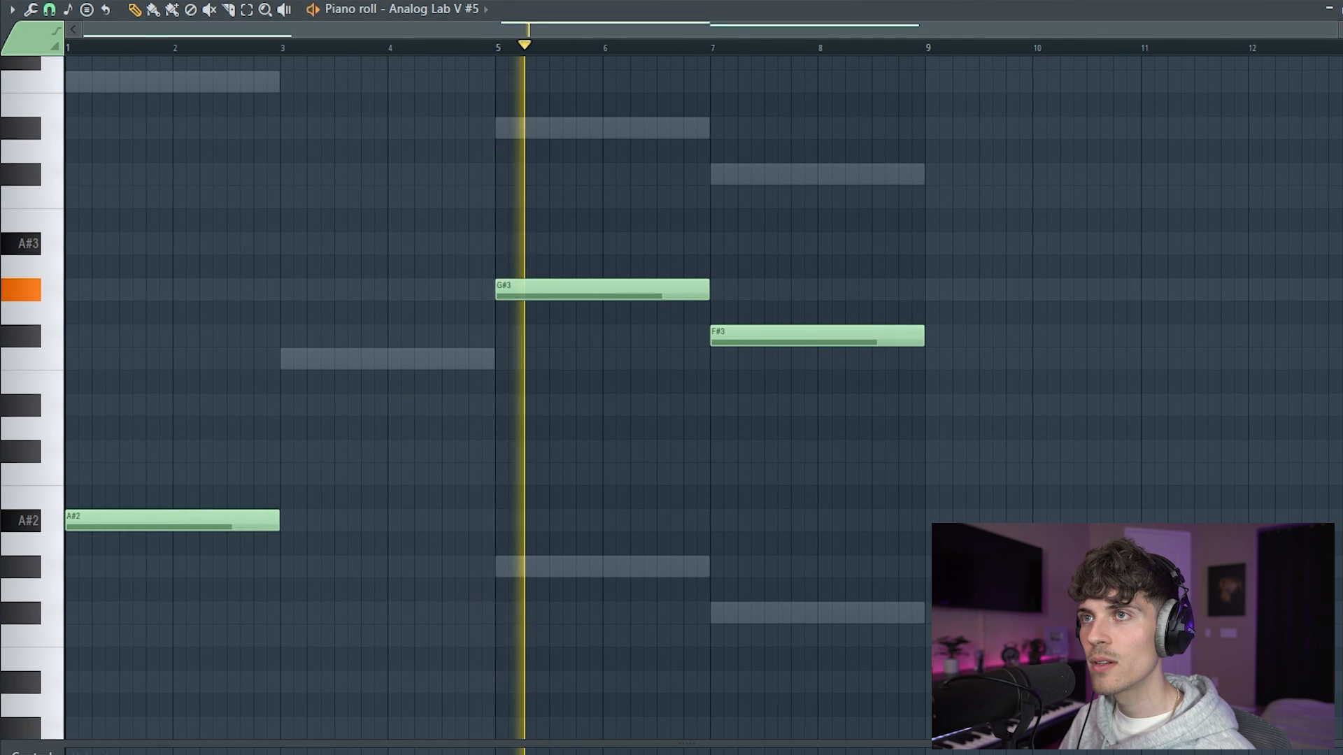
pyautogui.press('l')
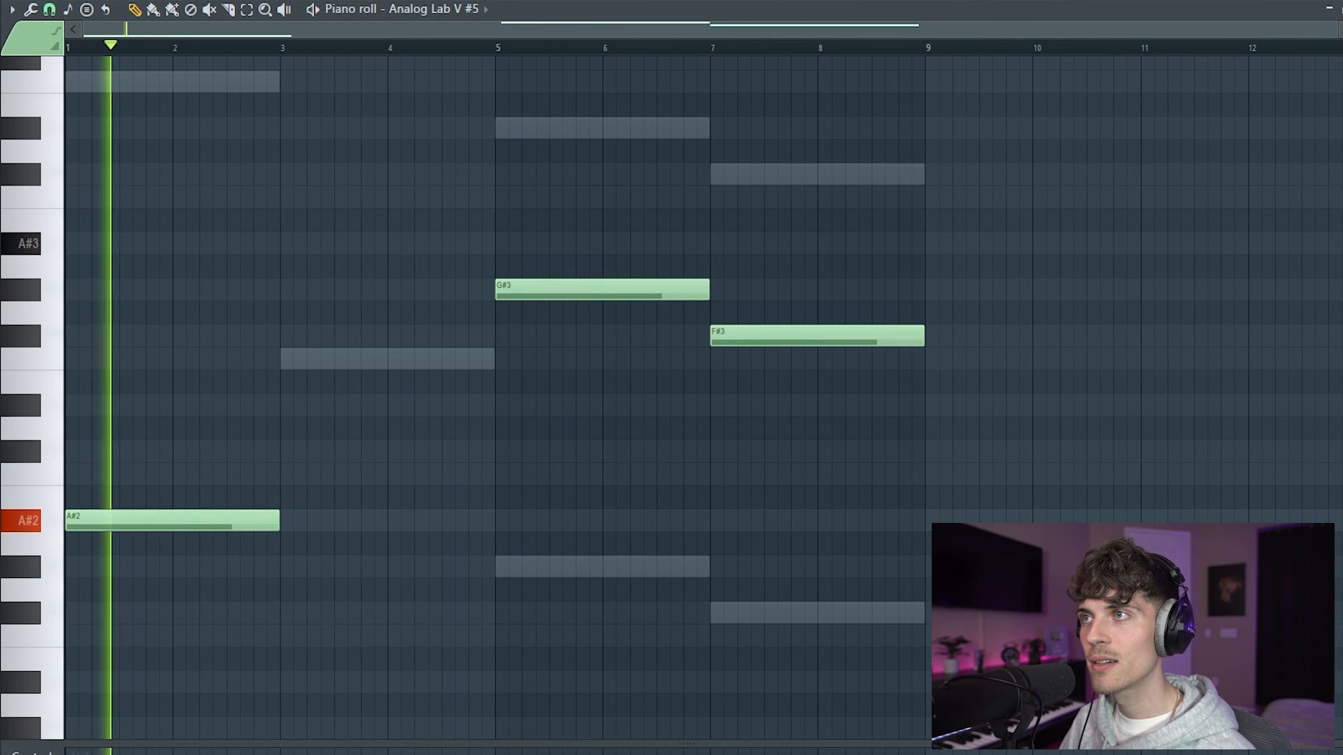
pyautogui.press('F5')
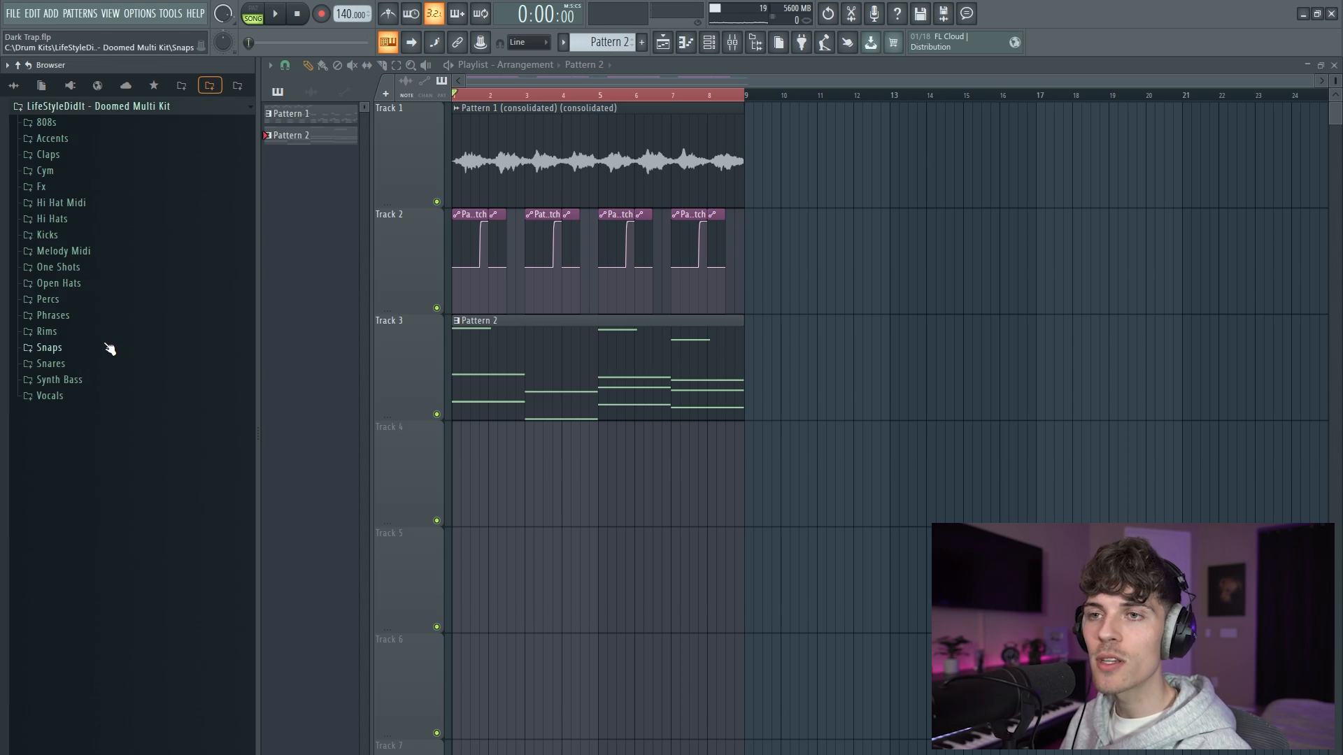
# Place Vocal Phrase [Gifted] from the Vocals folder at the start of Track 4 and trim its end.
pyautogui.click(105, 397)
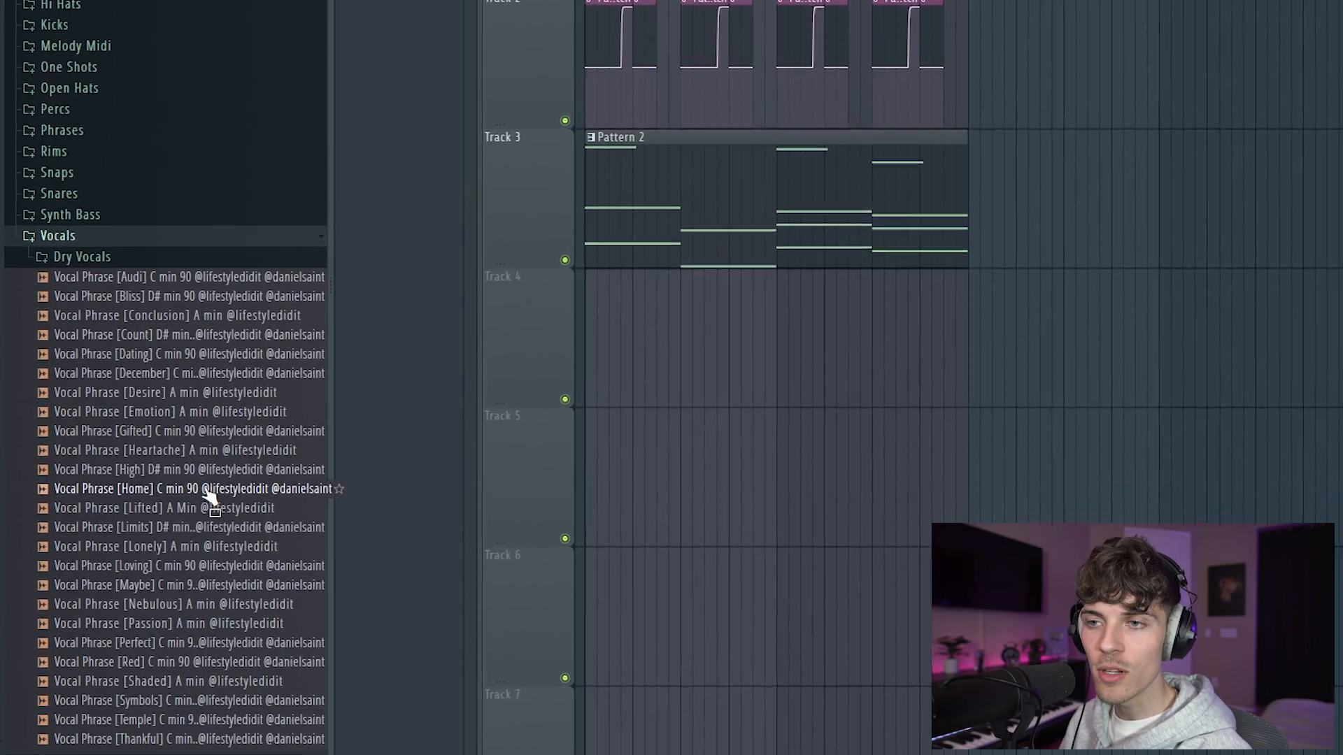
pyautogui.scroll(-3, 237, 434)
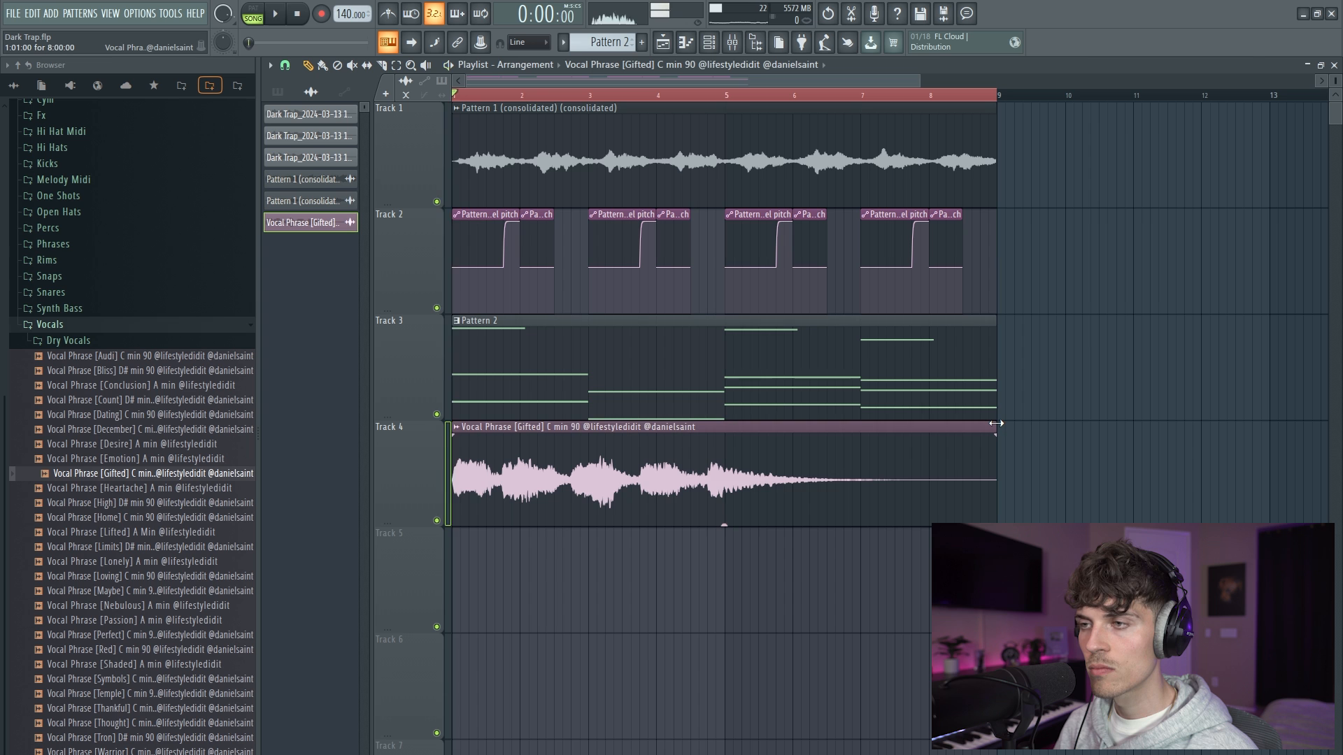
pyautogui.press('space')
pyautogui.moveTo(994, 446)
pyautogui.mouseDown()
pyautogui.moveTo(717, 456)
pyautogui.moveTo(972, 454)
pyautogui.mouseUp()
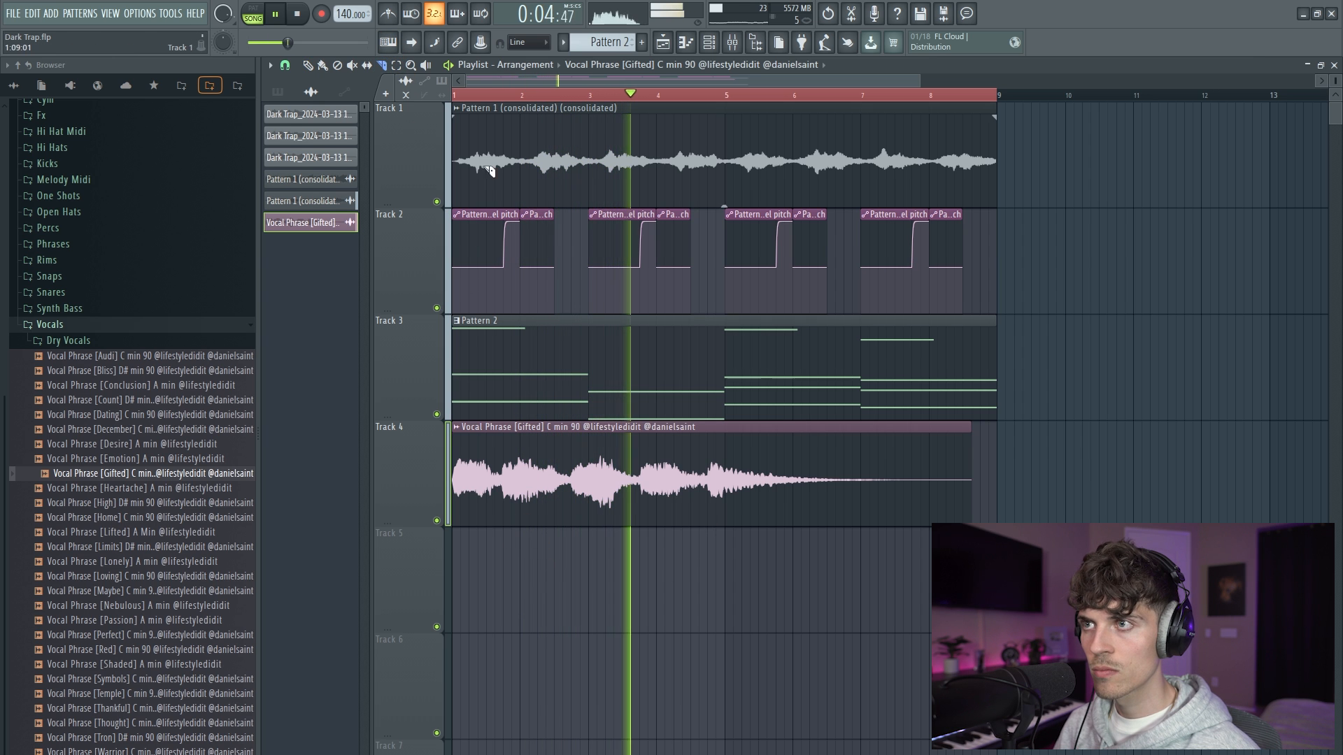
# Chop the Track 4 vocal phrase into shorter, spaced clips with fades across the eight bars and play them back.
pyautogui.scroll(3, 539, 93)
pyautogui.press('space')
pyautogui.press('space')
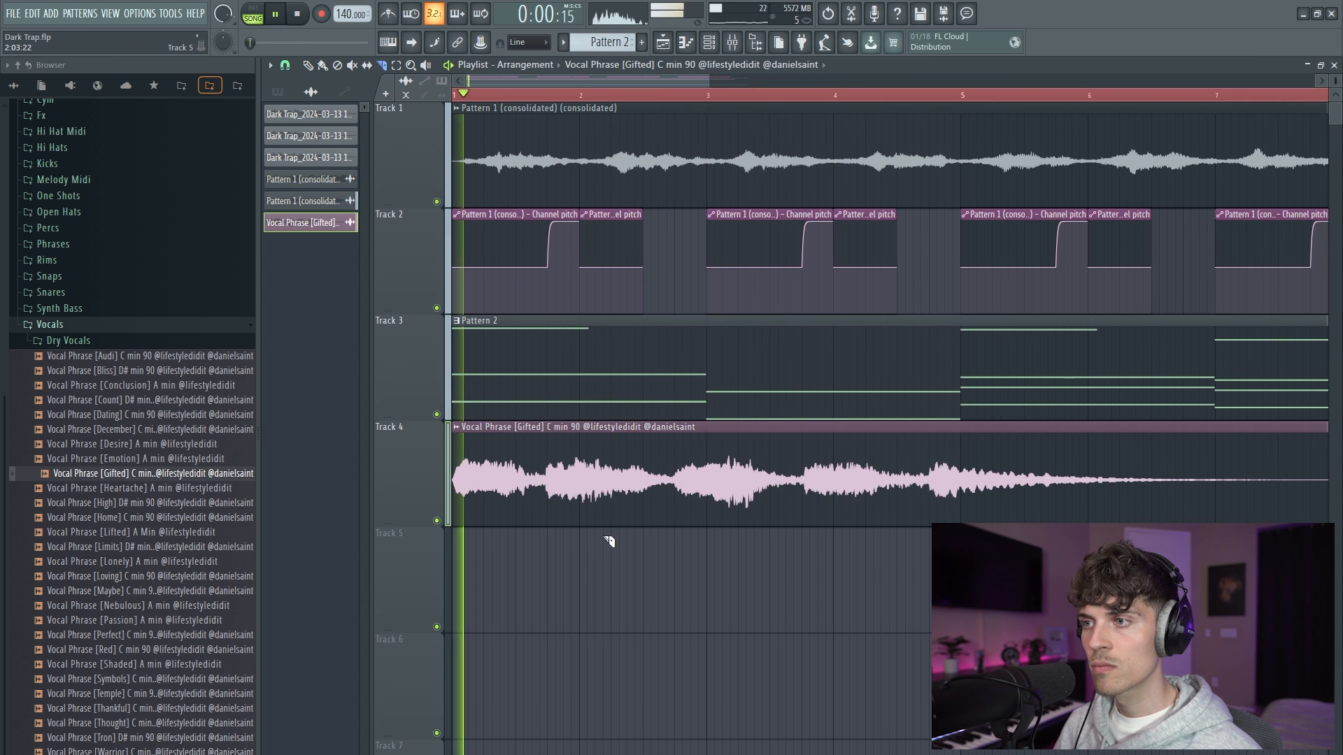
pyautogui.moveTo(591, 524); pyautogui.dragTo(594, 523)
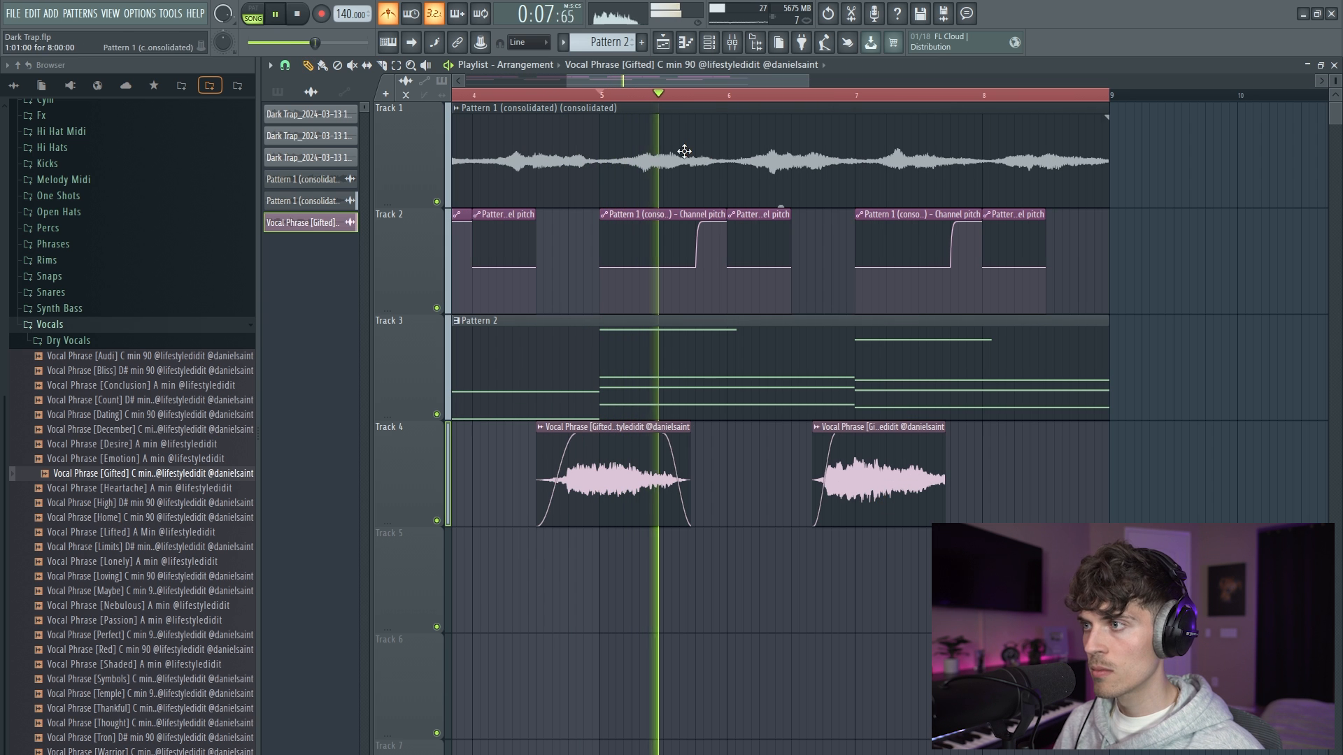
pyautogui.scroll(5, 875, 280)
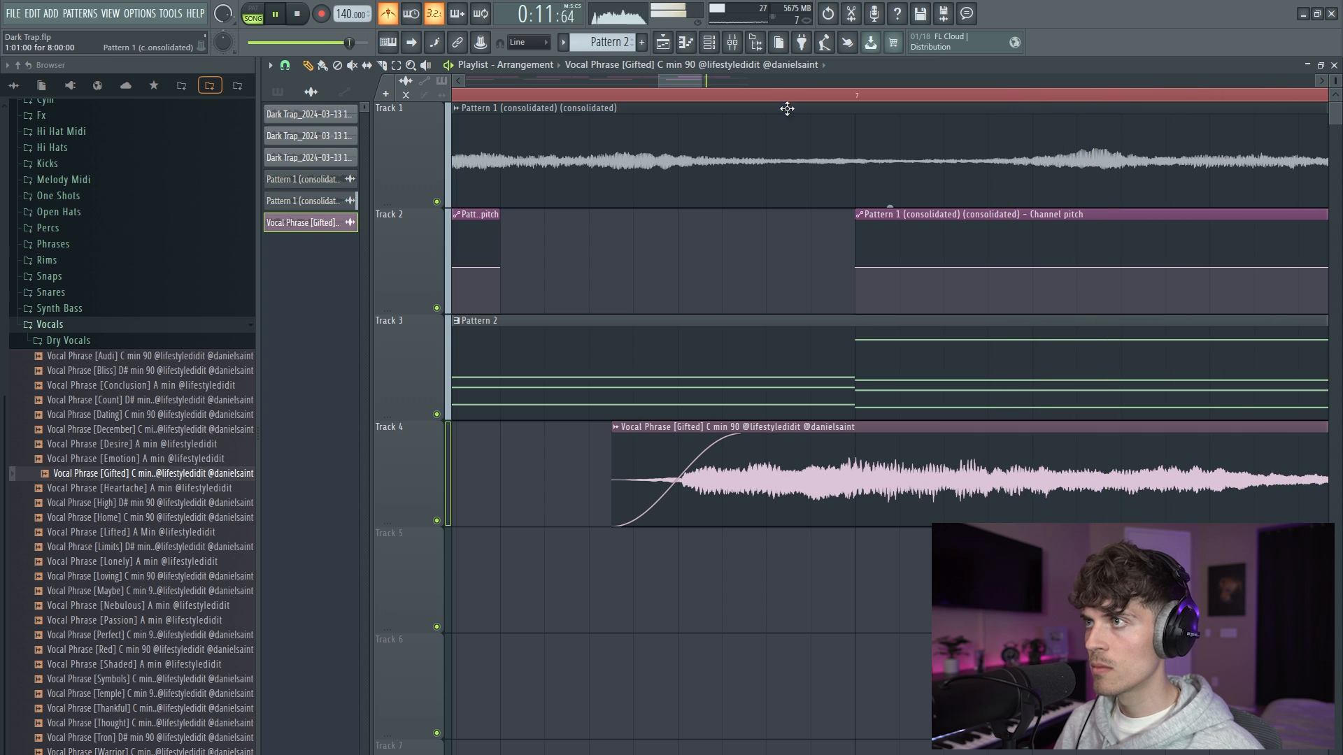
pyautogui.scroll(-4, 770, 100)
pyautogui.scroll(-5, 769, 100)
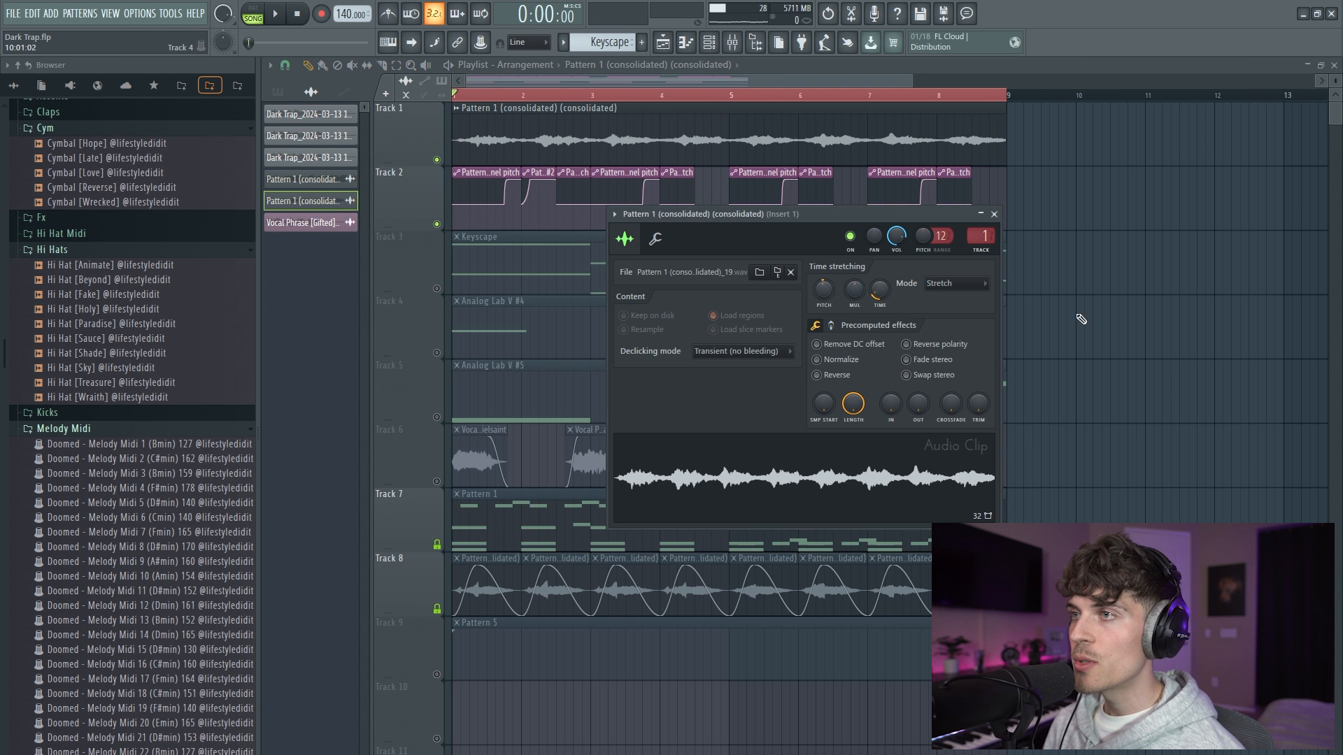
# Replace the Track 2 channel pitch clips at bars 4, 6 and 8 with the Channel pitch #2 automation clip.
pyautogui.click(994, 214)
pyautogui.scroll(3, 538, 107)
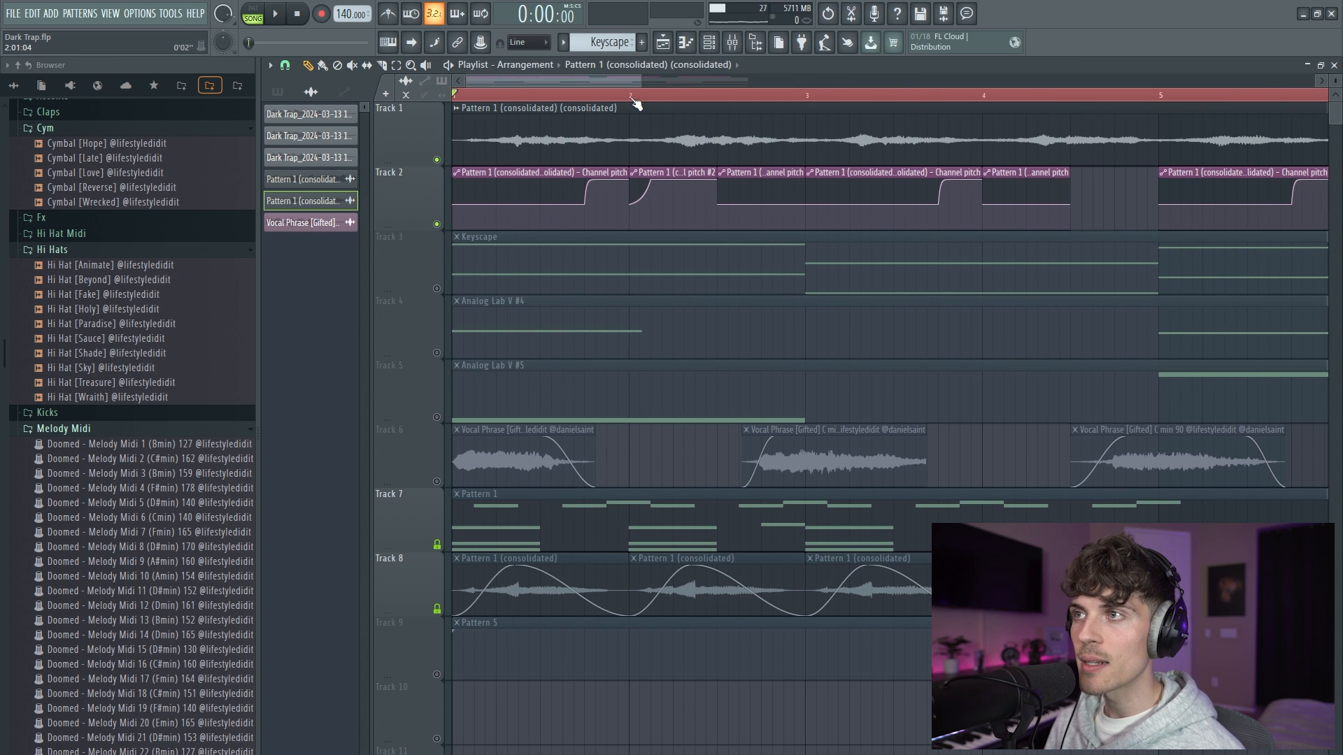
pyautogui.scroll(-2, 637, 100)
pyautogui.rightClick(891, 180)
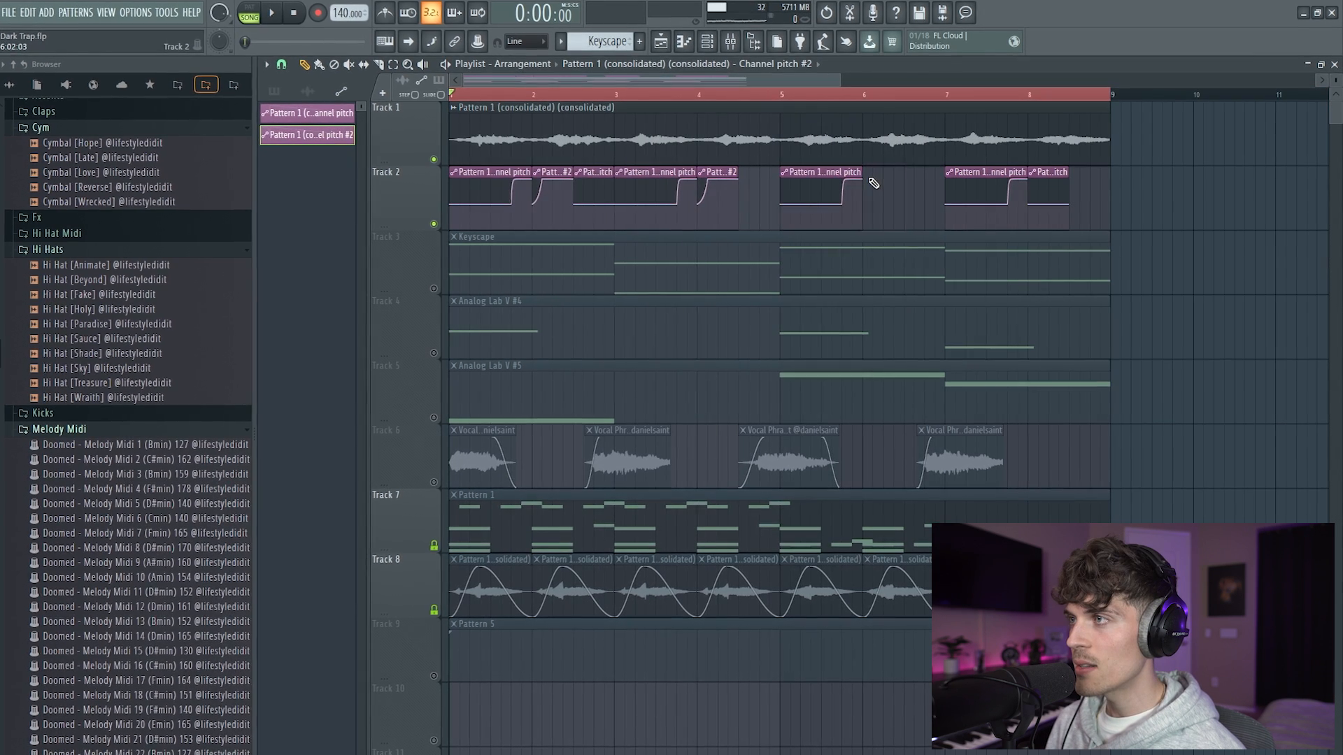
pyautogui.click(871, 182)
pyautogui.rightClick(1045, 176)
pyautogui.click(1030, 184)
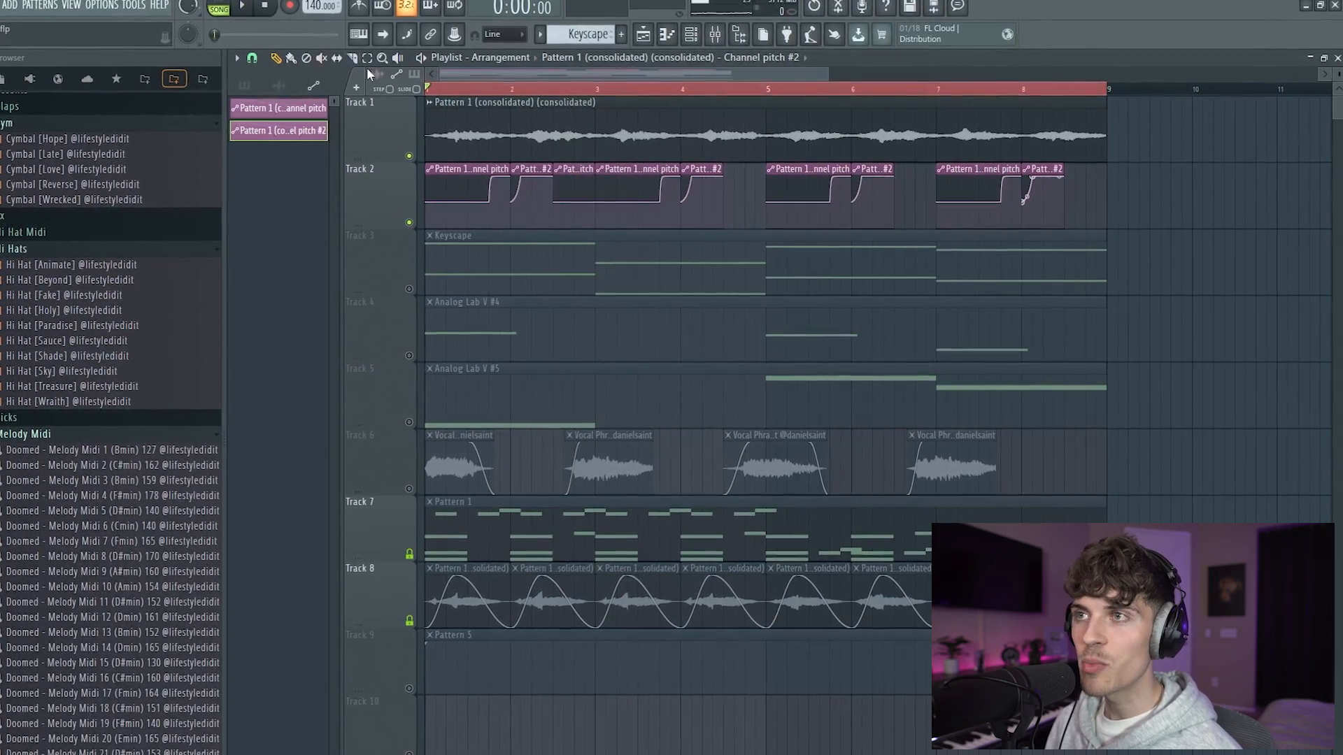
# Play the melody and transpose the Keyscape, Analog Lab V #4 and Analog Lab V #5 patterns by 2.
pyautogui.press('space')
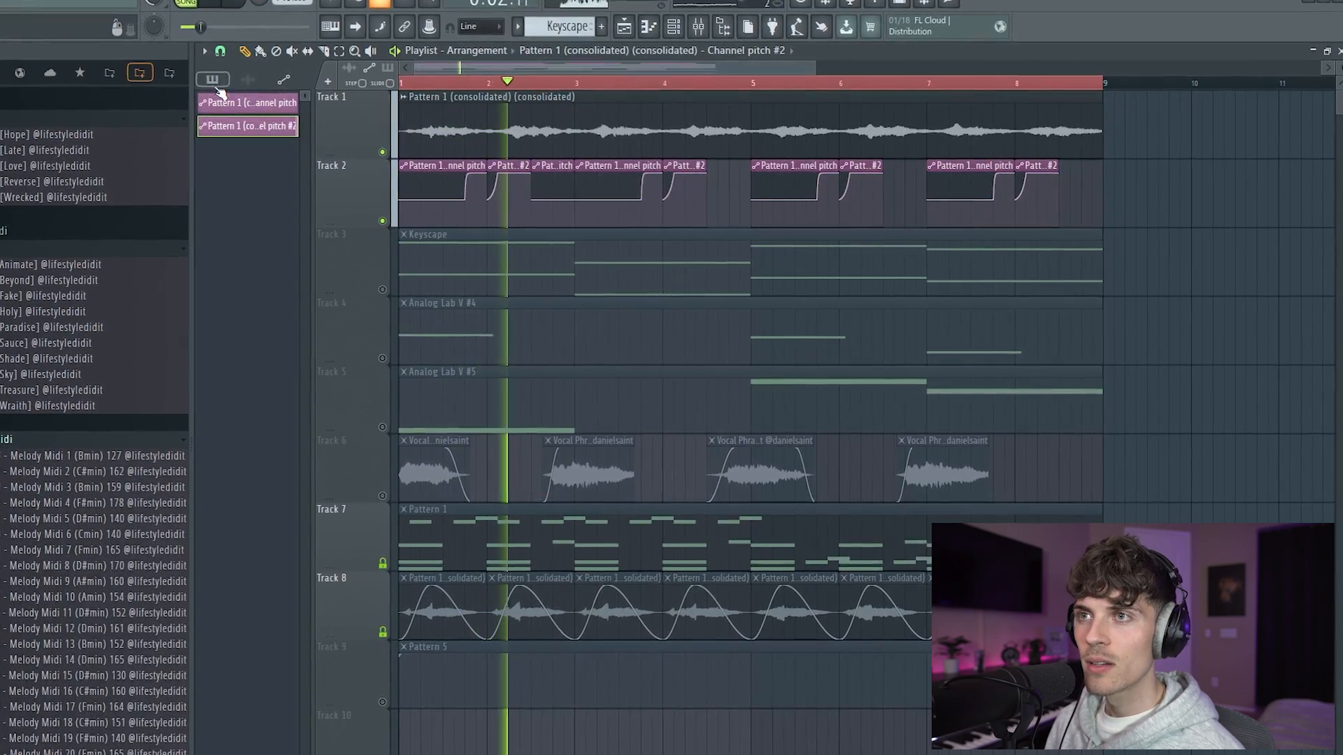
pyautogui.click(226, 82)
pyautogui.click(245, 128)
pyautogui.keyDown('shift'); pyautogui.click(249, 174); pyautogui.keyUp('shift')
pyautogui.rightClick(238, 180)
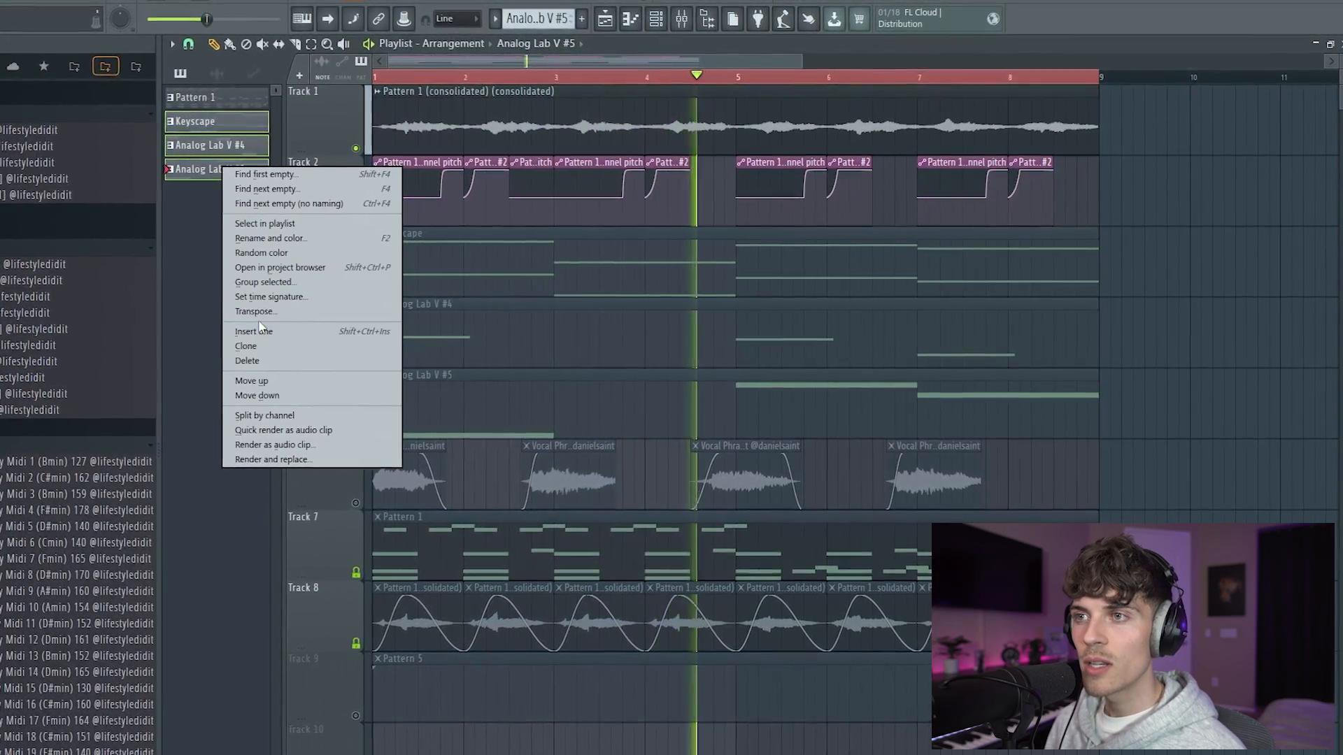
pyautogui.click(270, 312)
pyautogui.write('2')
pyautogui.press('Return')
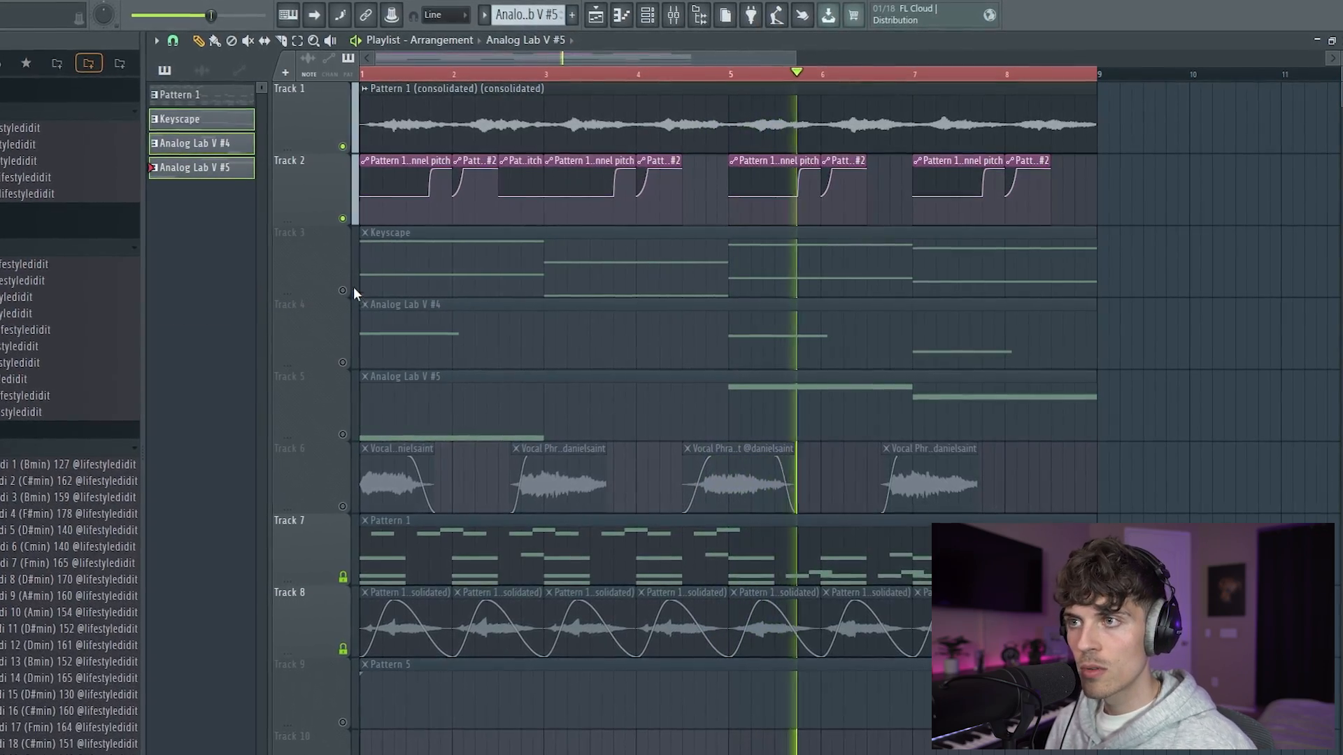
# Unmute Tracks 3, 4 and 5 with the Keyscape and Analog Lab parts.
pyautogui.click(340, 291)
pyautogui.click(340, 363)
pyautogui.click(340, 435)
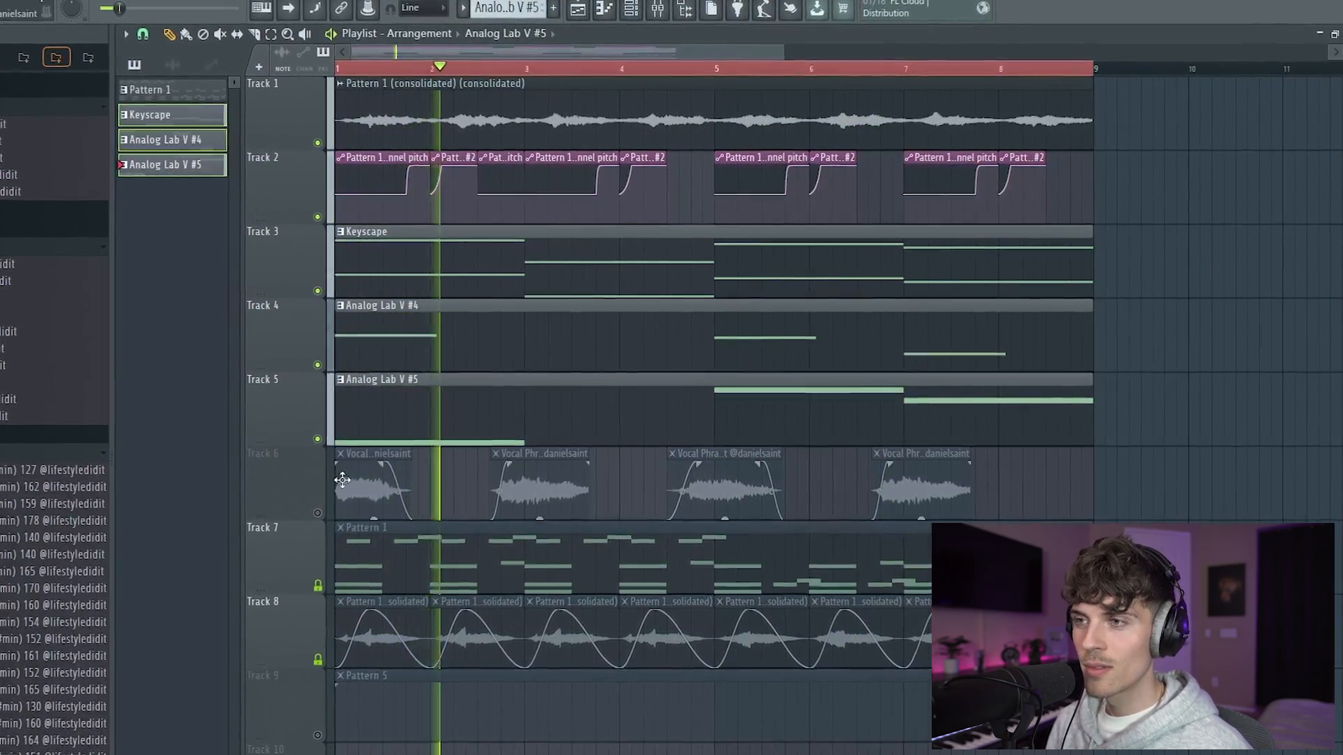
# Unmute the vocal clips on Track 6 and adjust the vocal phrase's time-stretching pitch during playback.
pyautogui.doubleClick(378, 486)
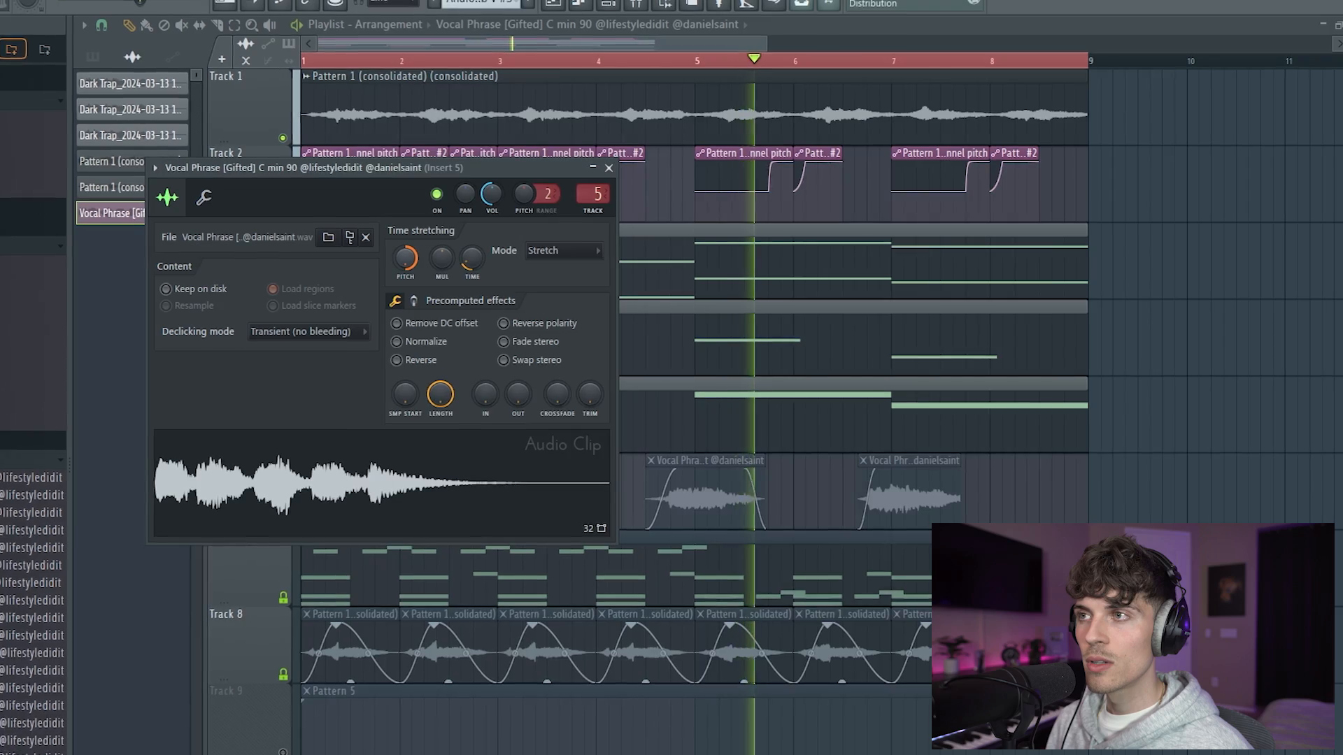
pyautogui.rightClick(1248, 440)
pyautogui.click(273, 526)
pyautogui.press('space')
pyautogui.press('space')
pyautogui.doubleClick(530, 515)
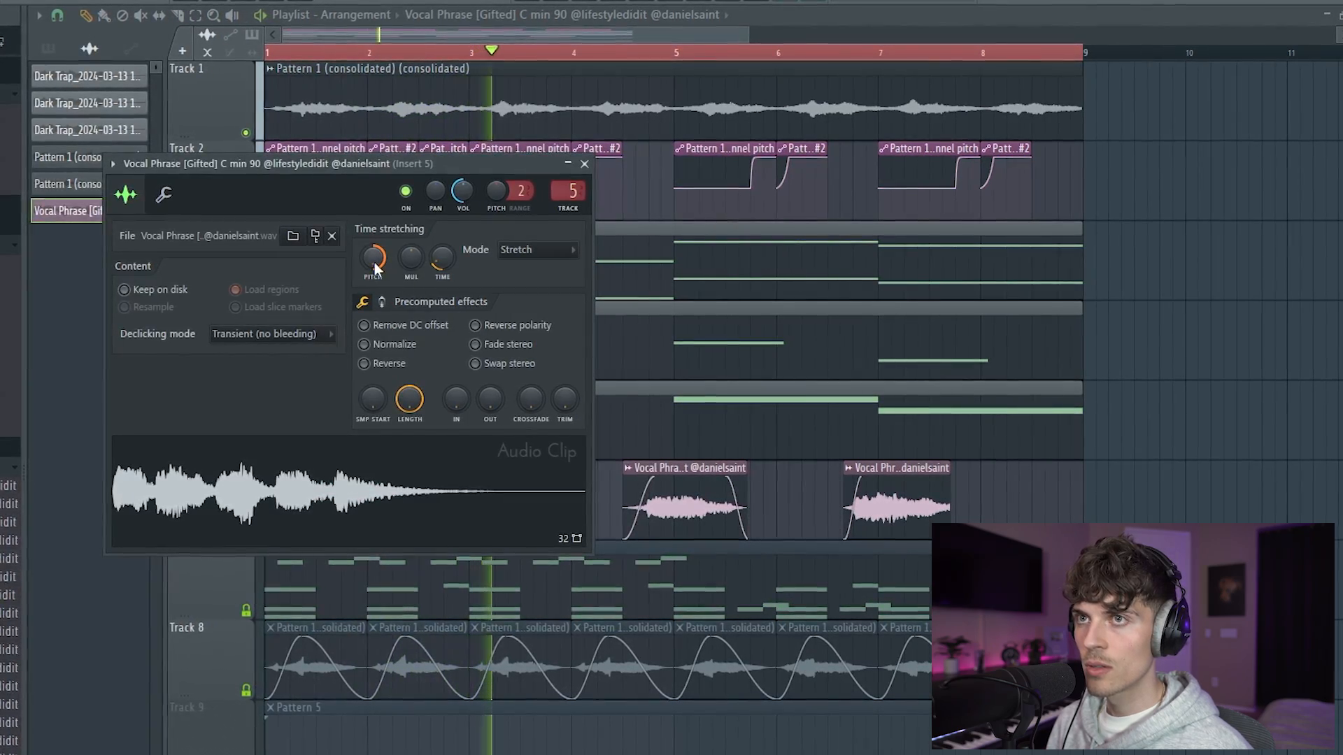
pyautogui.rightClick(1187, 386)
pyautogui.doubleClick(519, 514)
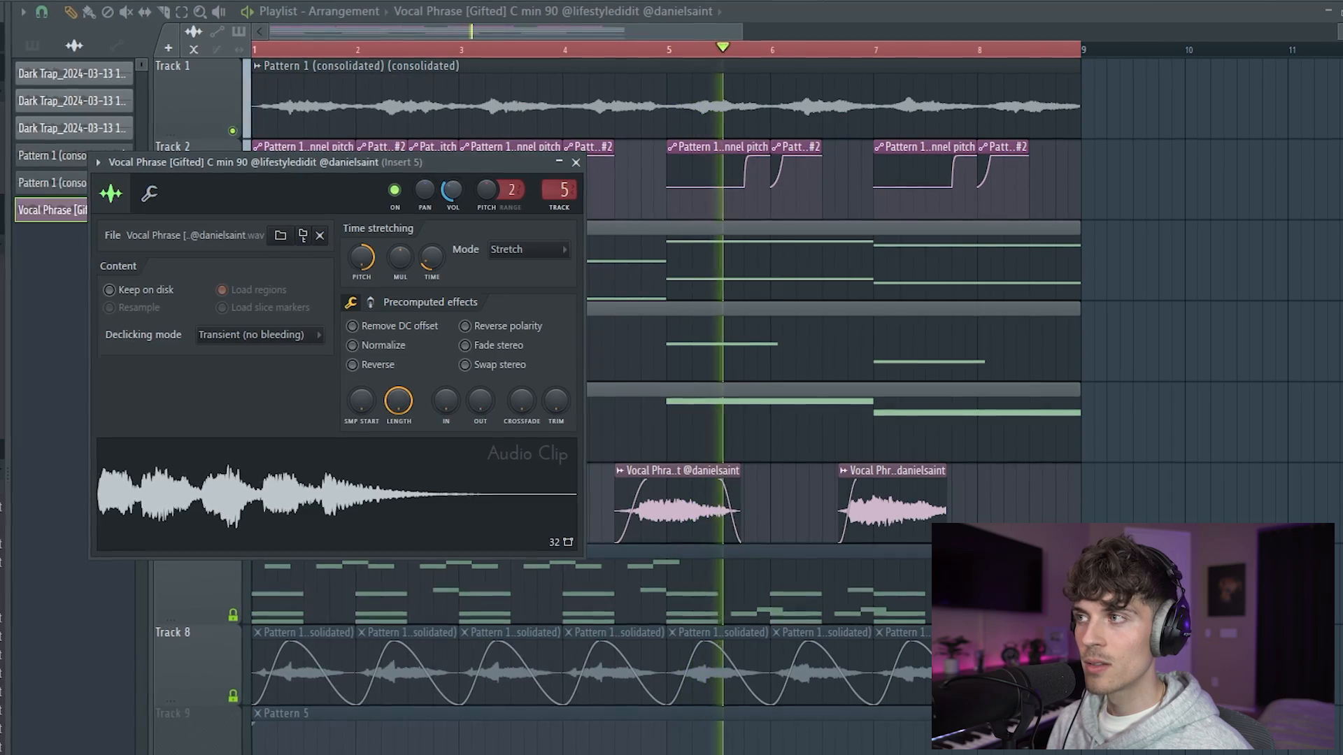
pyautogui.rightClick(1161, 249)
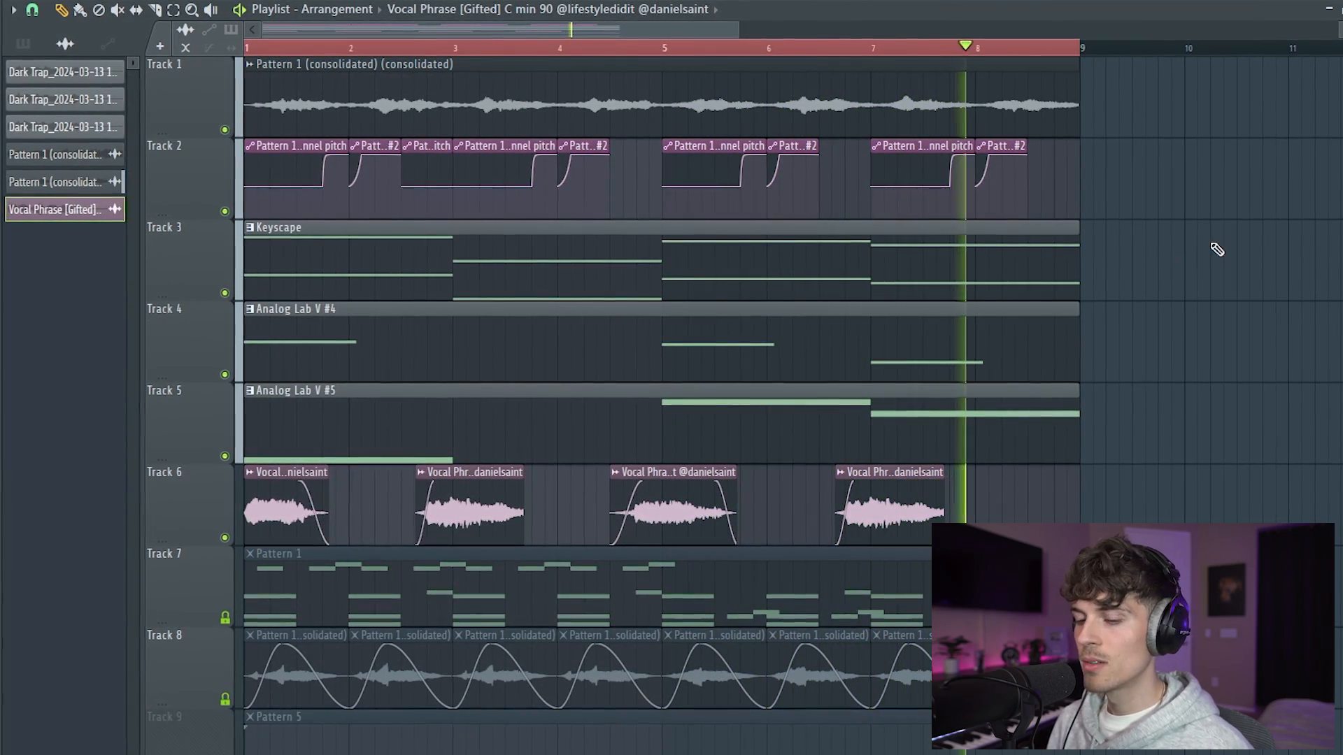
# Load Doomed - Hi Hat Midi 6 onto the hi-hat channel and play it with the melody.
pyautogui.press('F6')
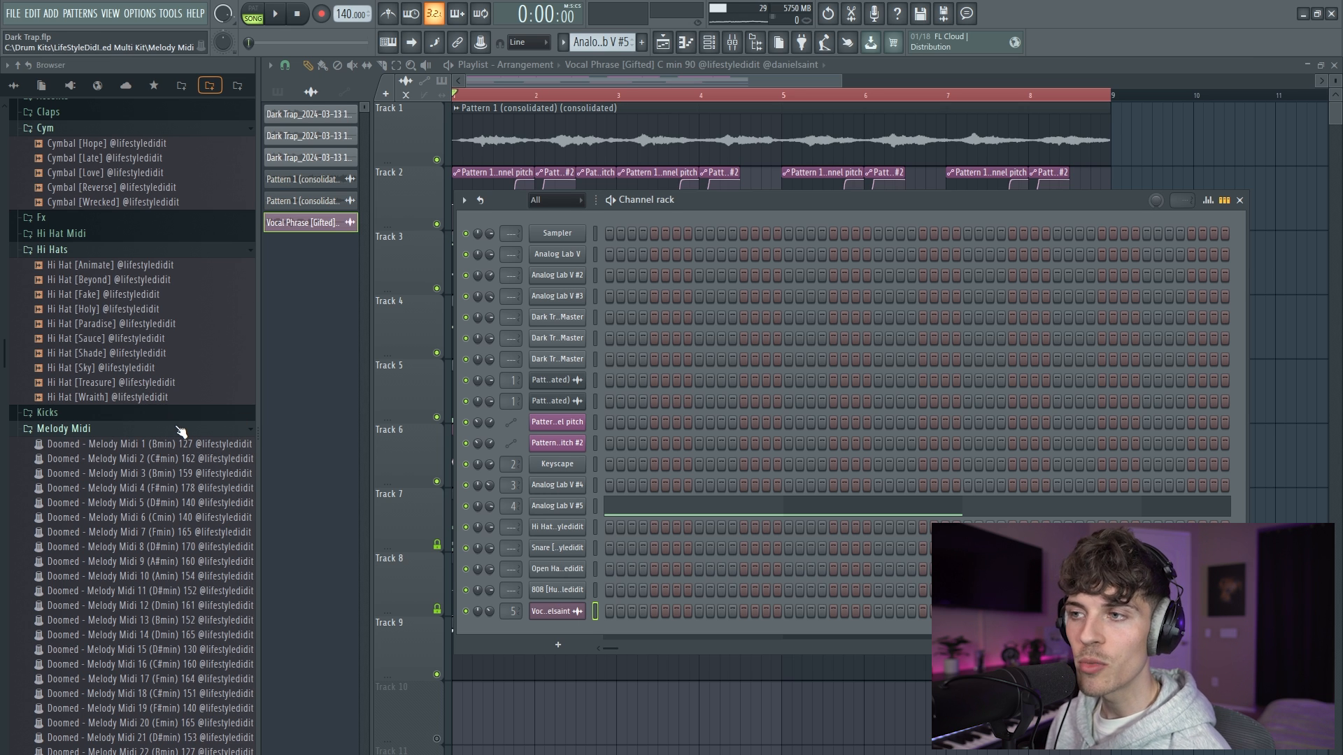
pyautogui.scroll(2, 192, 528)
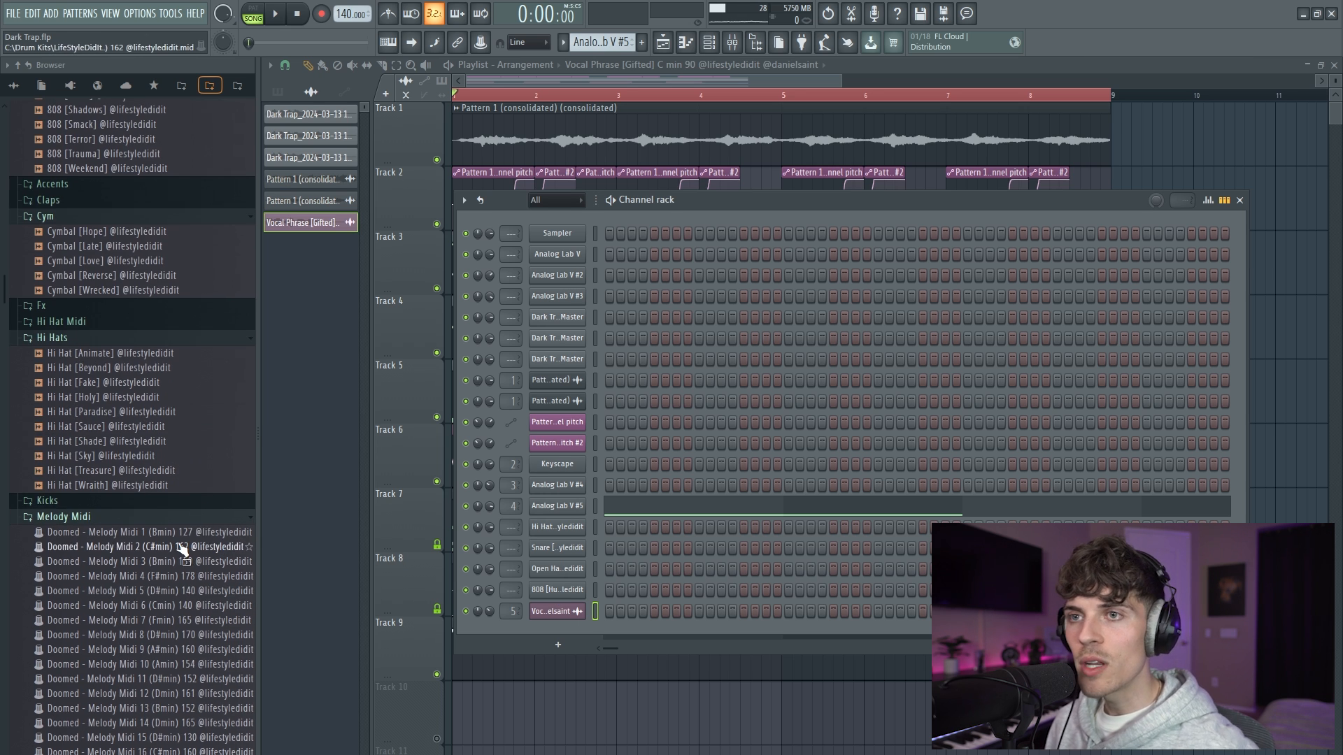
pyautogui.moveTo(140, 410); pyautogui.dragTo(602, 486)
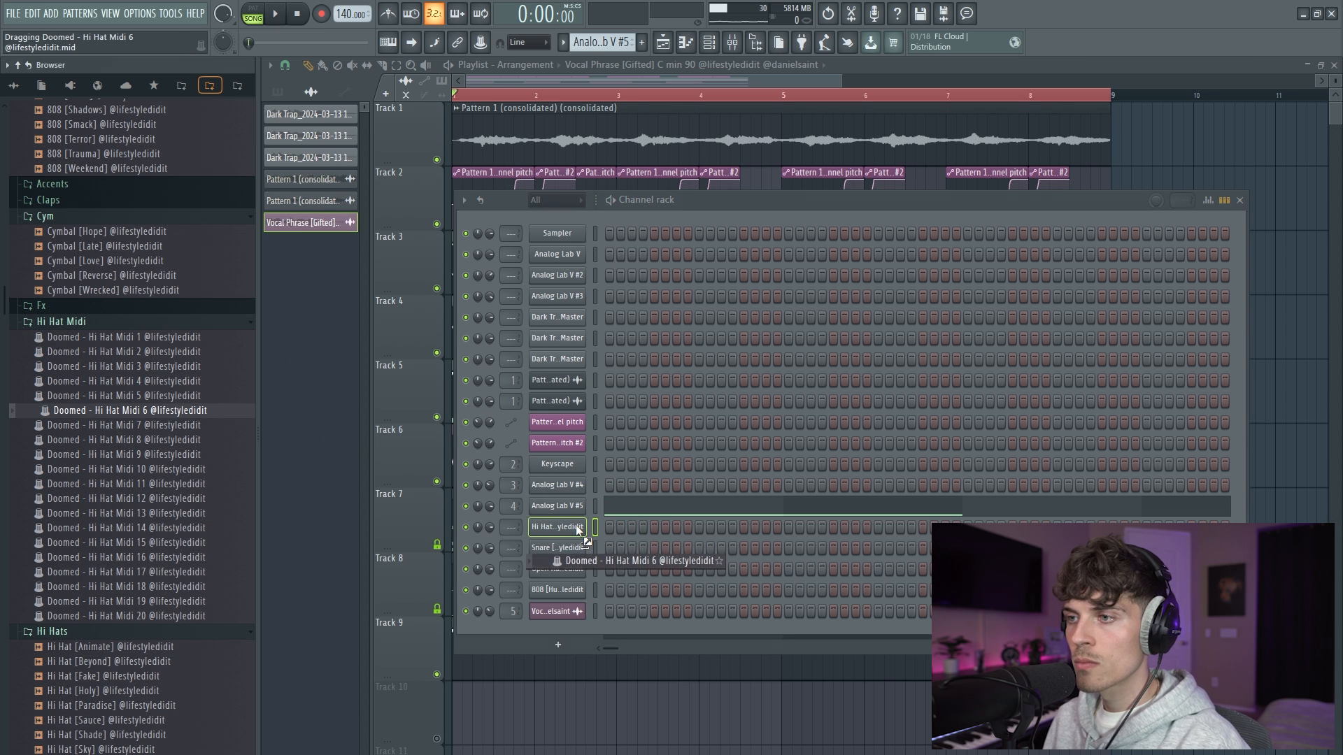
pyautogui.moveTo(579, 530); pyautogui.dragTo(581, 529)
pyautogui.press('space')
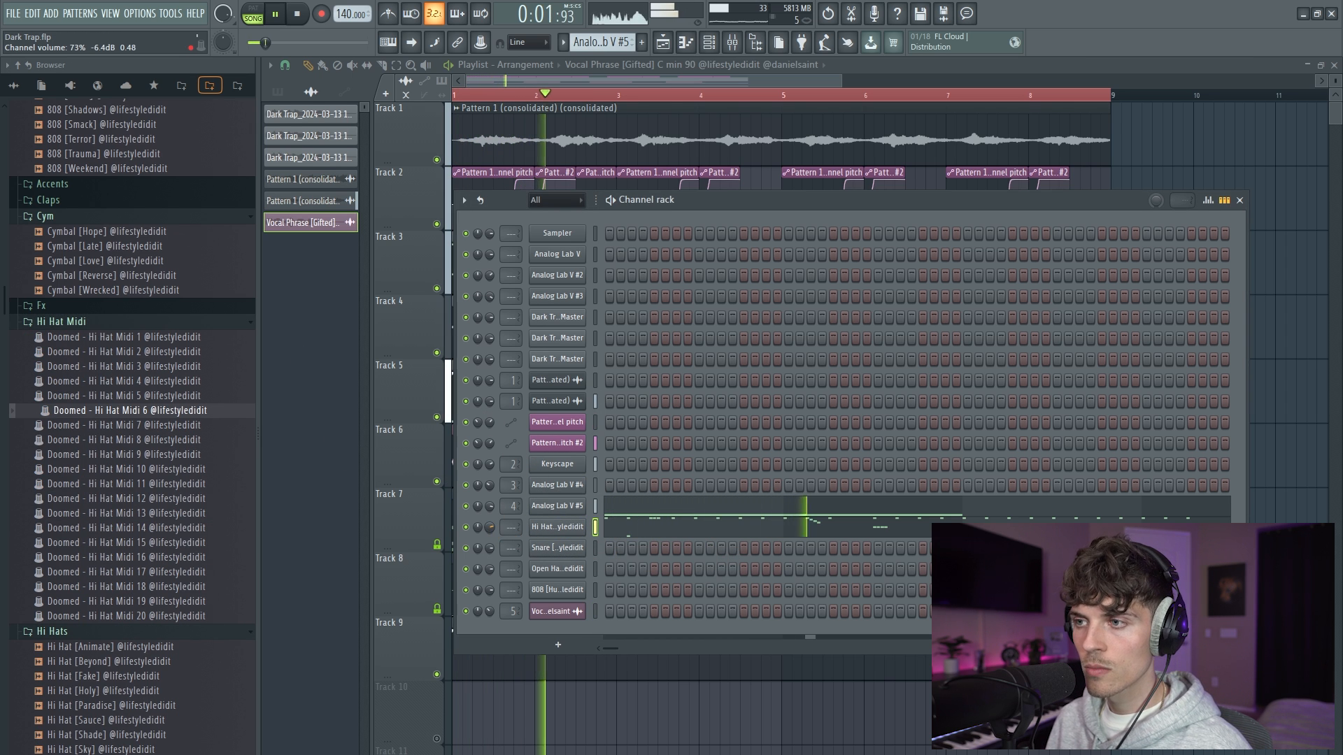
# Place snare hits on steps 9 and 25 and adjust the snare's channel volume during playback.
pyautogui.click(700, 548)
pyautogui.press('space')
pyautogui.press('space')
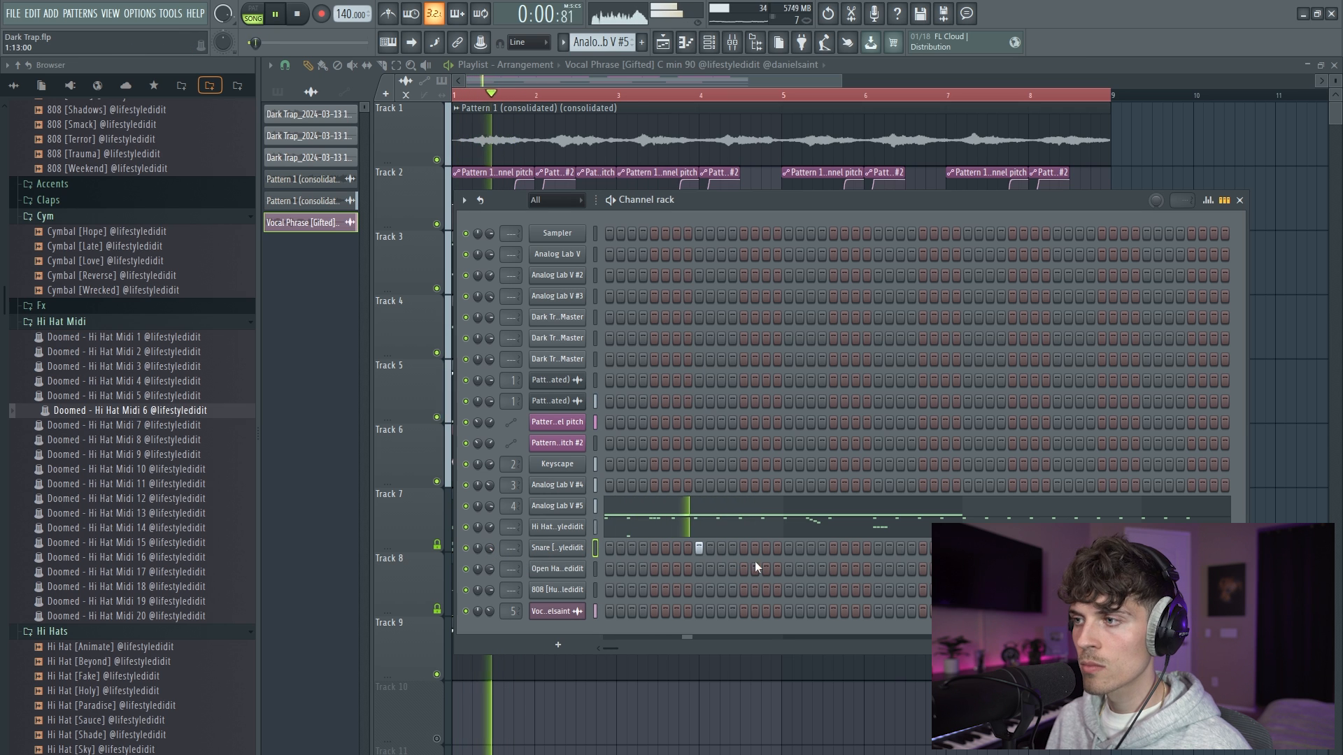
pyautogui.click(879, 548)
pyautogui.moveTo(490, 548); pyautogui.dragTo(489, 540)
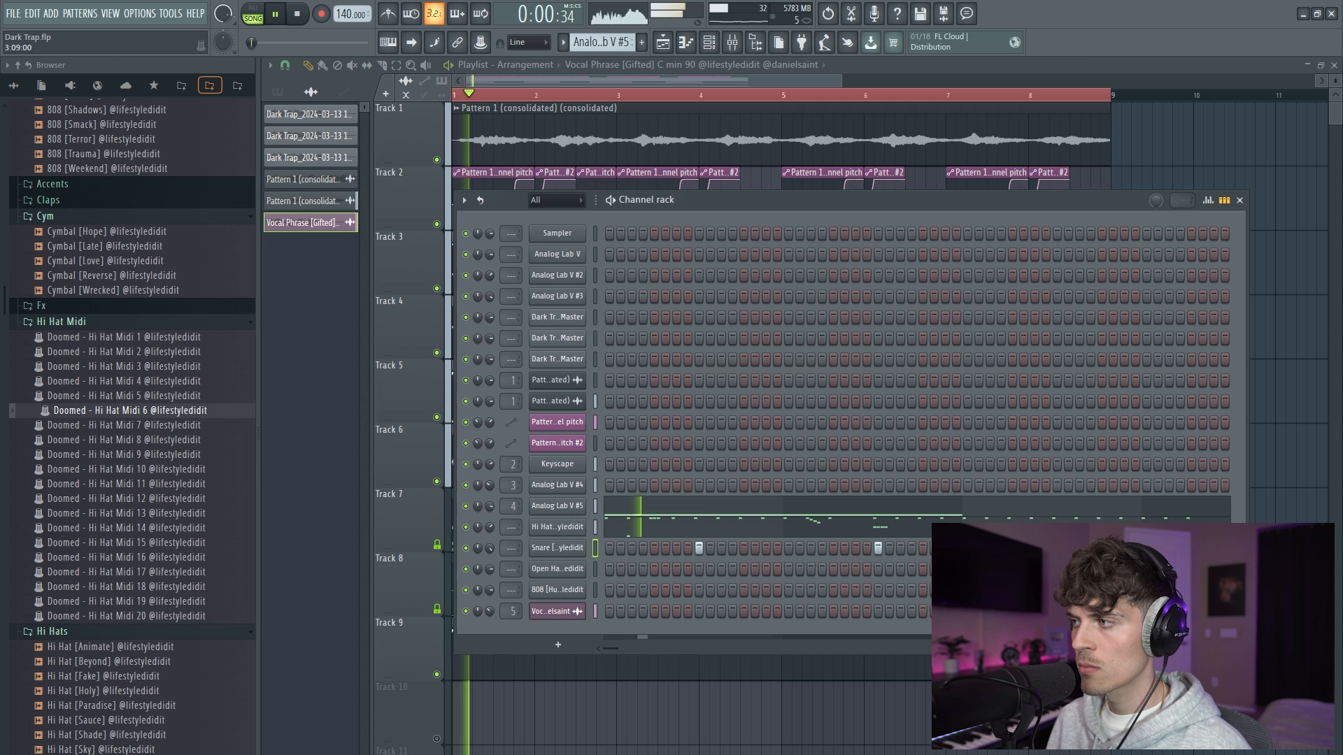
# Open the Track 6 vocal phrase's channel settings and set its volume to 38%.
pyautogui.press('F6')
pyautogui.doubleClick(487, 463)
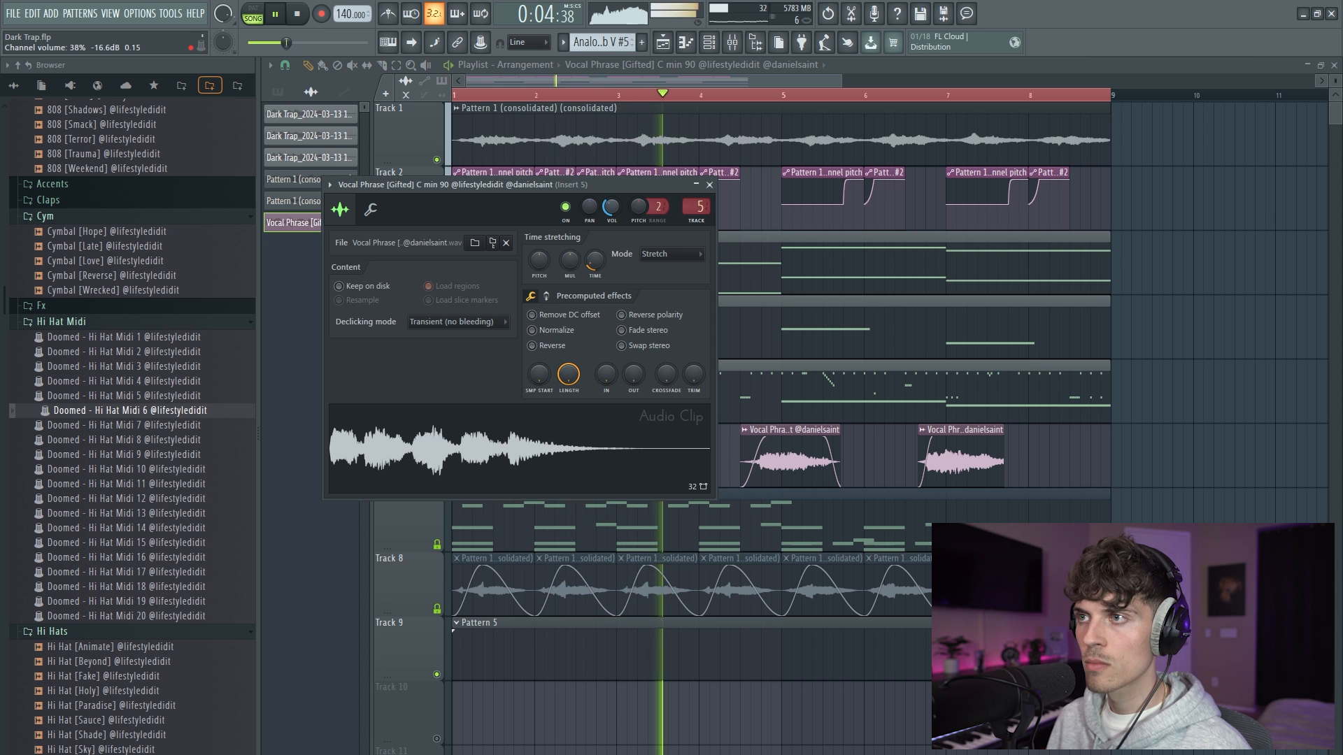
pyautogui.press('F6')
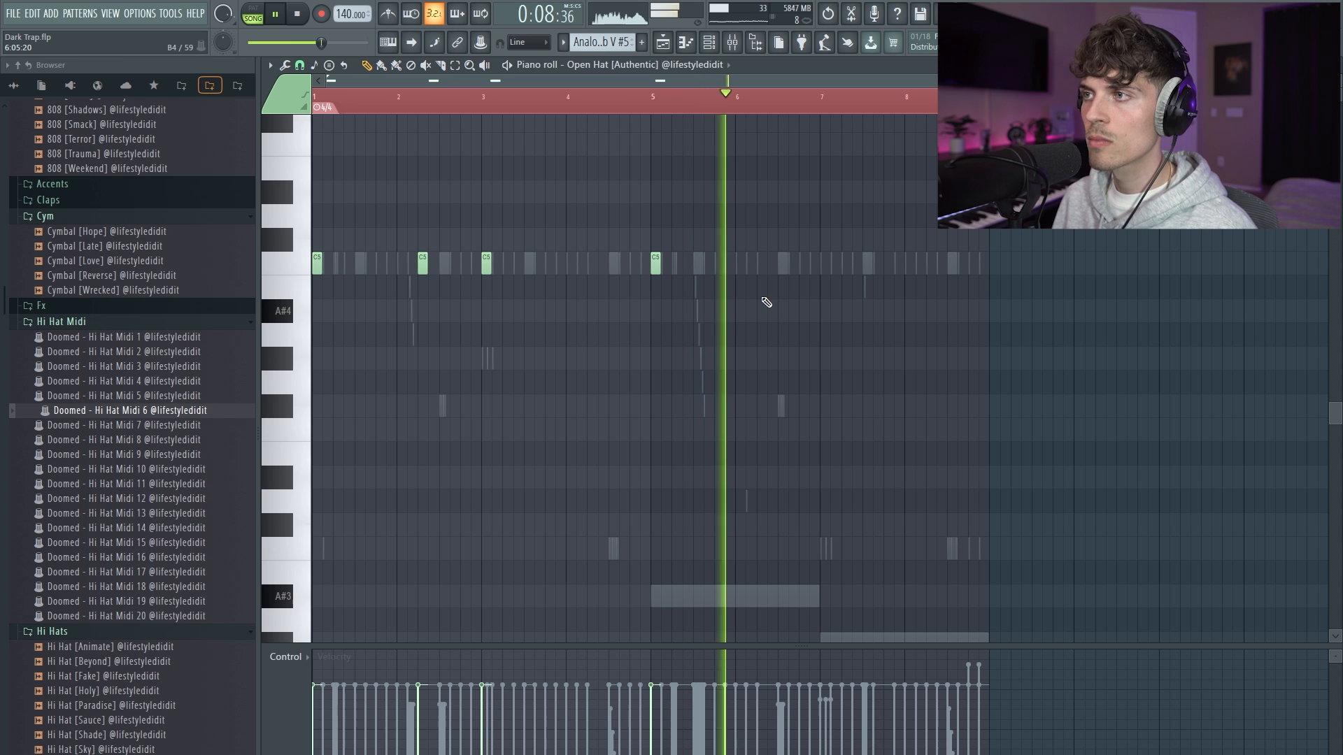
# Add C5 open hat notes at the start of bar 7 and early in bar 8, and return to the channel rack.
pyautogui.click(826, 264)
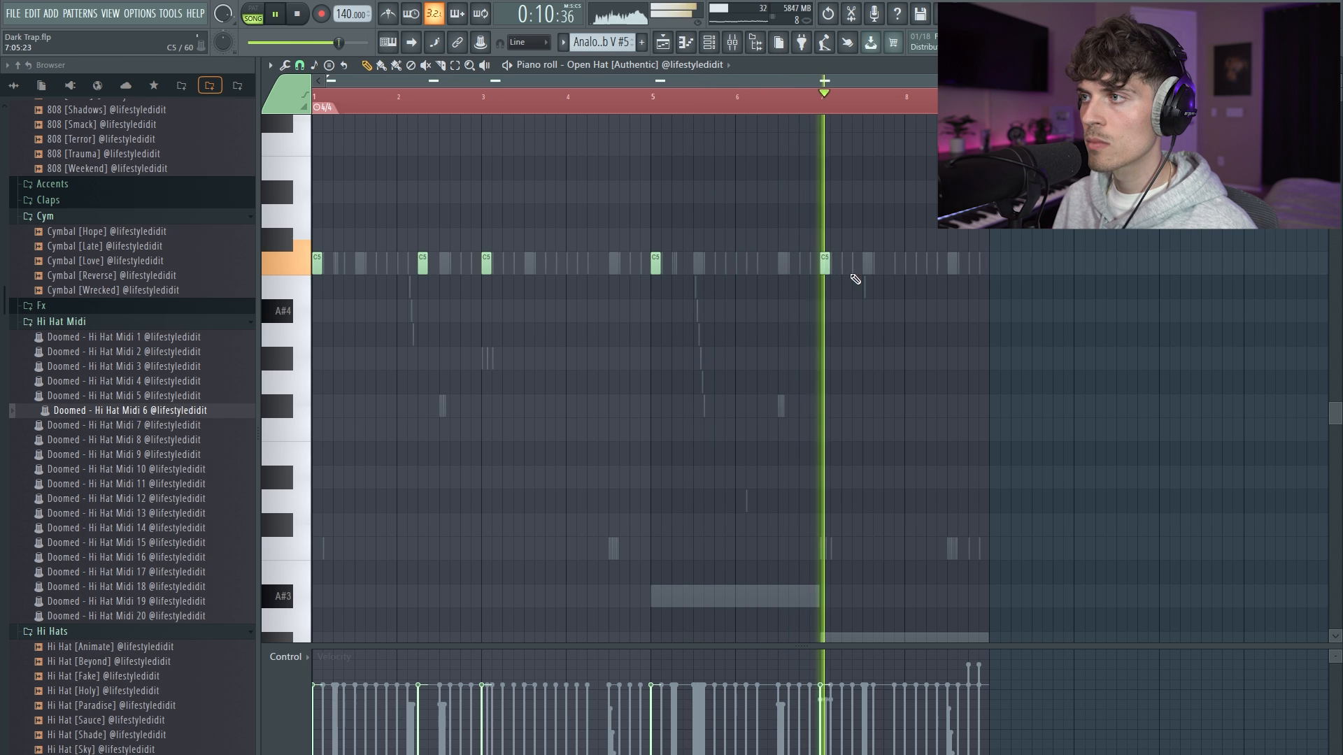
pyautogui.click(932, 264)
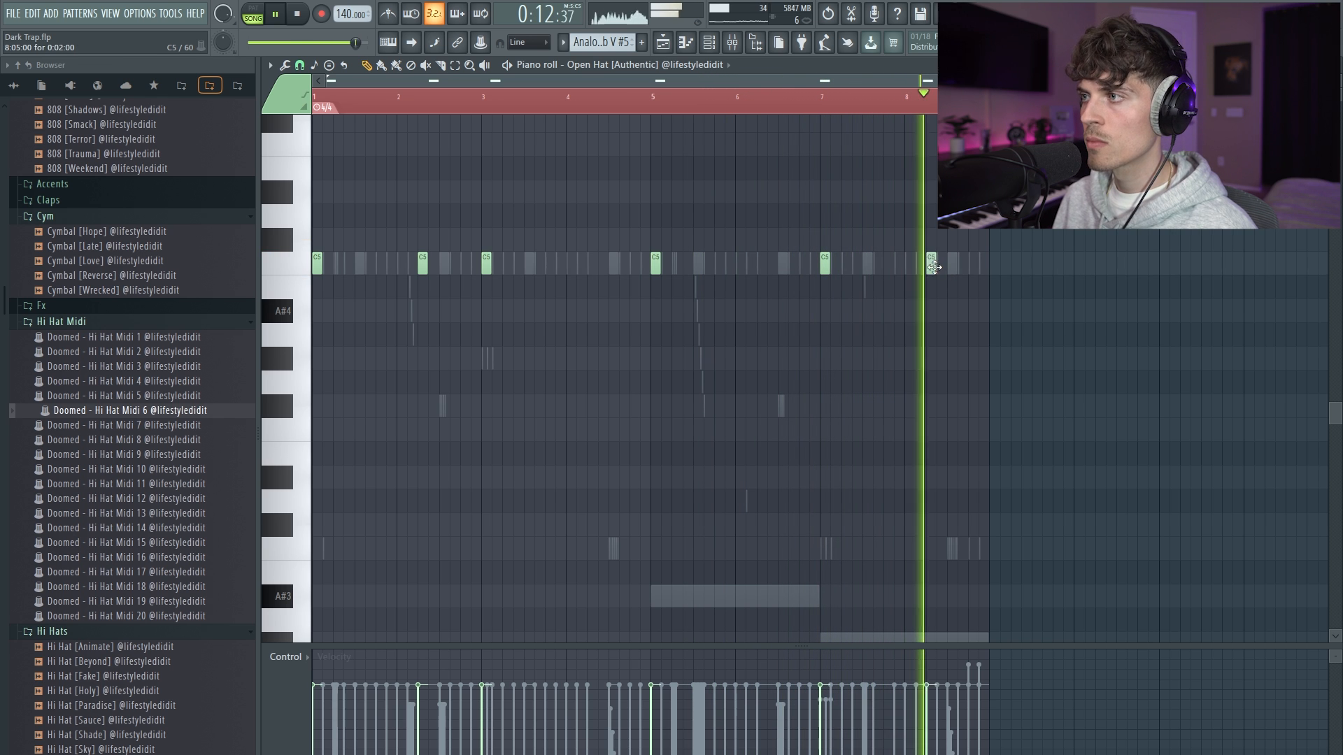
pyautogui.press('F6')
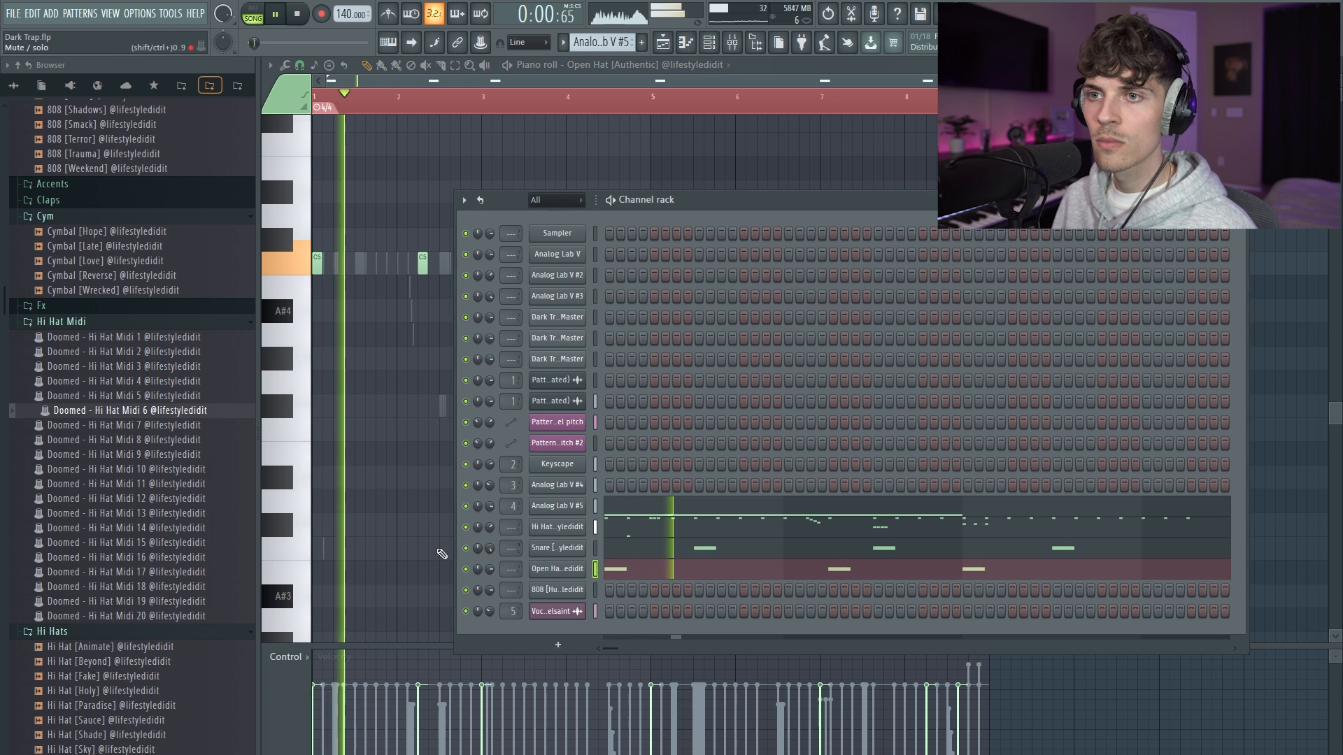
# Audition the kit's open hats and add Open Hat [Accent] as a new channel below the vocal.
pyautogui.scroll(-9, 123, 420)
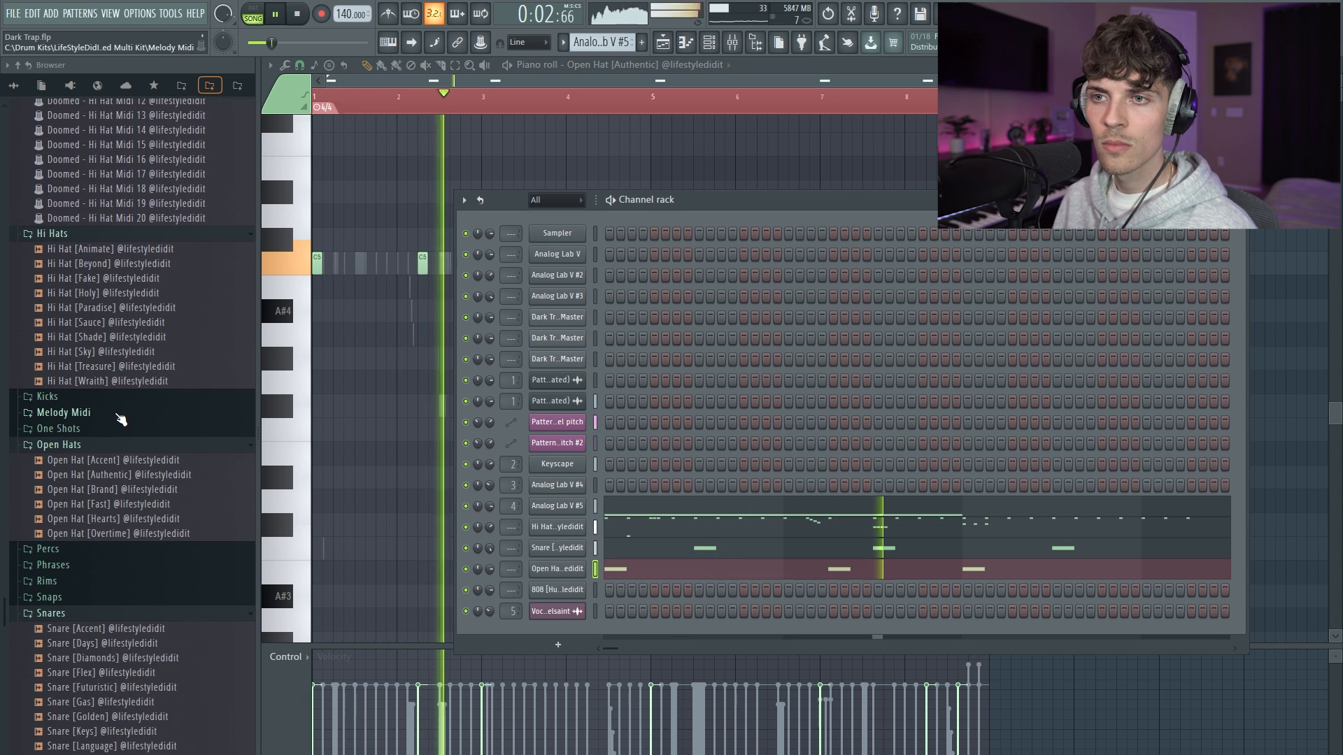
pyautogui.scroll(-4, 125, 378)
pyautogui.press('Up')
pyautogui.press('Up')
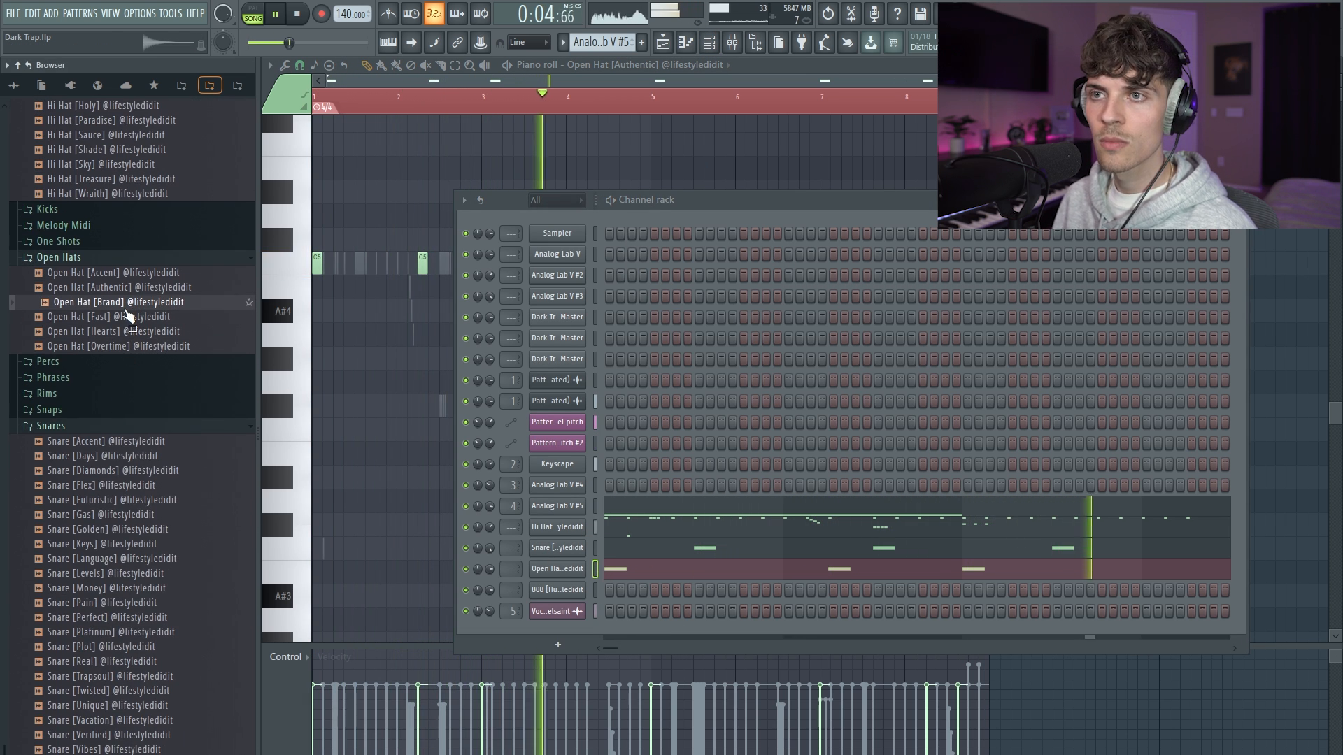
pyautogui.press('space')
pyautogui.click(128, 274)
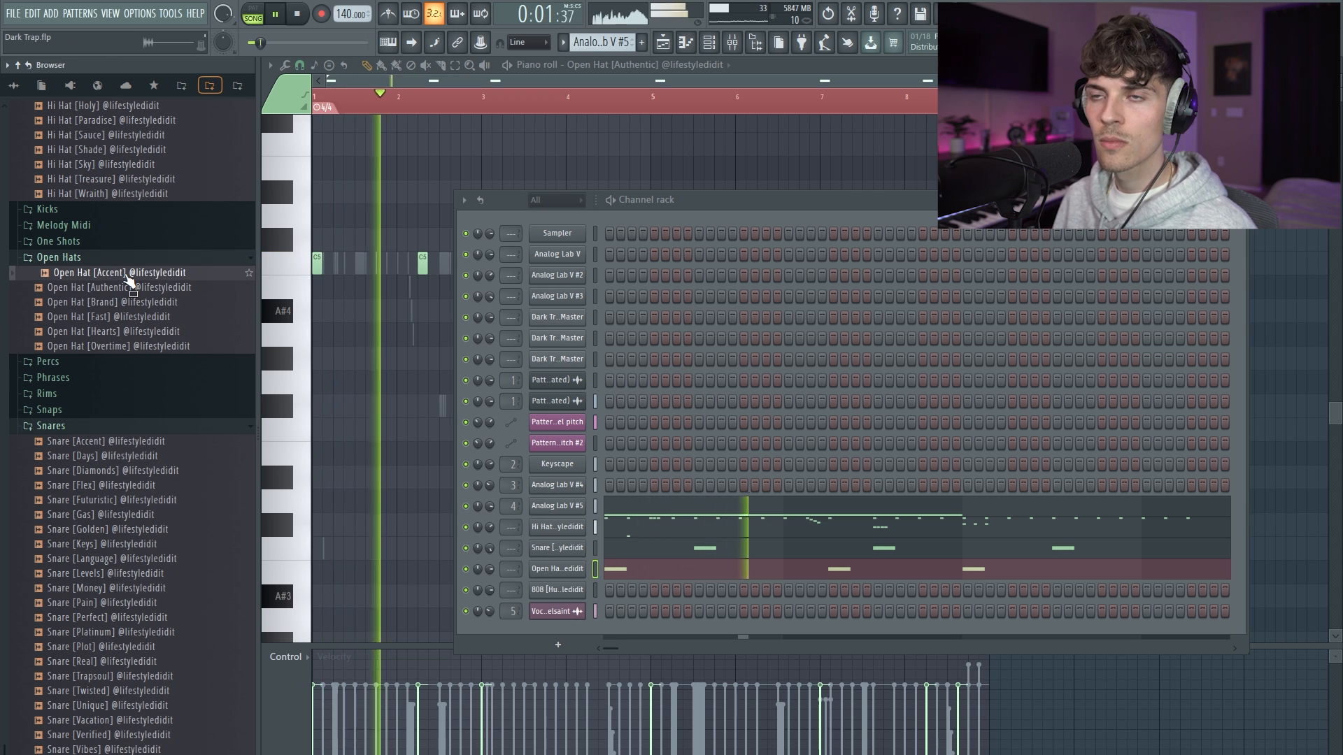
pyautogui.press('space')
pyautogui.moveTo(568, 631); pyautogui.dragTo(626, 623)
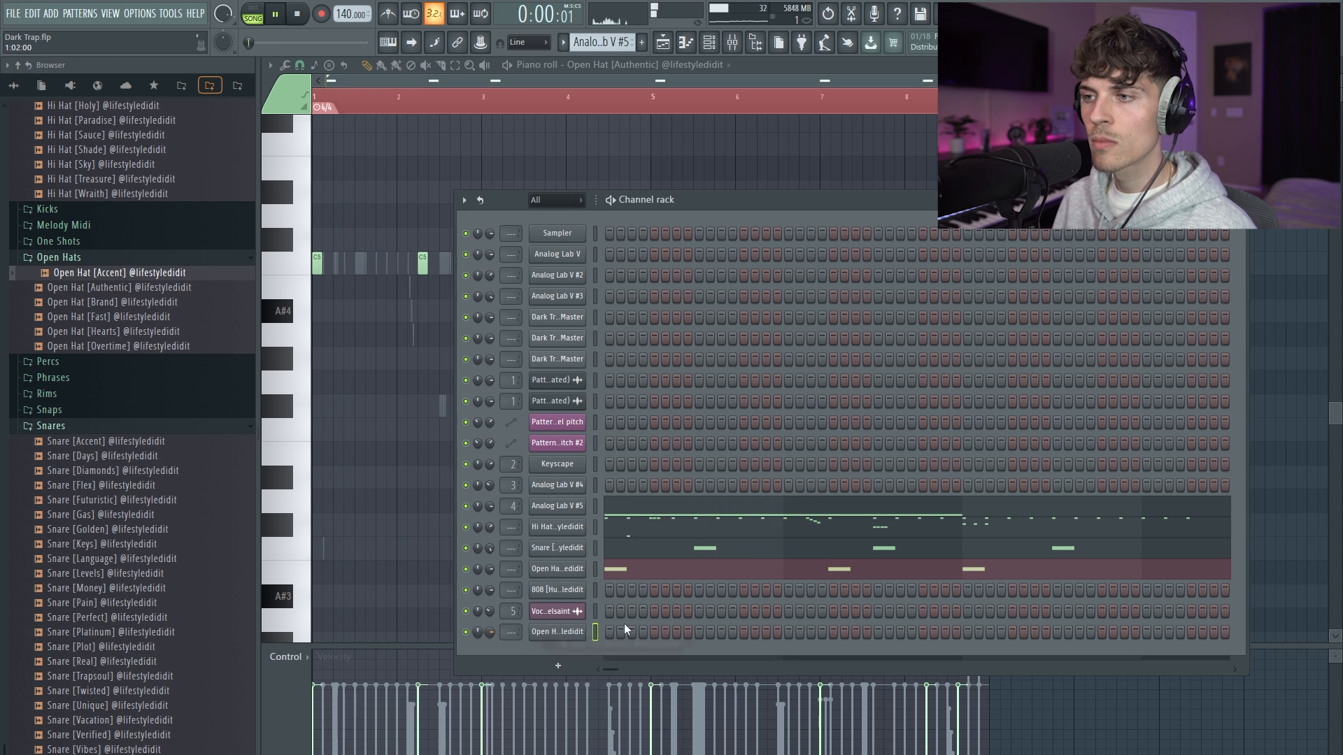
# Set the Open Hat [Accent] channel's time-stretching mode to Stretch and restart playback.
pyautogui.click(568, 632)
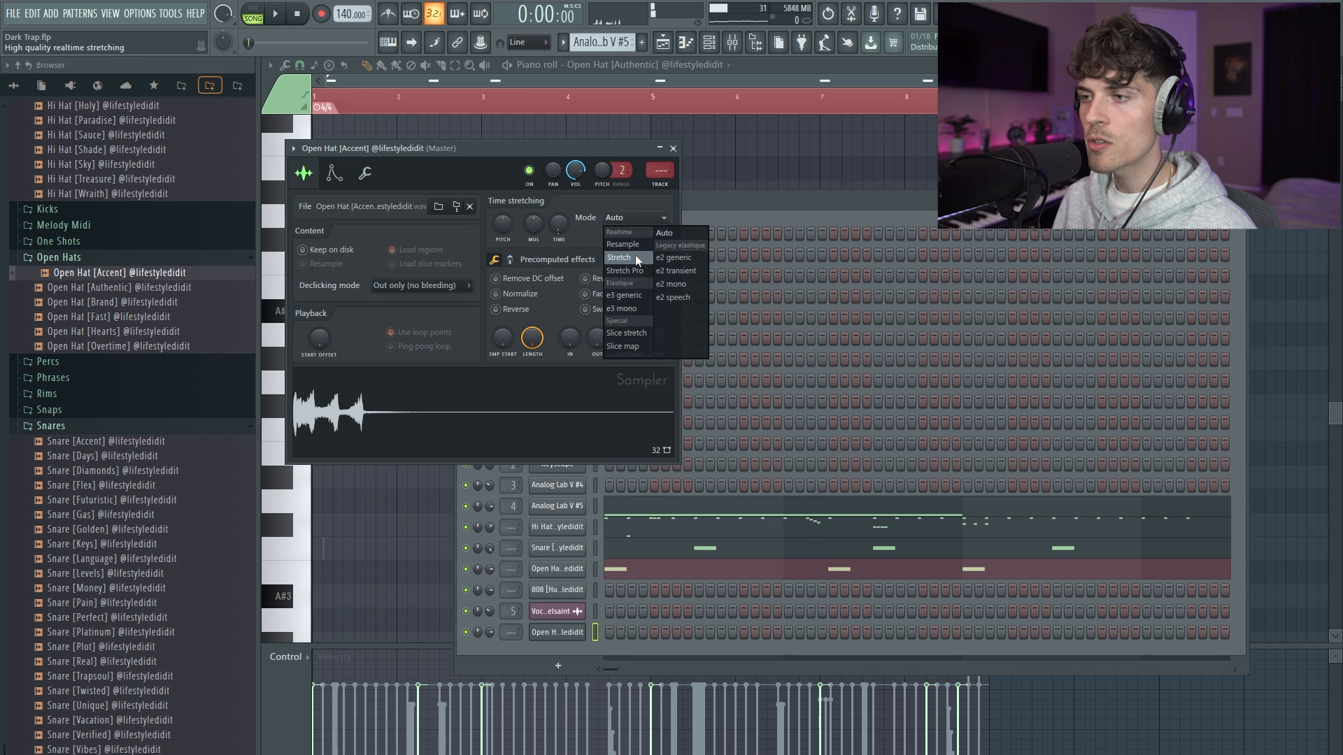
pyautogui.click(639, 647)
pyautogui.press('space')
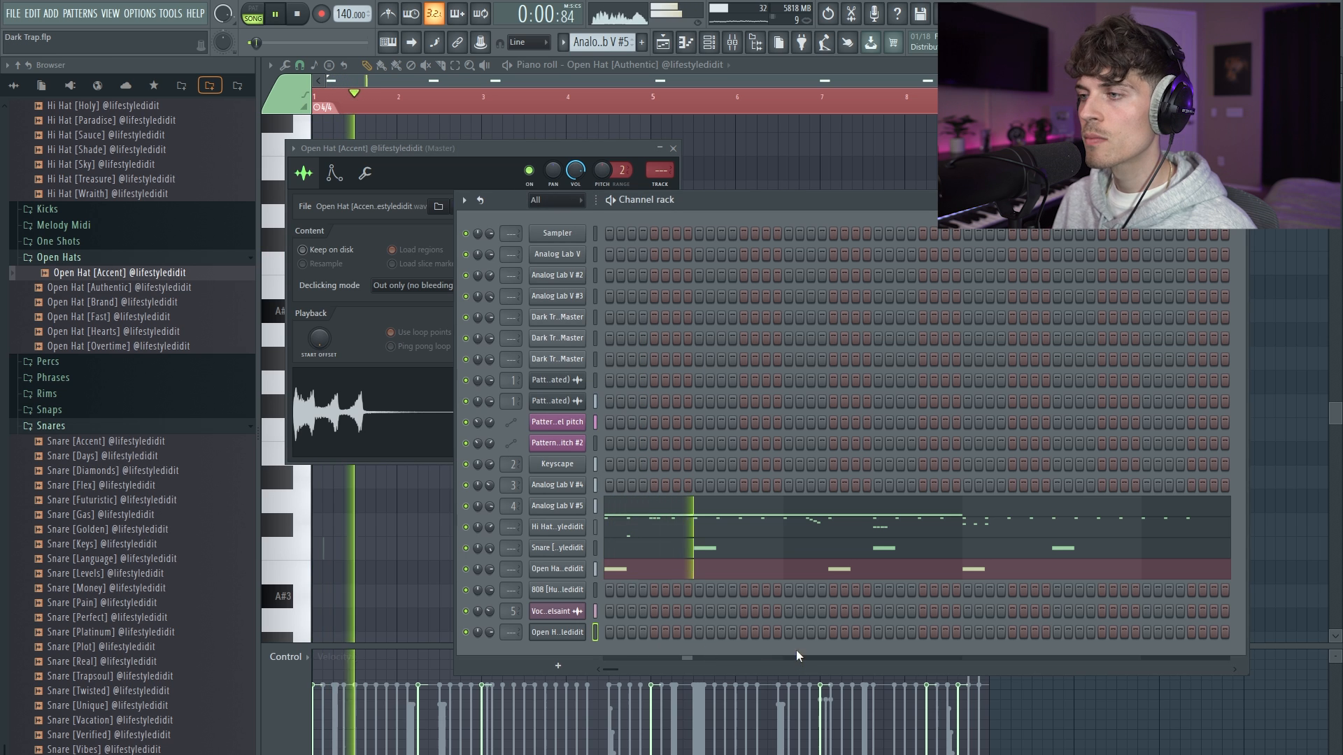
# Place an Open Hat [Accent] hit on step 29, and add Open Hat [Overtime] as a new channel with a hit on step 37.
pyautogui.click(924, 634)
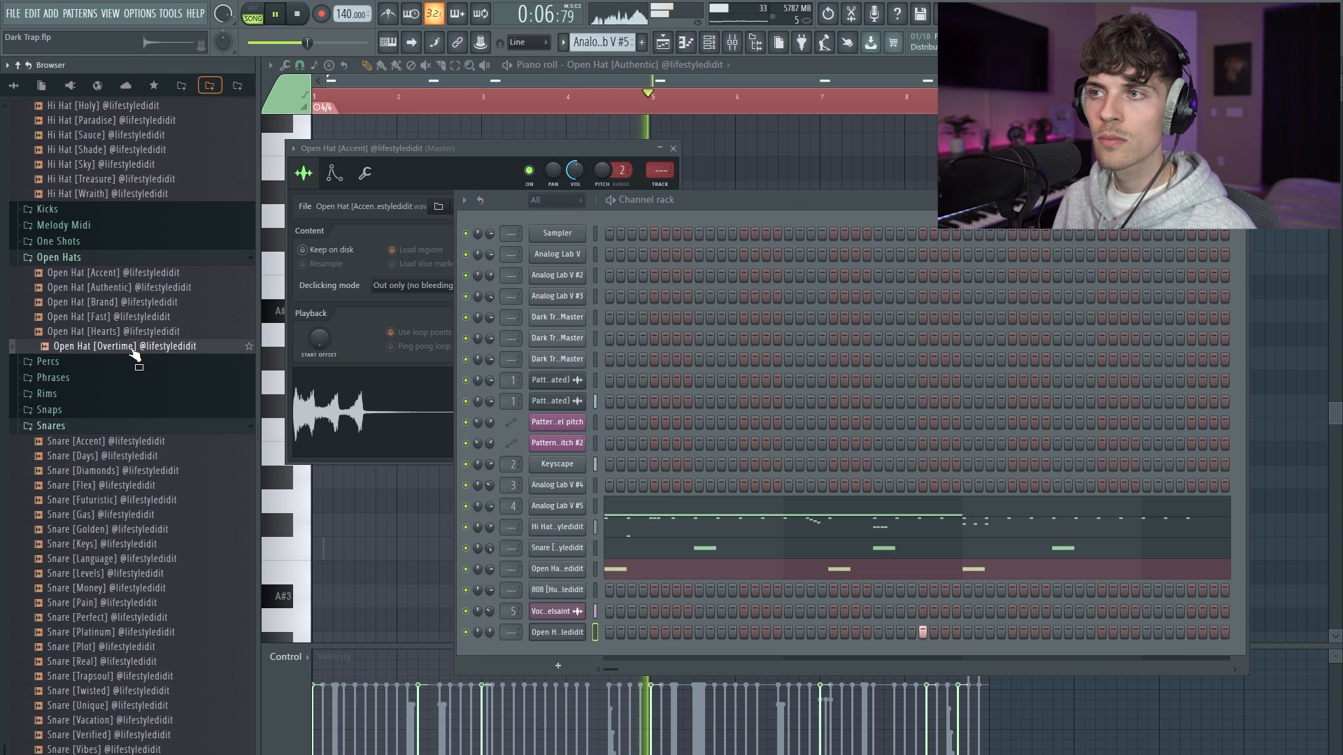
pyautogui.moveTo(551, 653); pyautogui.dragTo(482, 673)
pyautogui.click(653, 653)
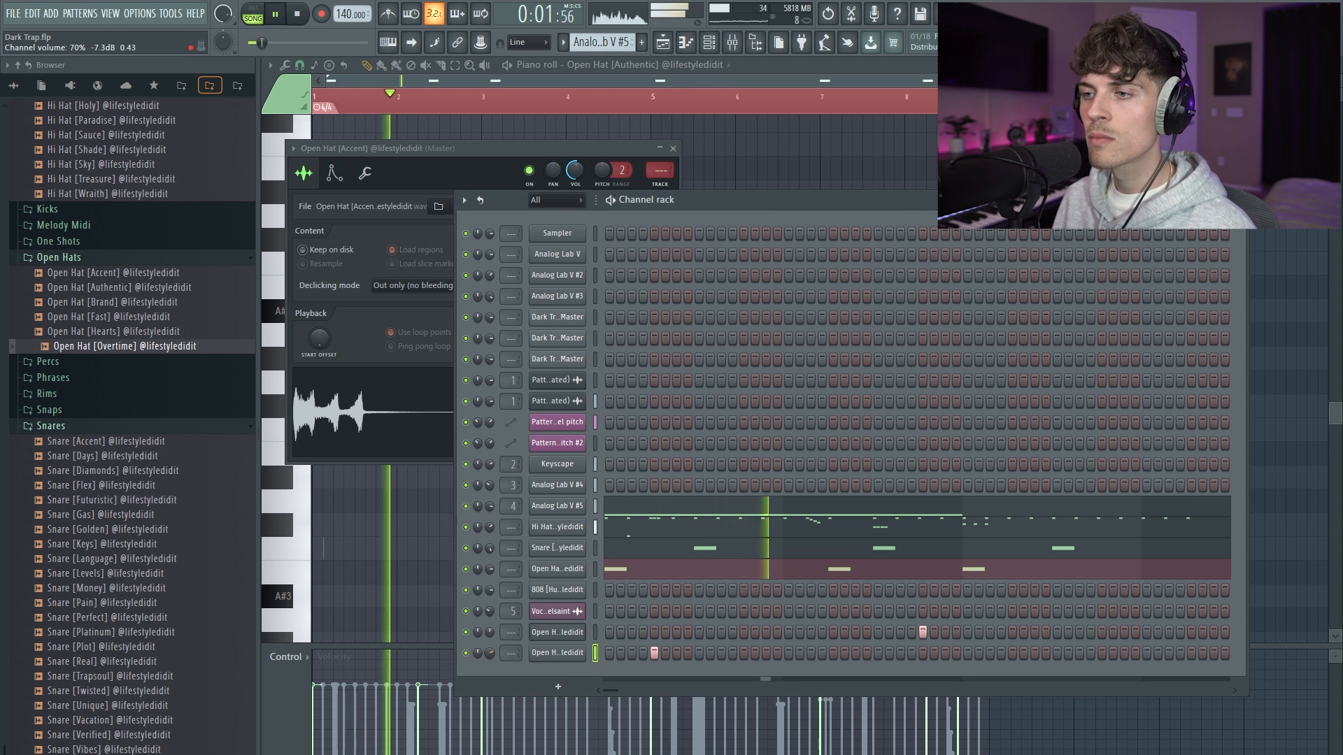
pyautogui.click(1014, 653)
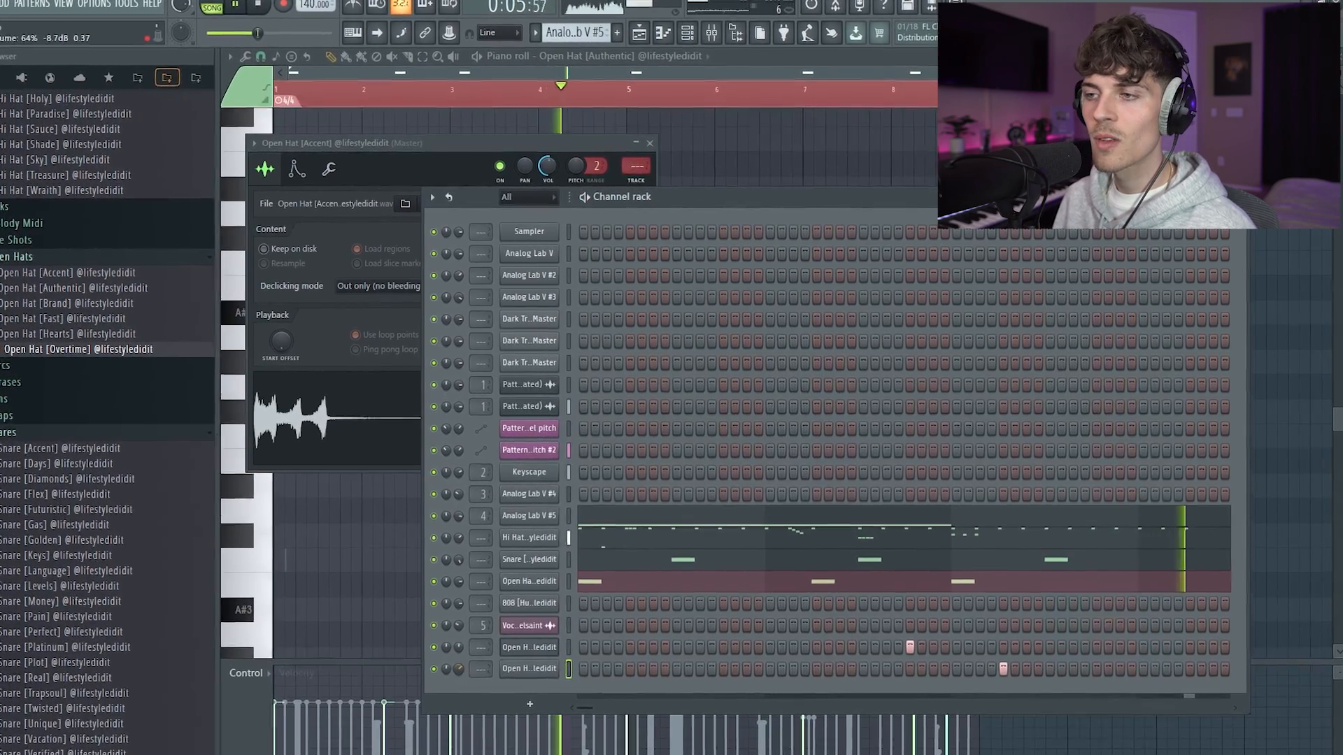
# Open the 808 channel's piano roll, set the scale highlighting root note to C, and place a C5 note at the start of bar 1.
pyautogui.rightClick(552, 603)
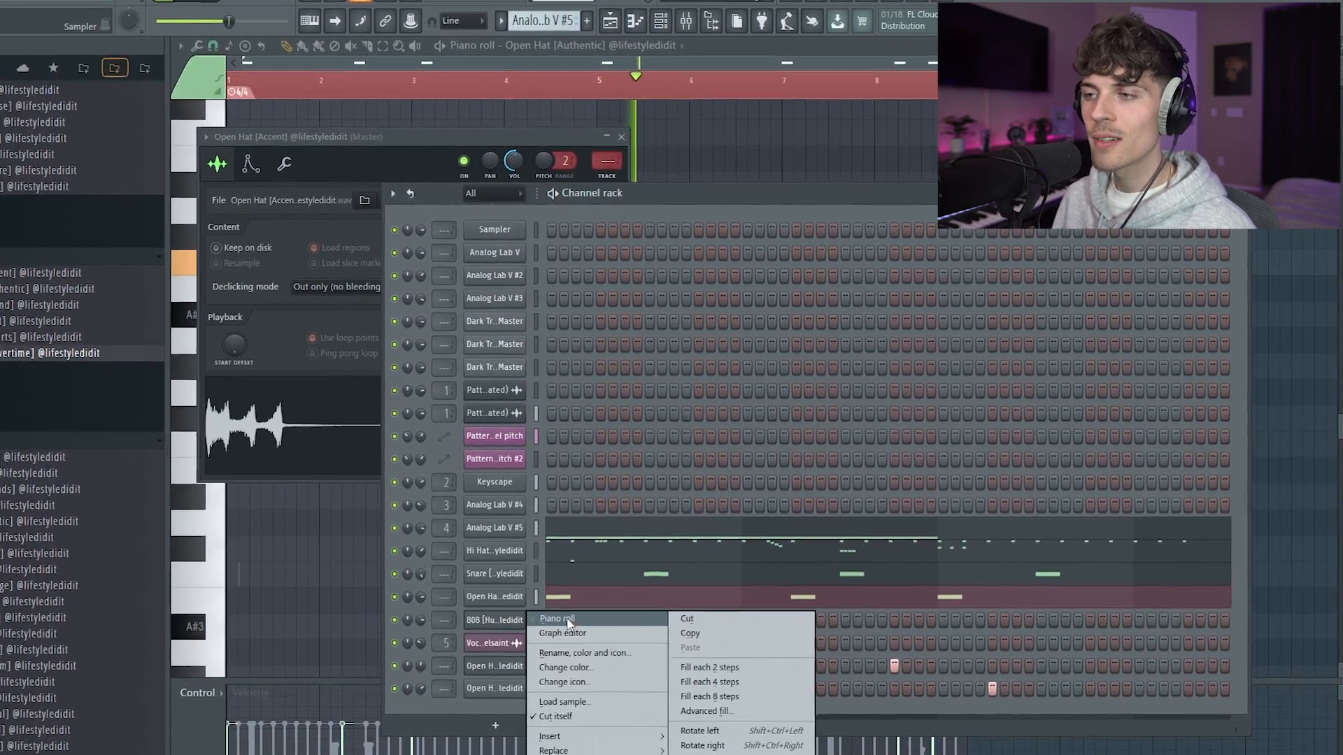
pyautogui.click(568, 619)
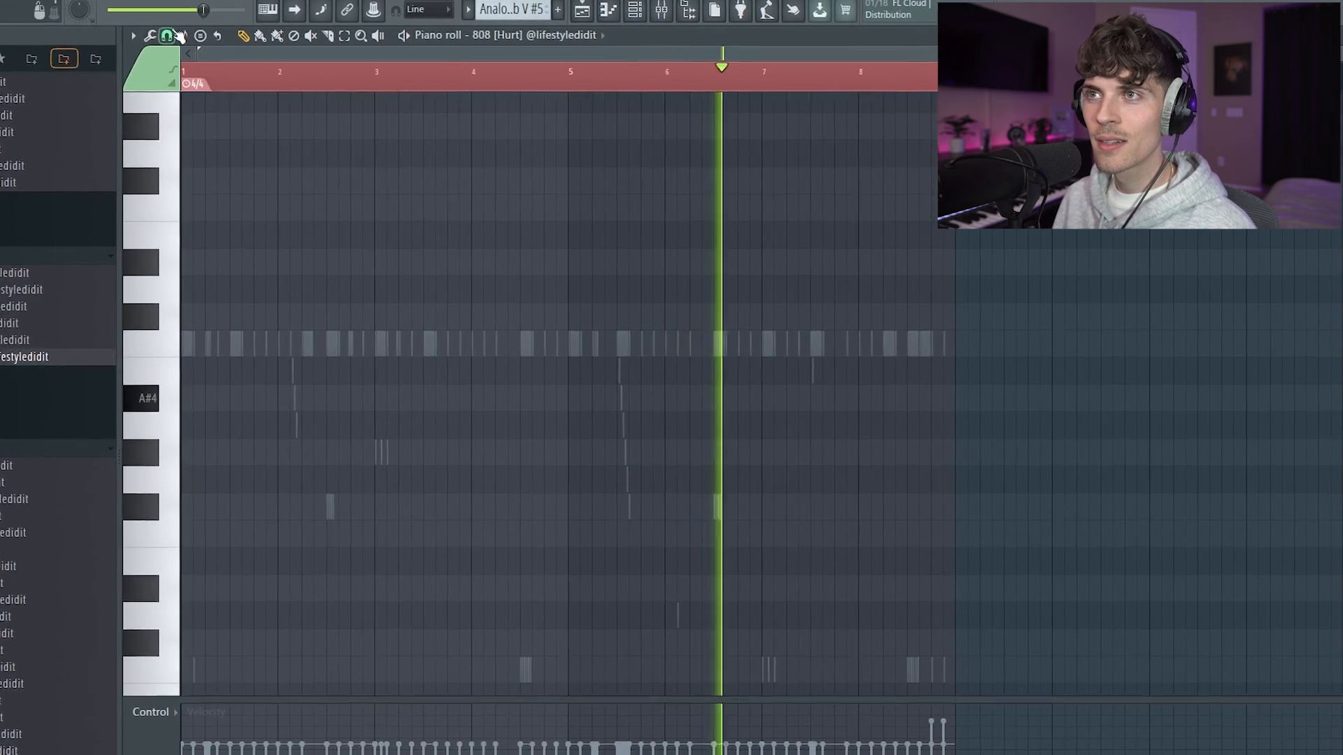
pyautogui.click(179, 36)
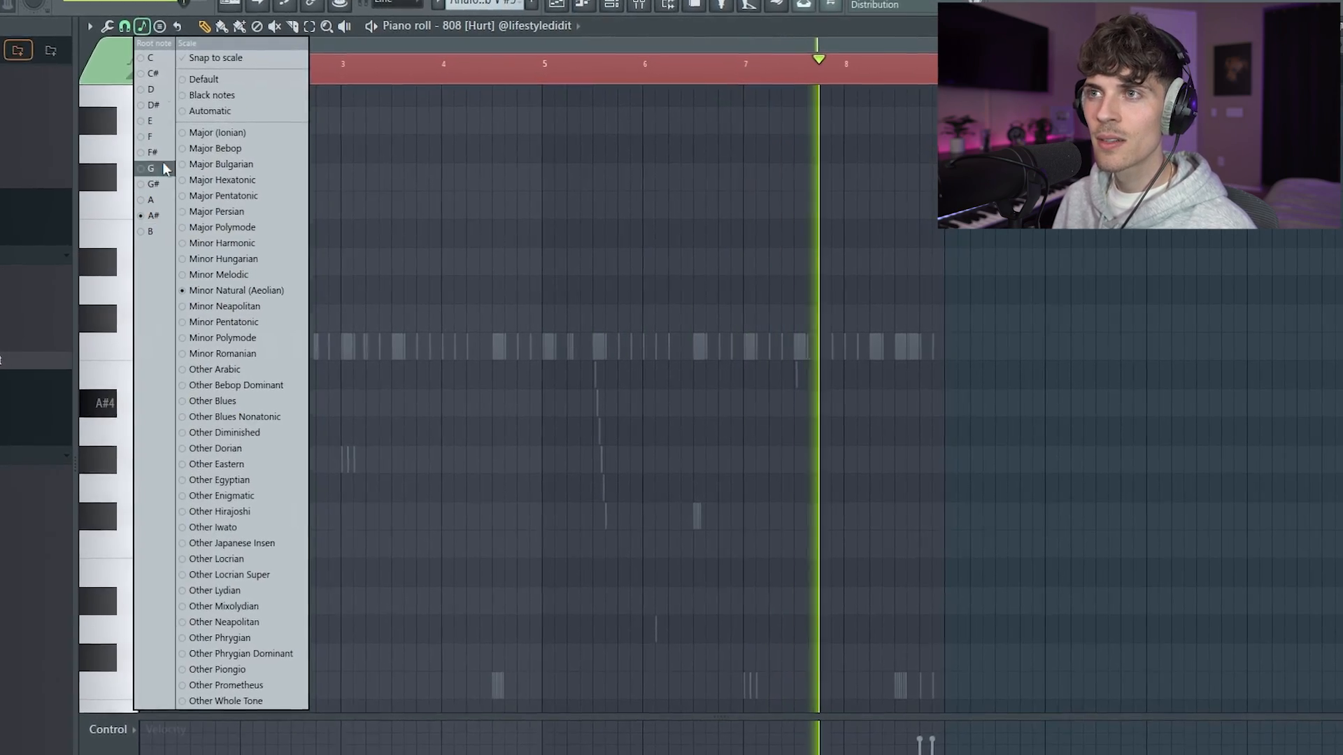
pyautogui.click(160, 61)
pyautogui.click(550, 312)
pyautogui.click(122, 351)
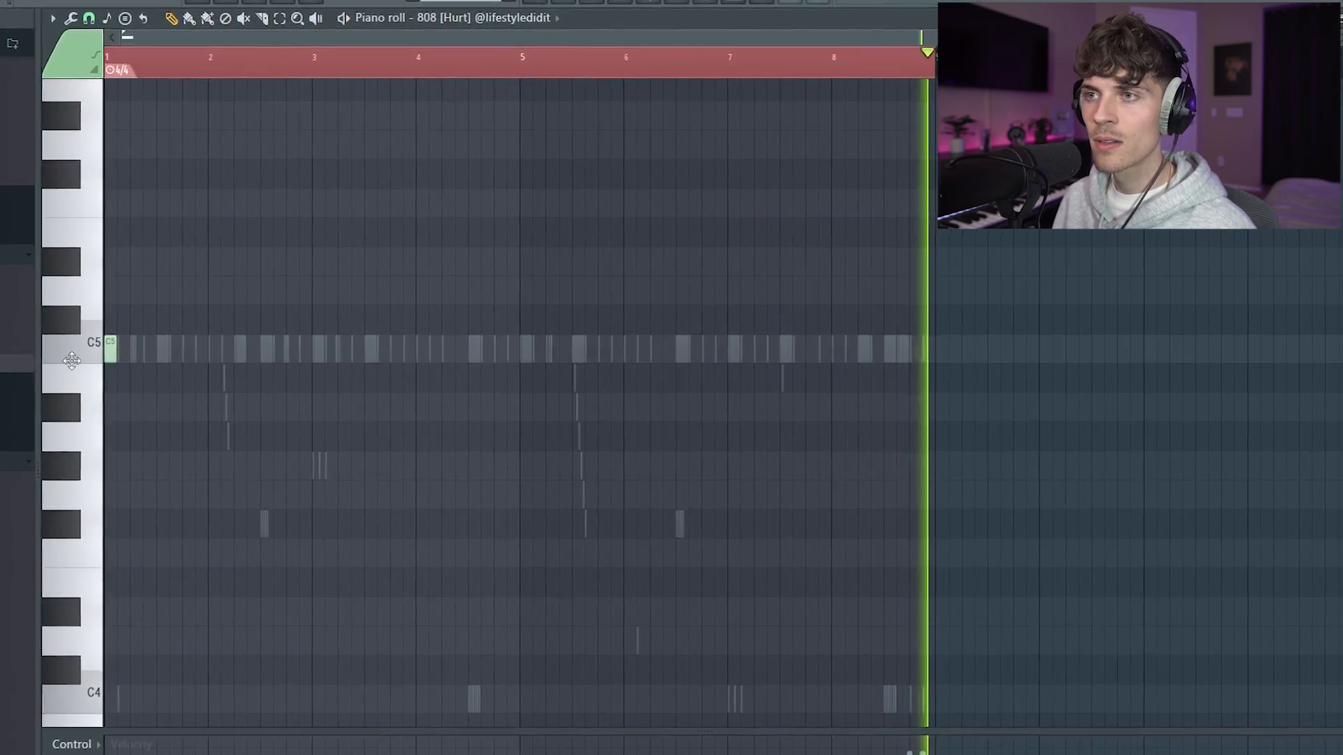
# Transpose the first 808 note up an octave to C6 and lengthen it to one beat.
pyautogui.press('space')
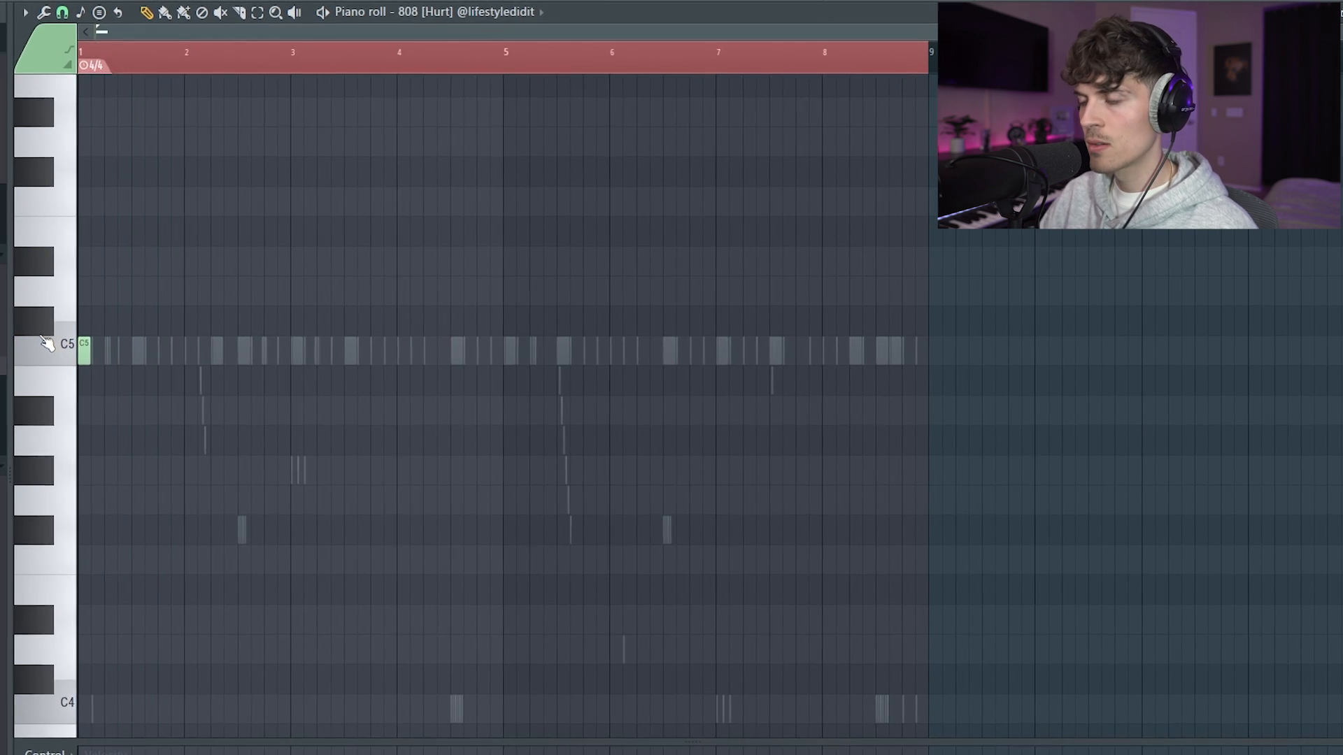
pyautogui.hotkey('ctrl', 'Up')
pyautogui.press('space')
pyautogui.scroll(2, 173, 429)
pyautogui.press('space')
pyautogui.press('space')
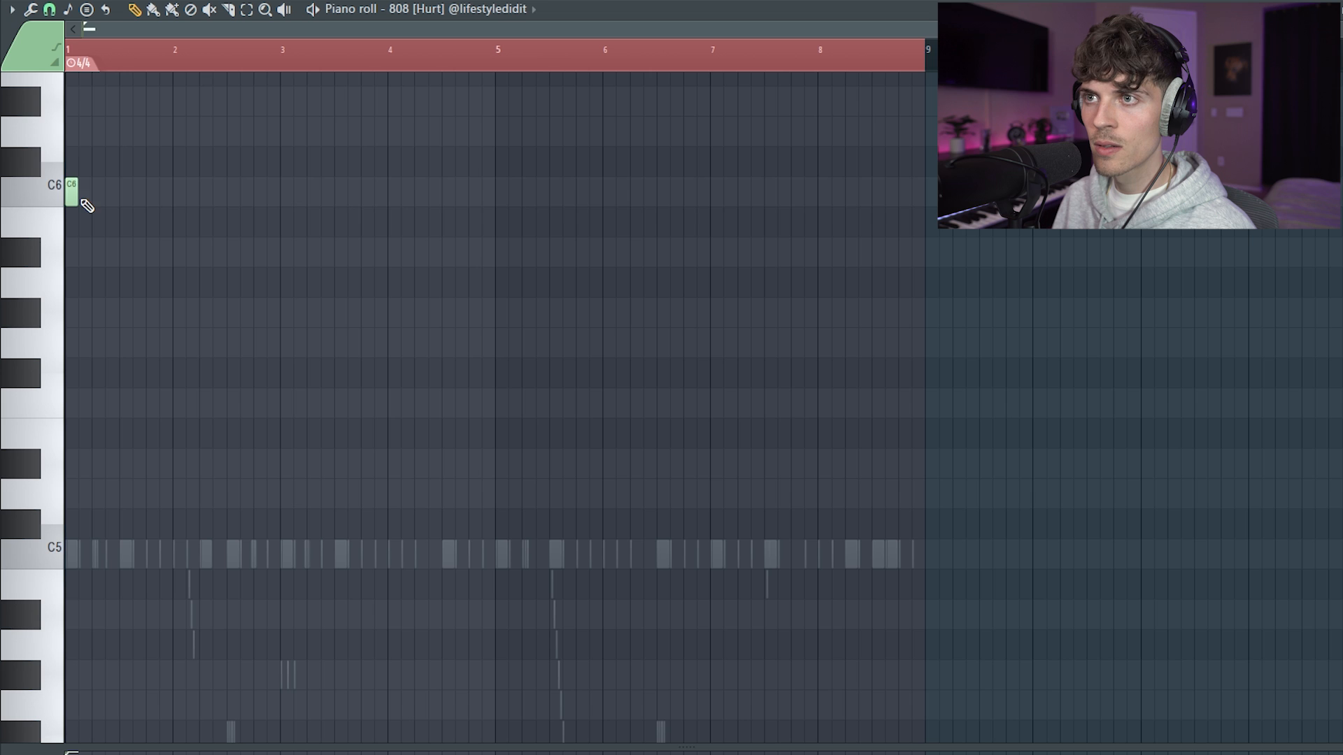
pyautogui.moveTo(77, 195); pyautogui.dragTo(90, 198)
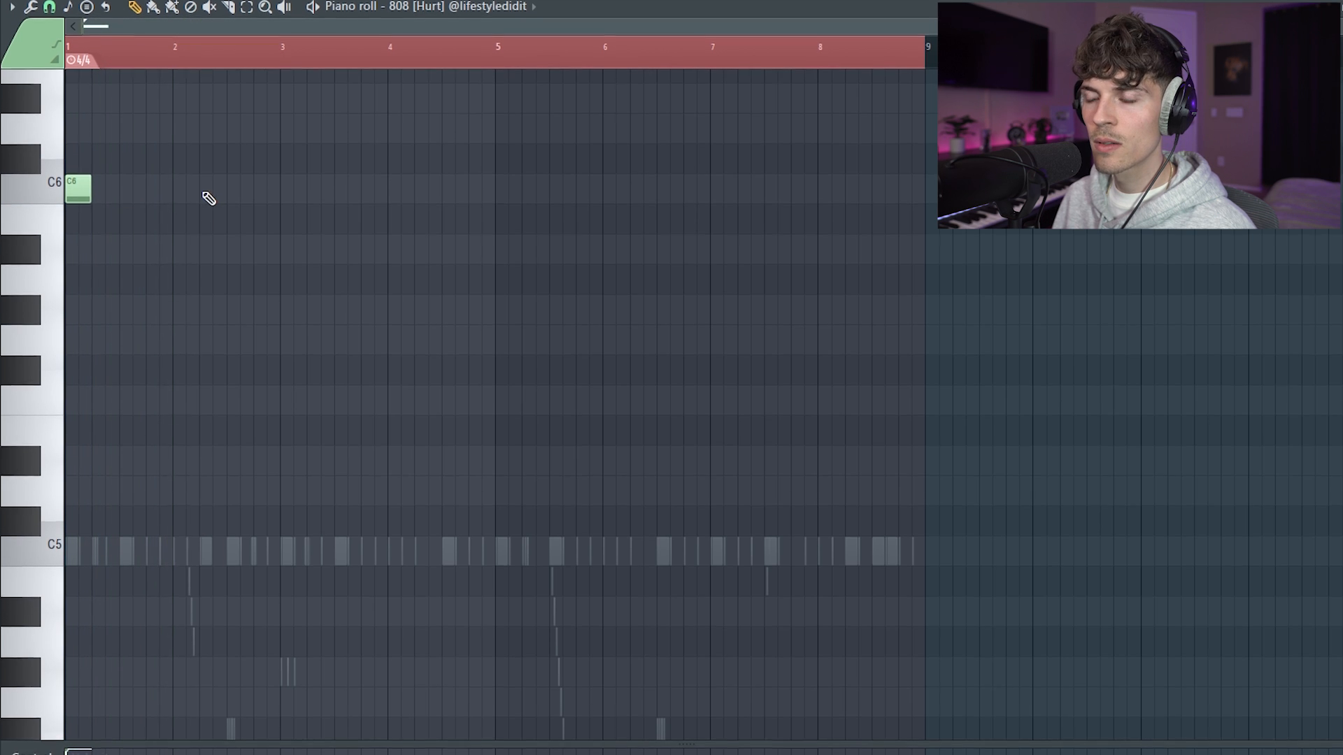
# Add C6 808 notes on beat 2 and the second half of bar 2, the start of bar 3, and beat 2 of bar 4.
pyautogui.click(210, 168)
pyautogui.click(251, 167)
pyautogui.click(289, 168)
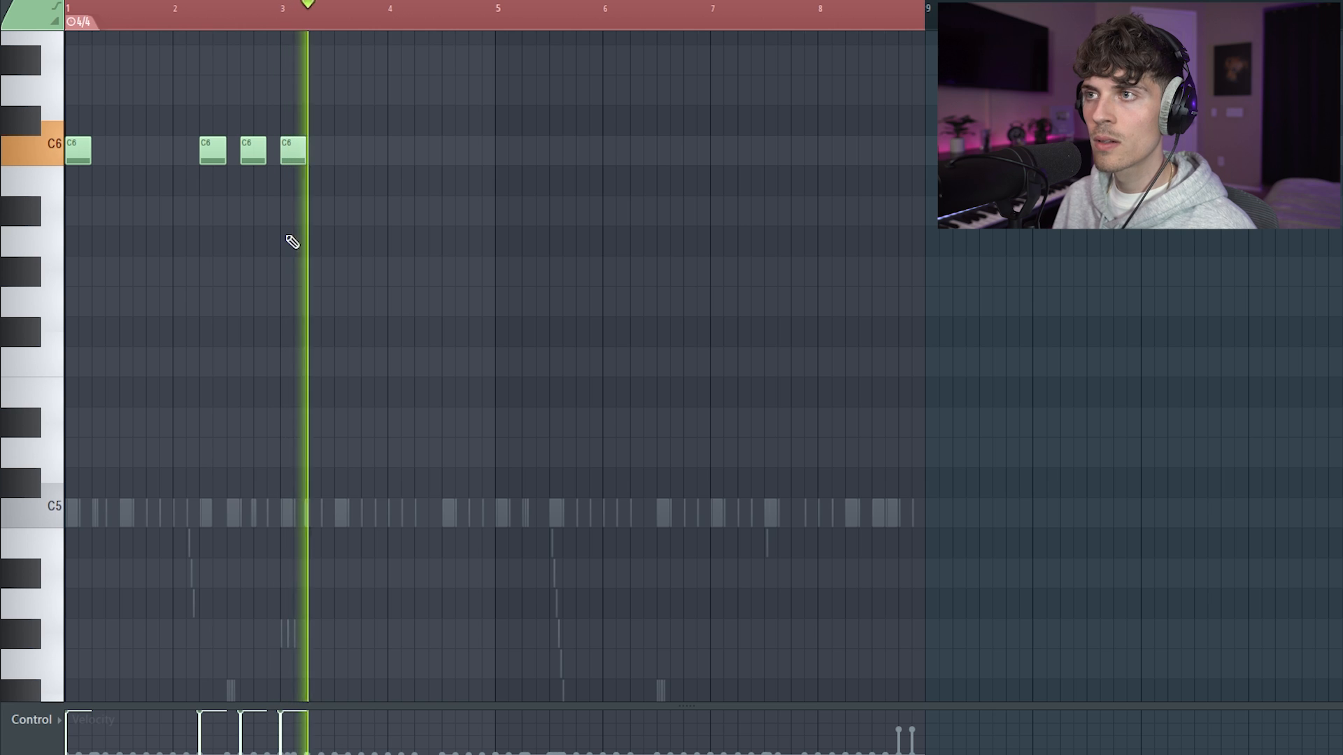
pyautogui.click(425, 151)
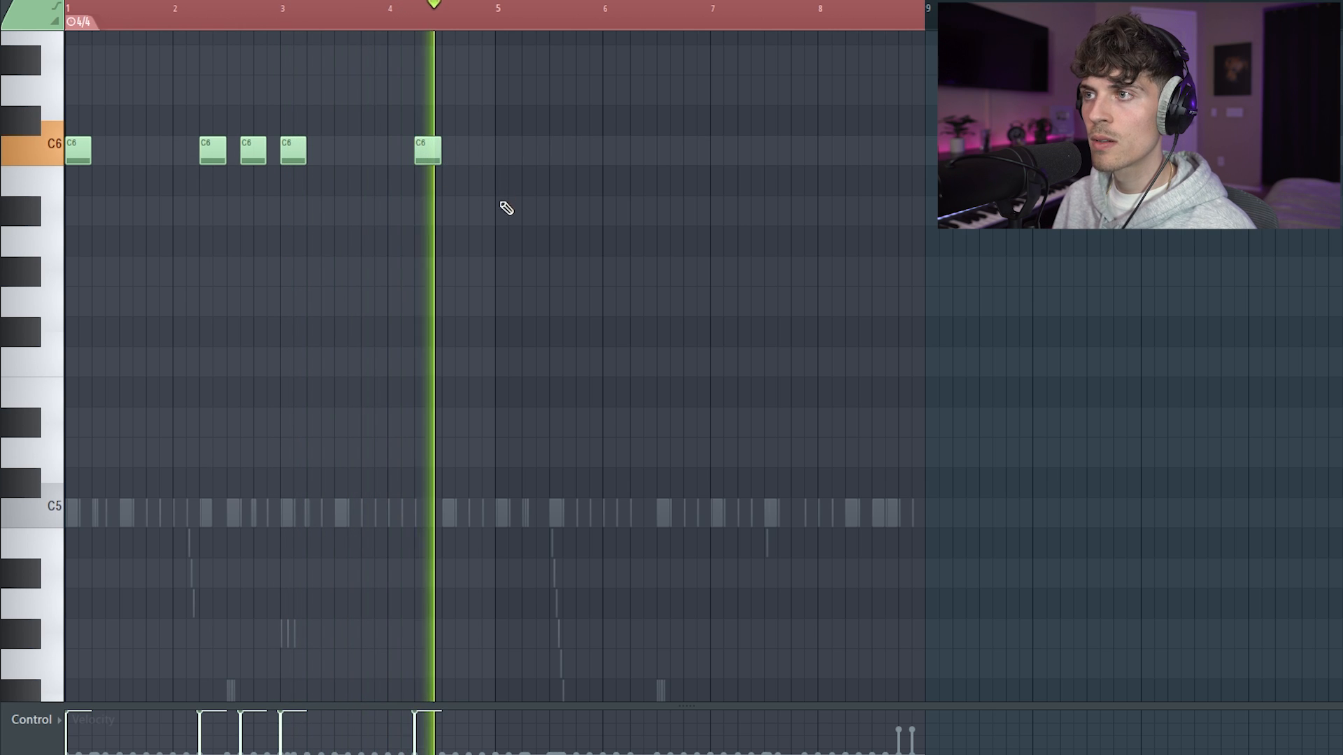
# Add A#5 808 notes at the start of bar 5 and beat 2 of bar 6, and G#5 notes at bar 7 and beat 2 of bar 8.
pyautogui.click(505, 210)
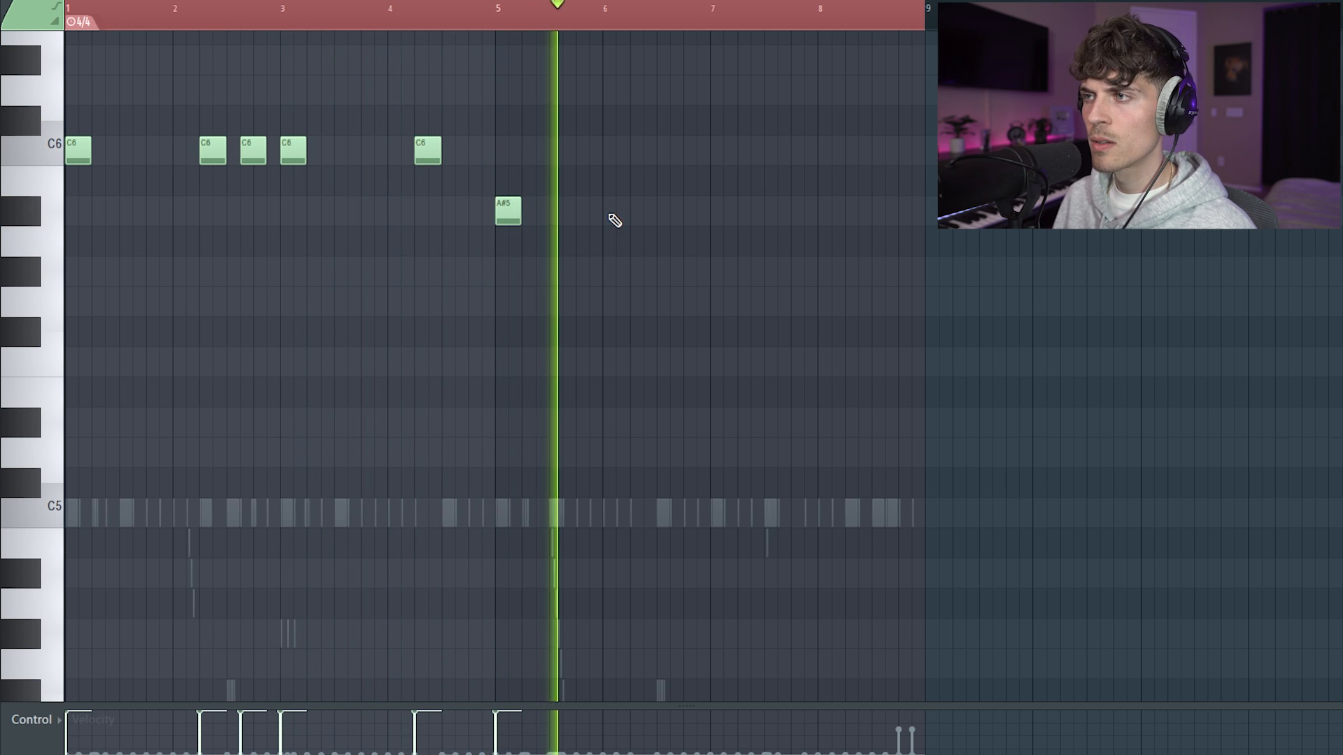
pyautogui.click(639, 210)
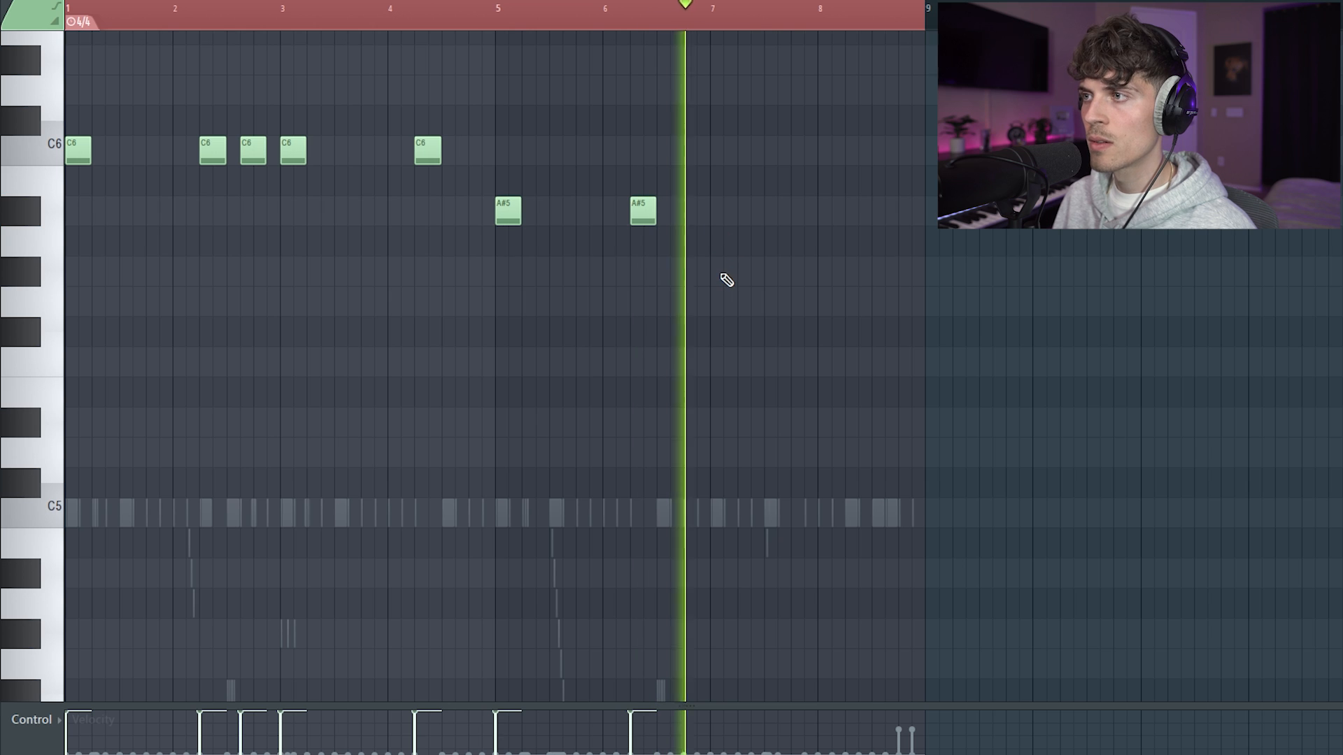
pyautogui.click(721, 271)
pyautogui.click(856, 282)
# Transpose the whole 808 pattern down an octave, but raise the two G# notes in bars 7 and 8 back to G#5.
pyautogui.hotkey('ctrl', 'Down')
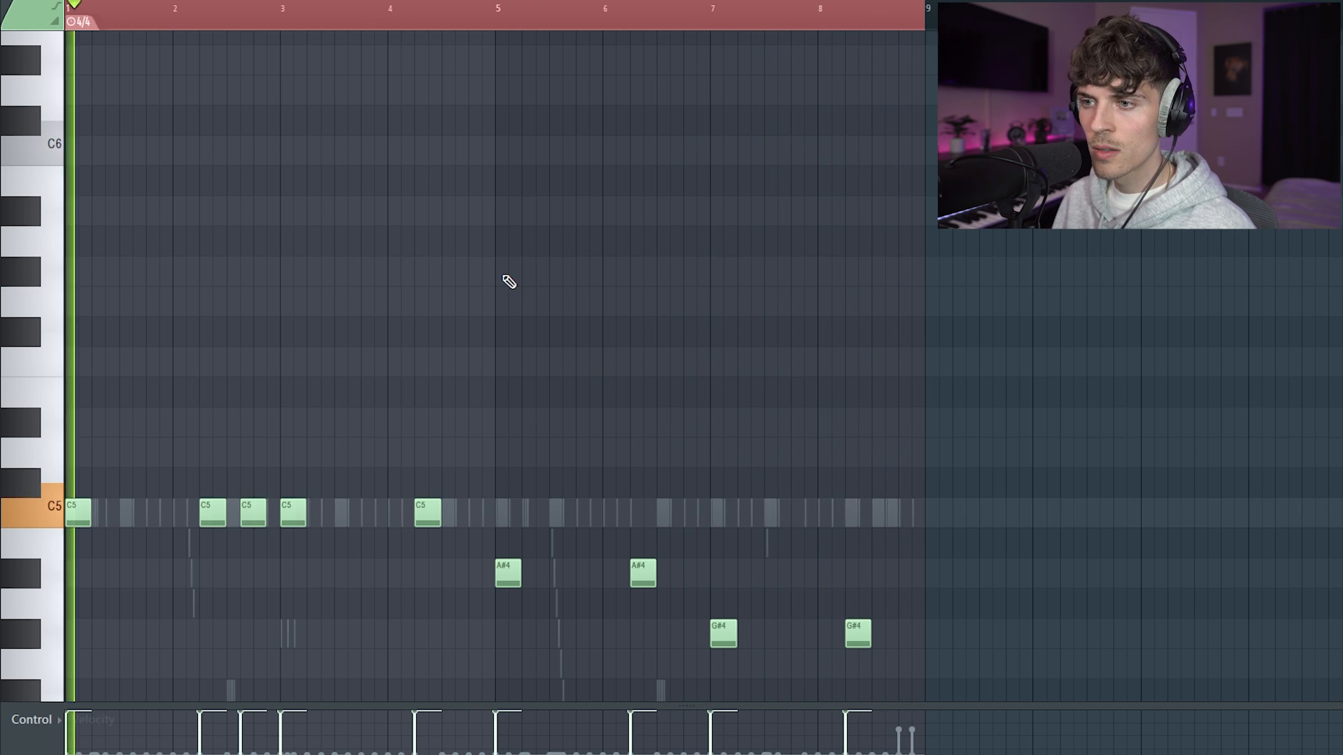
pyautogui.scroll(-2, 504, 252)
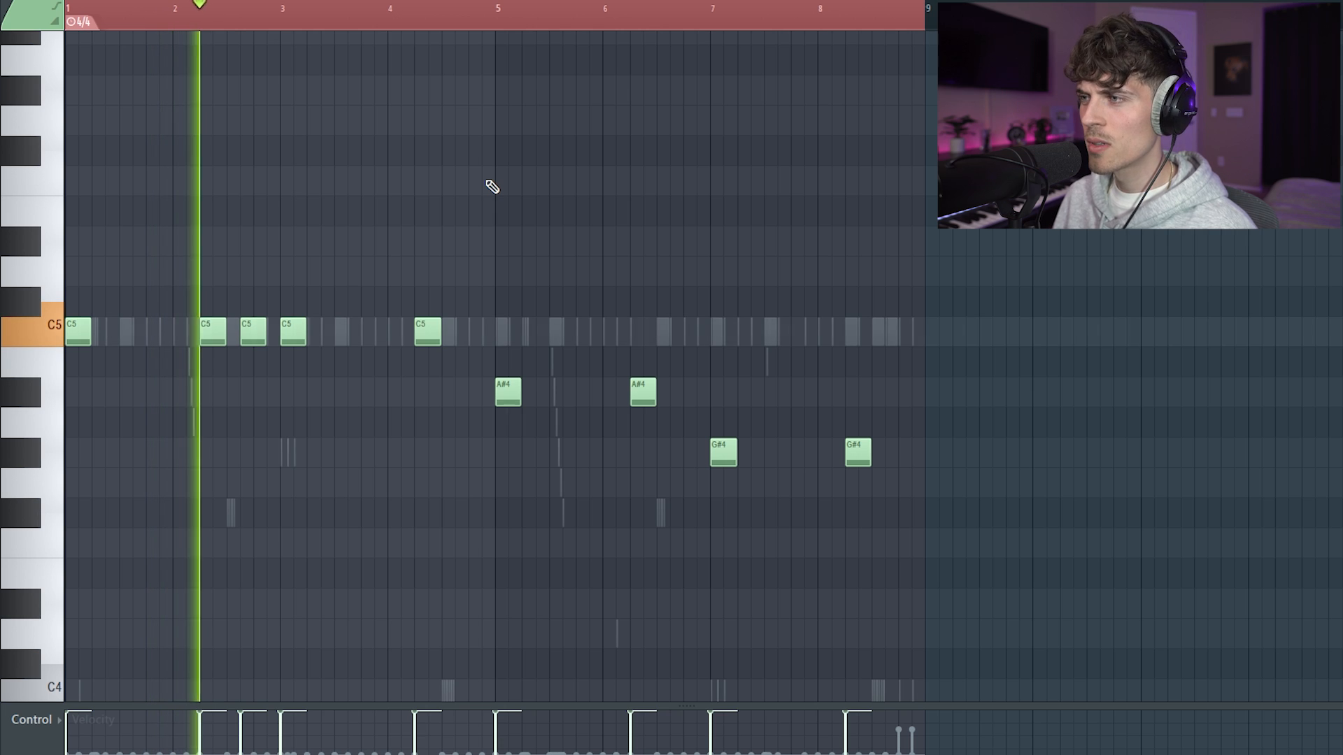
pyautogui.moveTo(711, 408); pyautogui.dragTo(987, 553)
pyautogui.hotkey('ctrl', 'Up')
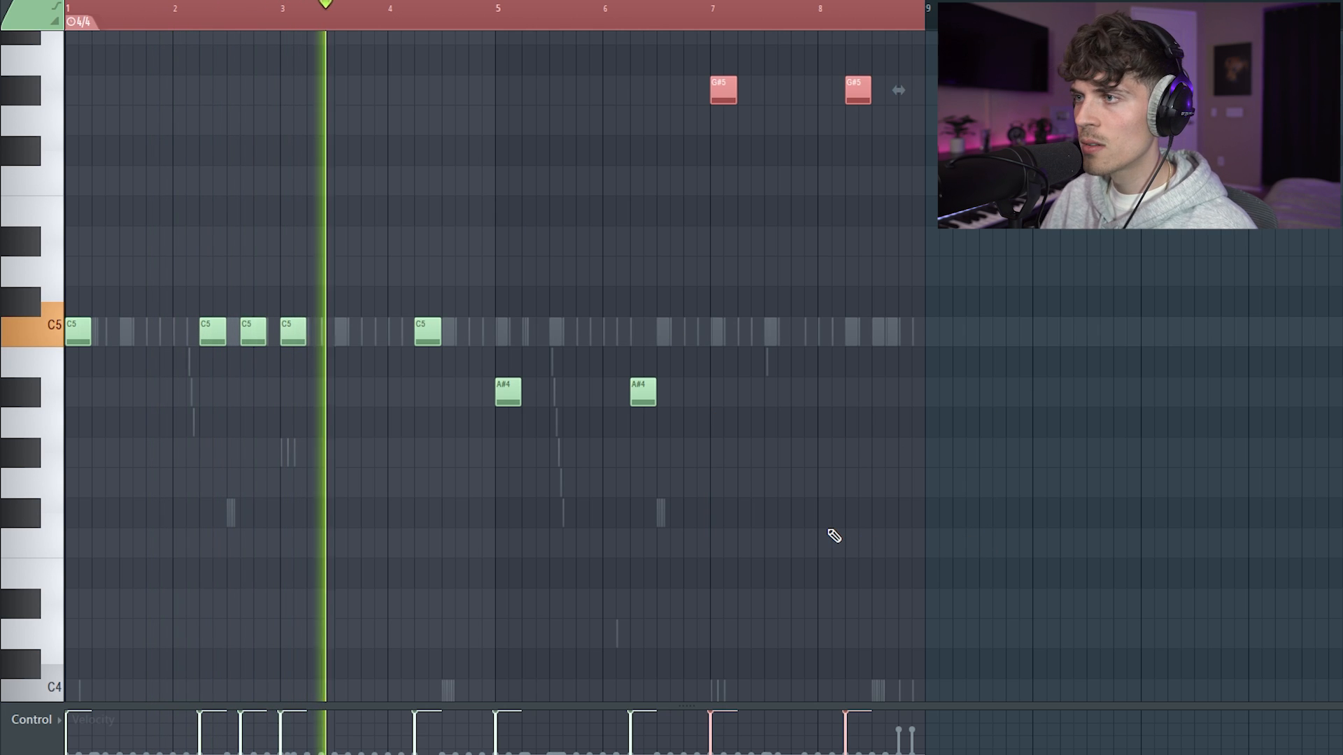
pyautogui.keyDown('ctrl'); pyautogui.click(713, 270); pyautogui.keyUp('ctrl')
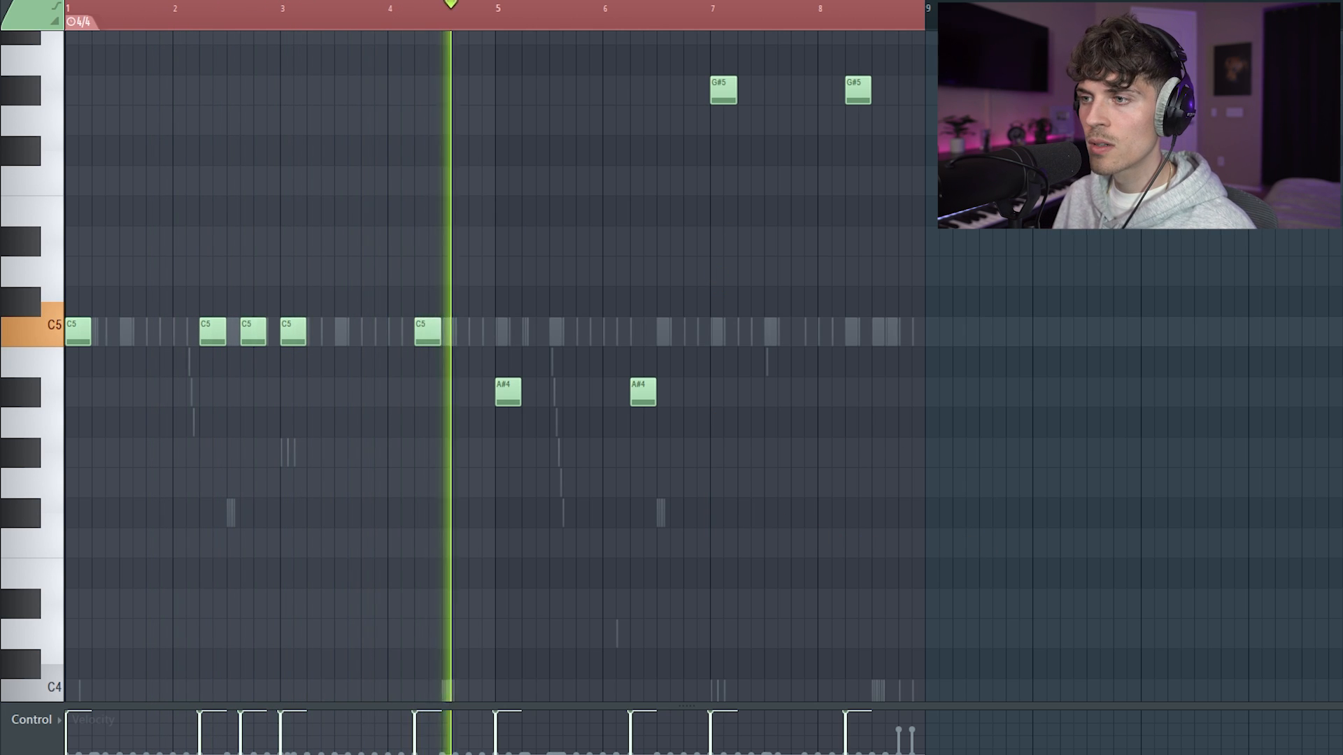
# Add a C5 808 note late in bar 1 and delete the C5 note in bar 4.
pyautogui.press('F6')
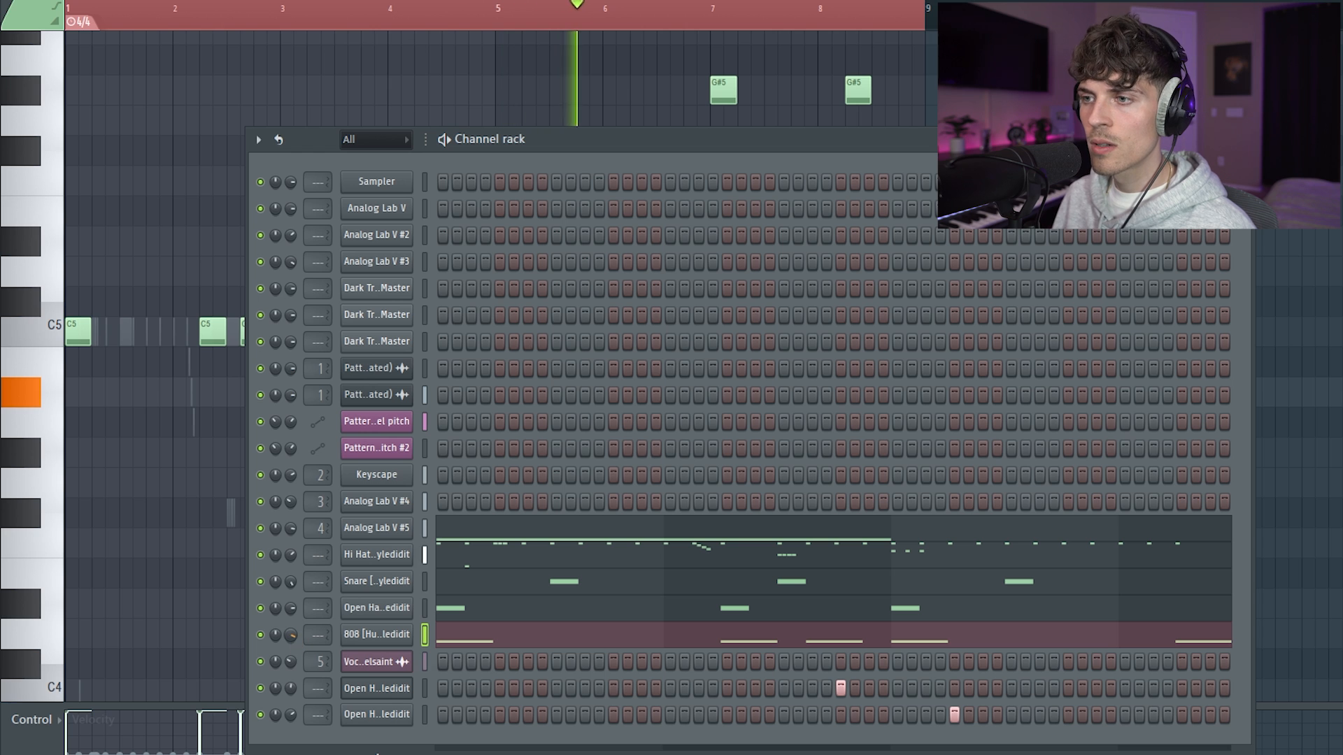
pyautogui.press('F6')
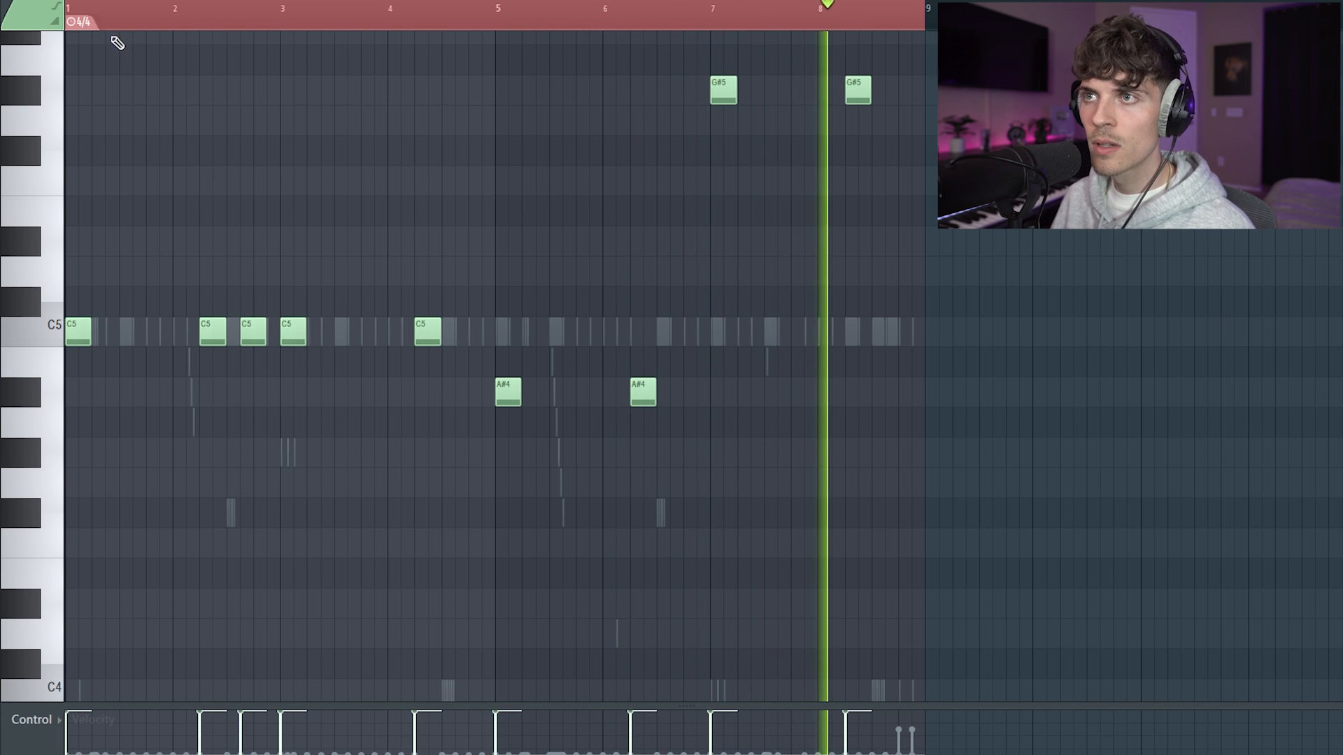
pyautogui.scroll(2, 128, 23)
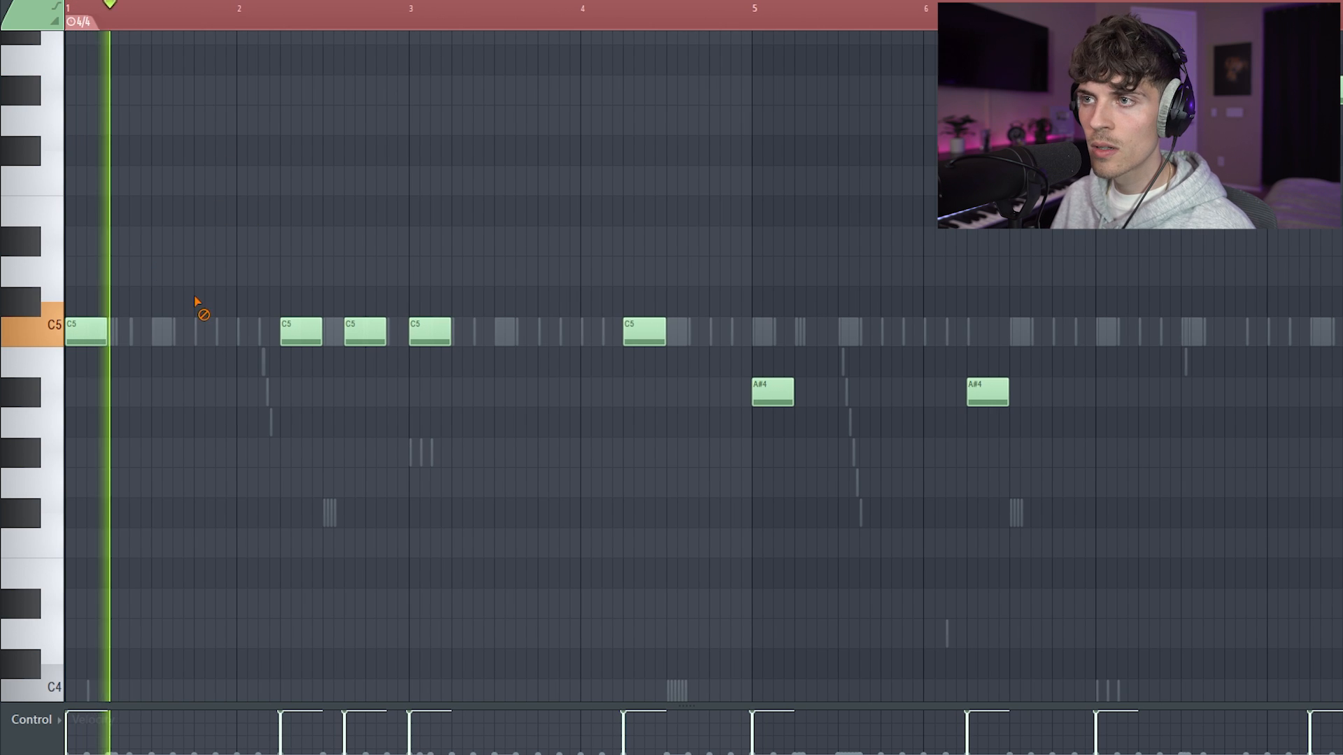
pyautogui.click(223, 330)
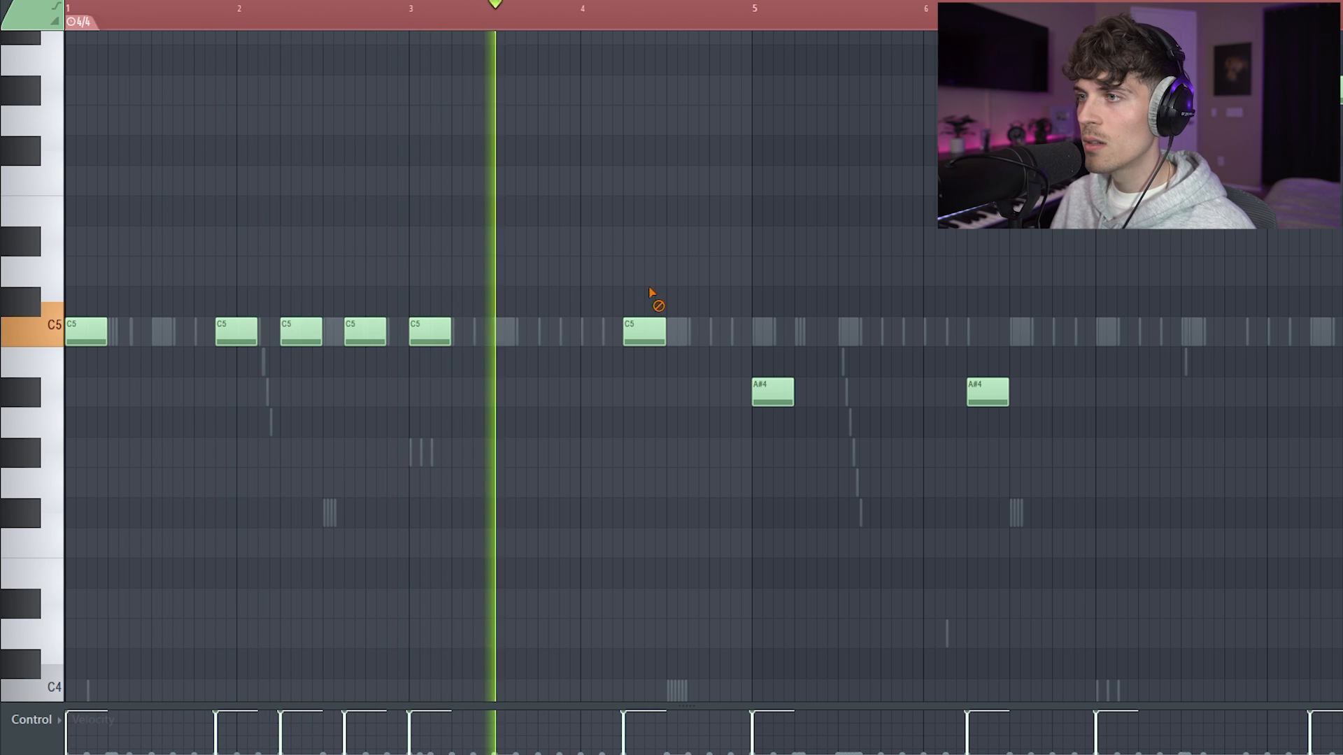
pyautogui.rightClick(657, 331)
# Add an A#4 808 note late in bar 6 and a G#5 note late in bar 8.
pyautogui.scroll(-2, 649, 18)
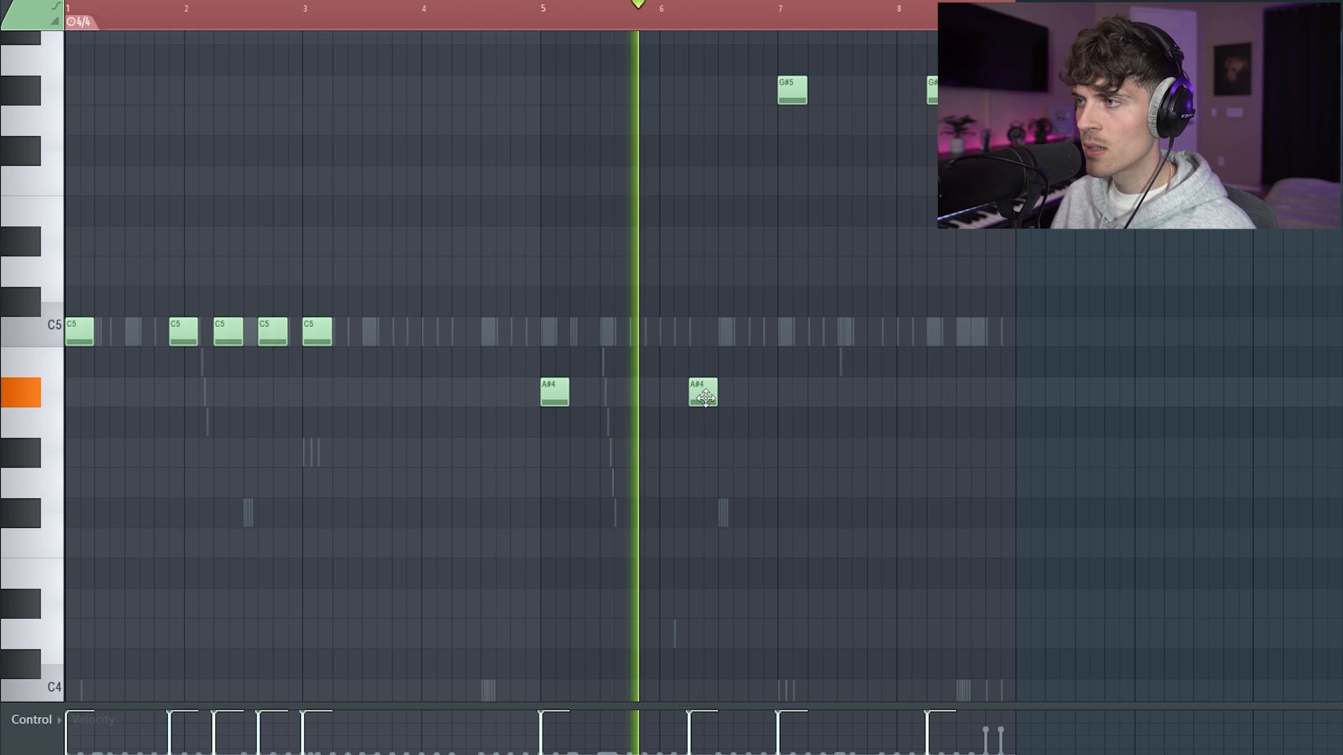
pyautogui.click(744, 394)
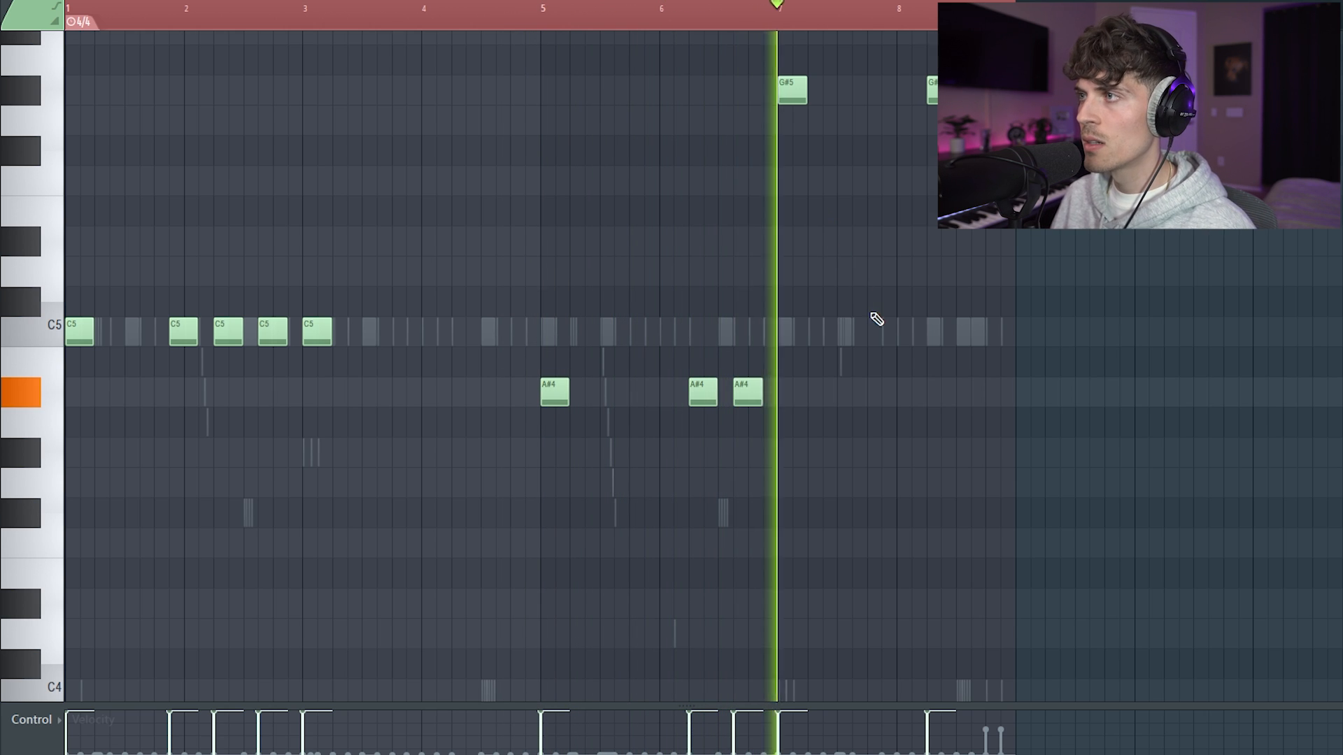
pyautogui.scroll(3, 941, 378)
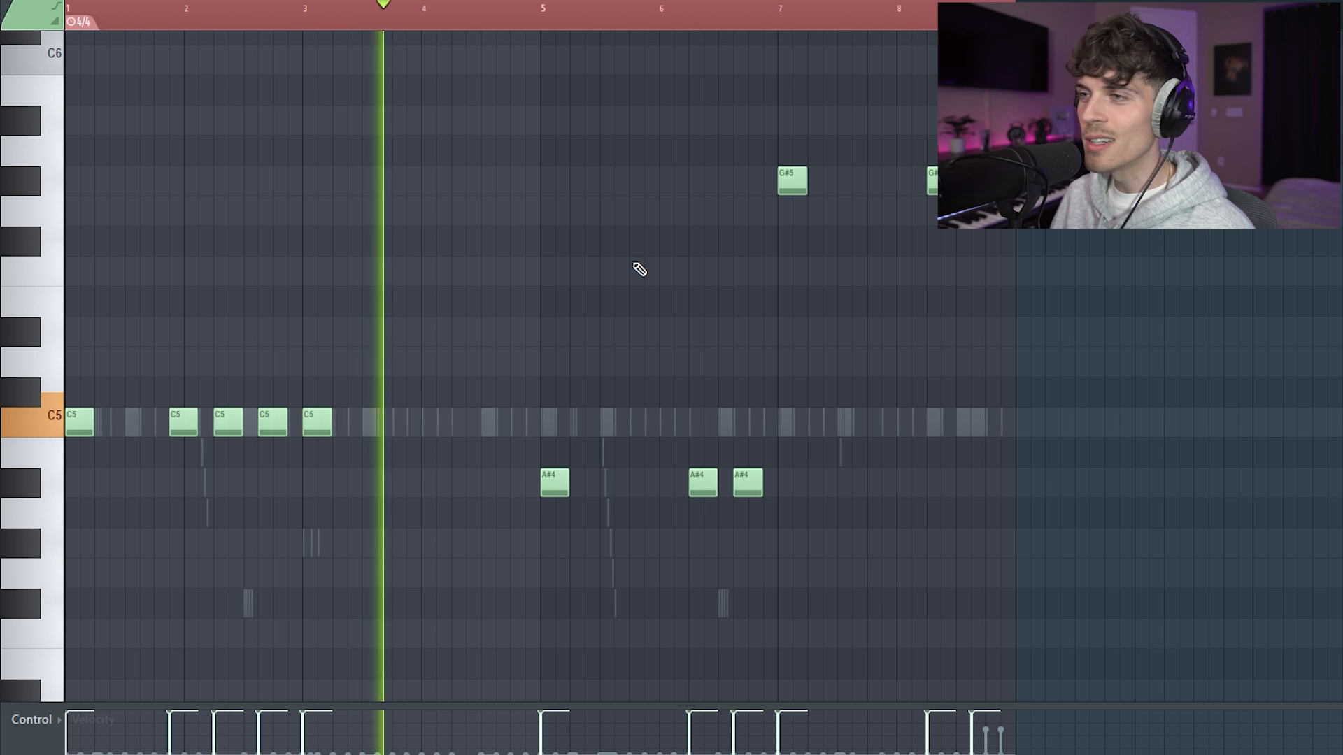
# In the playlist, mute Track 6 and fill bars 4, 6 and 8 of Track 2 with full-length Channel pitch #2 clips.
pyautogui.press('F7')
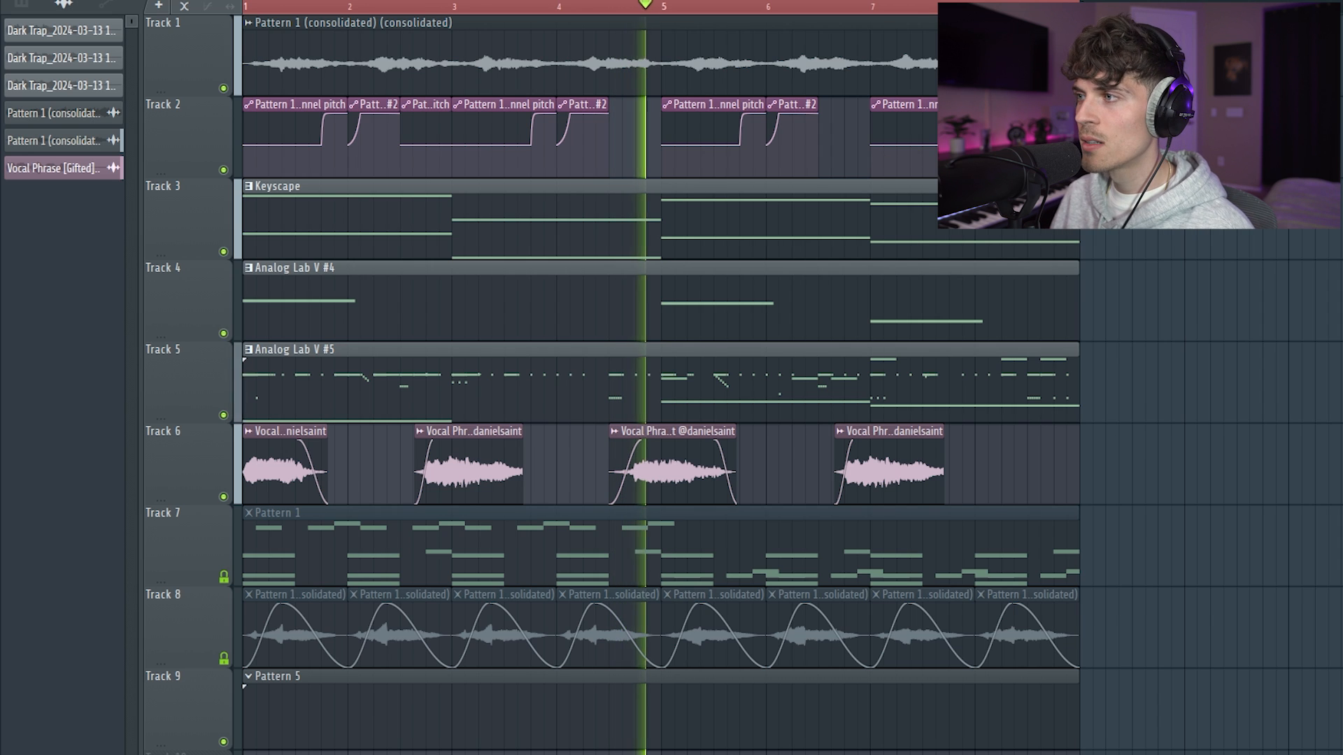
pyautogui.click(223, 497)
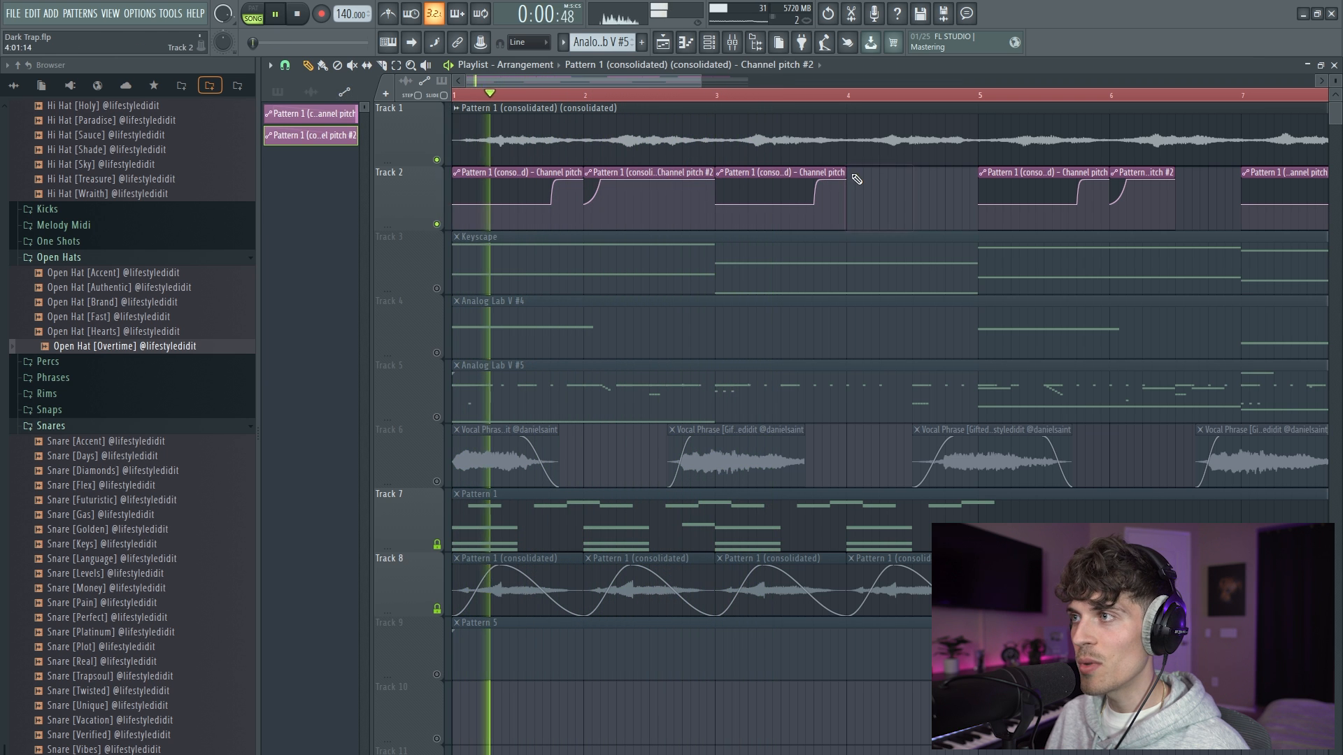
pyautogui.click(857, 180)
pyautogui.scroll(-3, 831, 95)
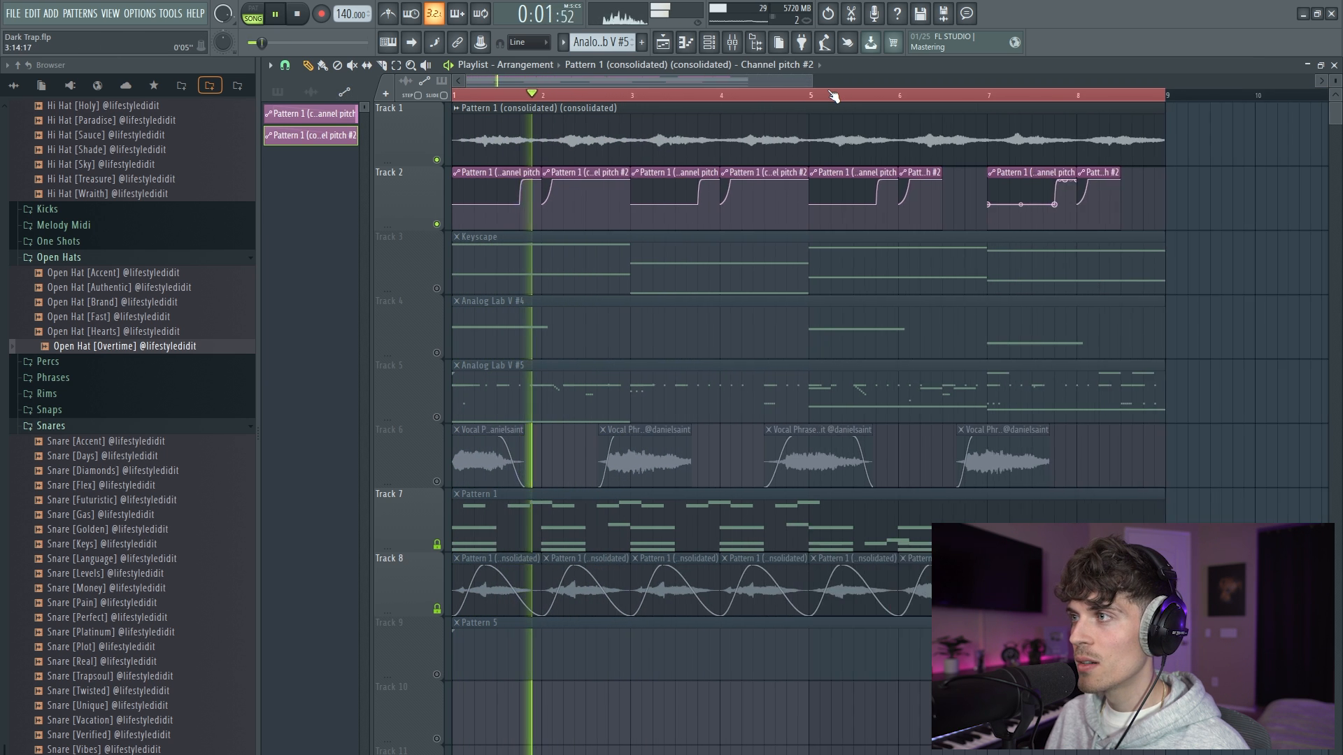
pyautogui.rightClick(806, 182)
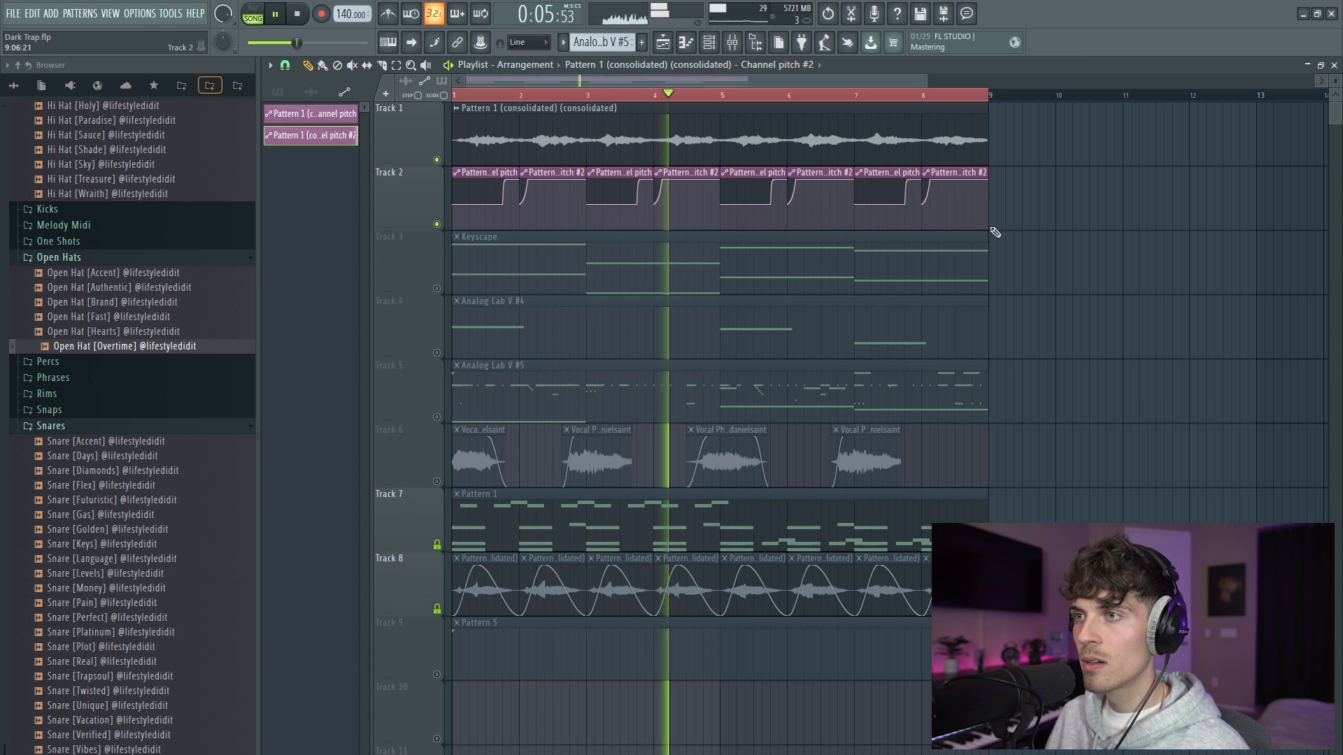
# Unmute Tracks 3 and 4 to bring back Keyscape and Analog Lab V #4, and briefly try Track 5 with them.
pyautogui.click(437, 288)
pyautogui.click(437, 352)
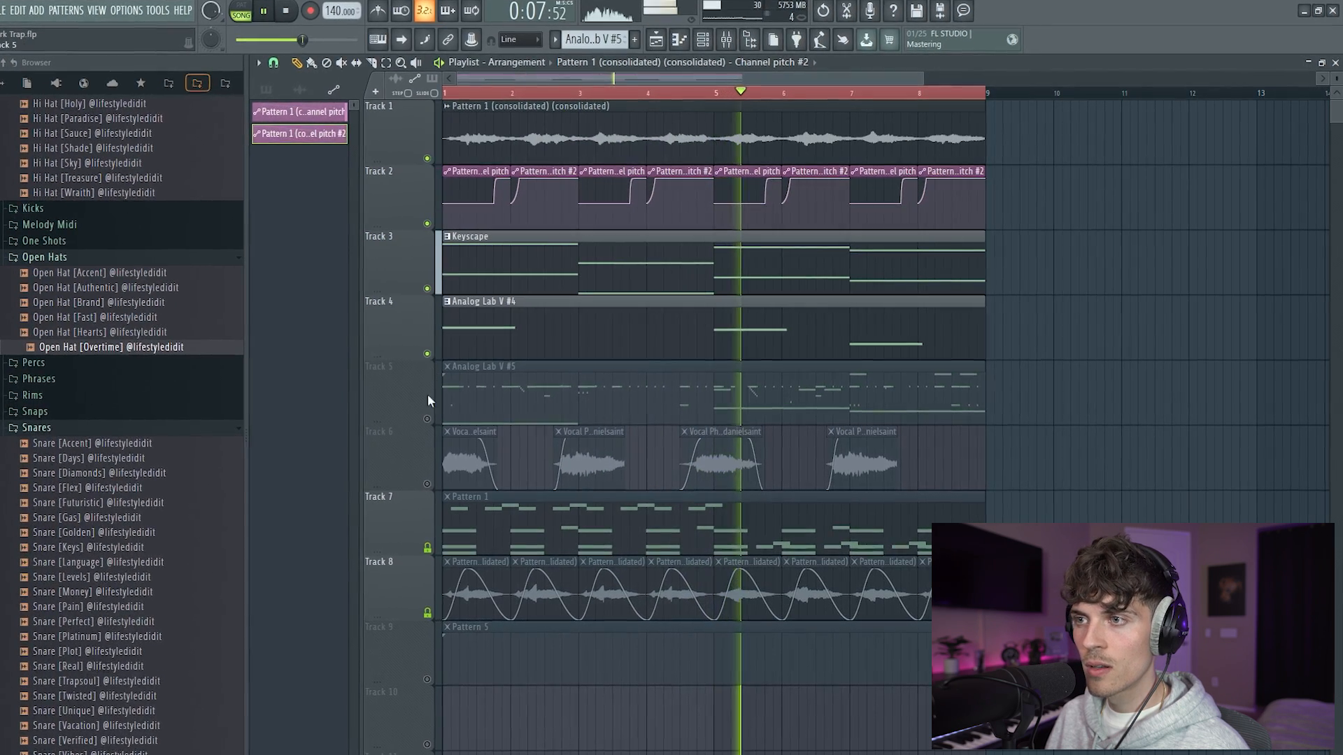
pyautogui.click(437, 417)
pyautogui.press('F6')
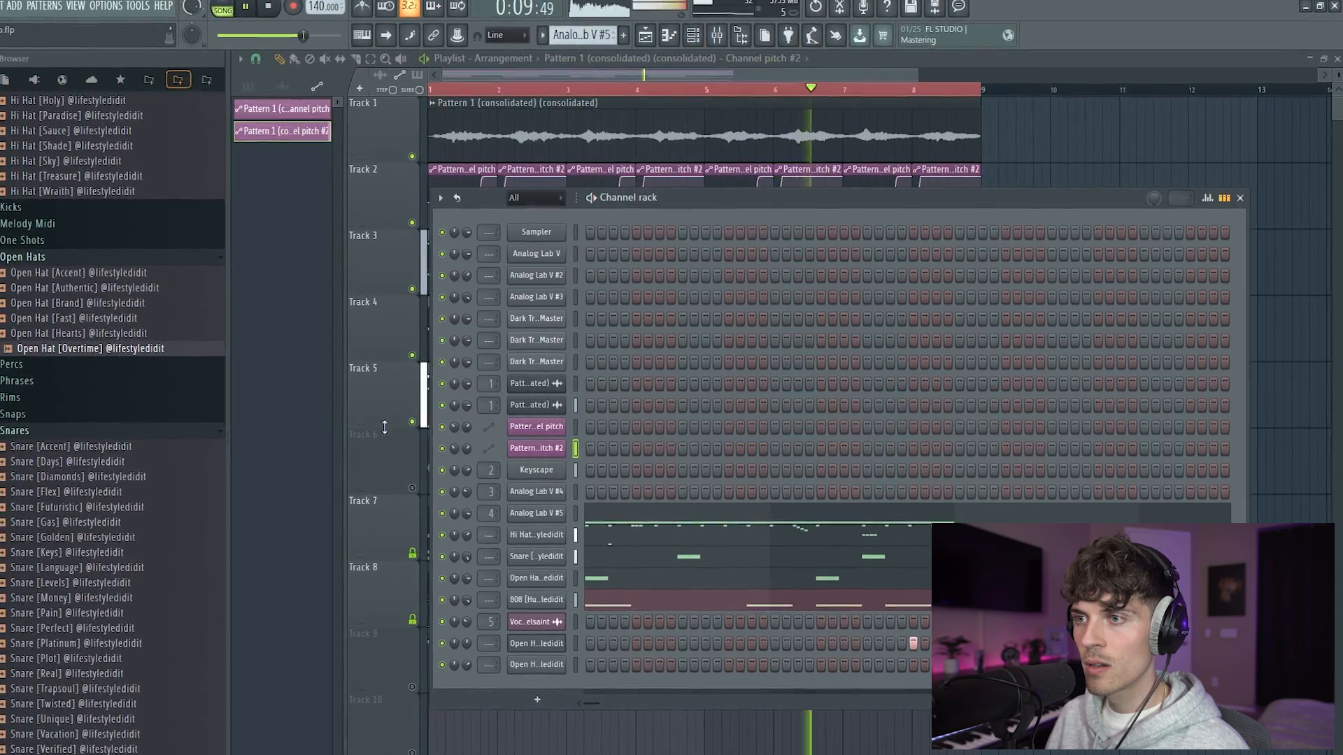
pyautogui.press('F6')
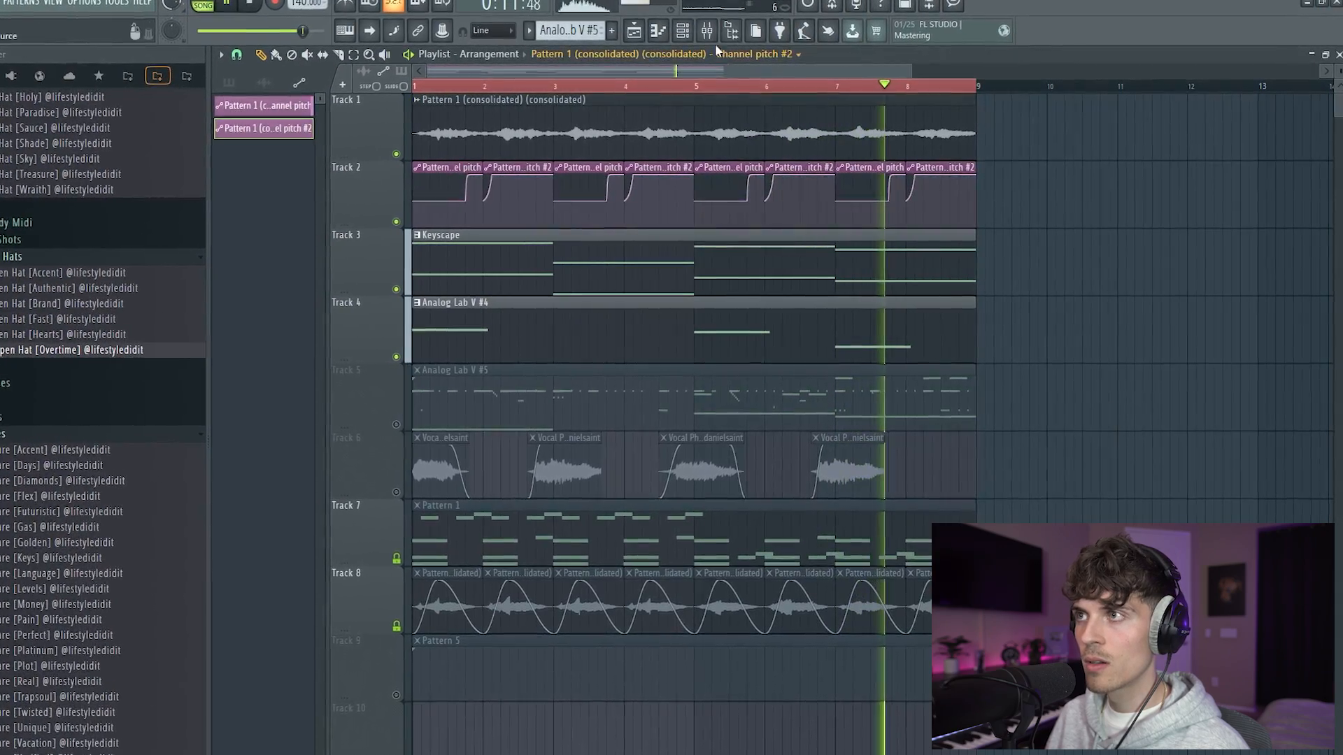
# Select the Keyscape pattern and check its channels in the channel rack before returning to the playlist.
pyautogui.click(690, 33)
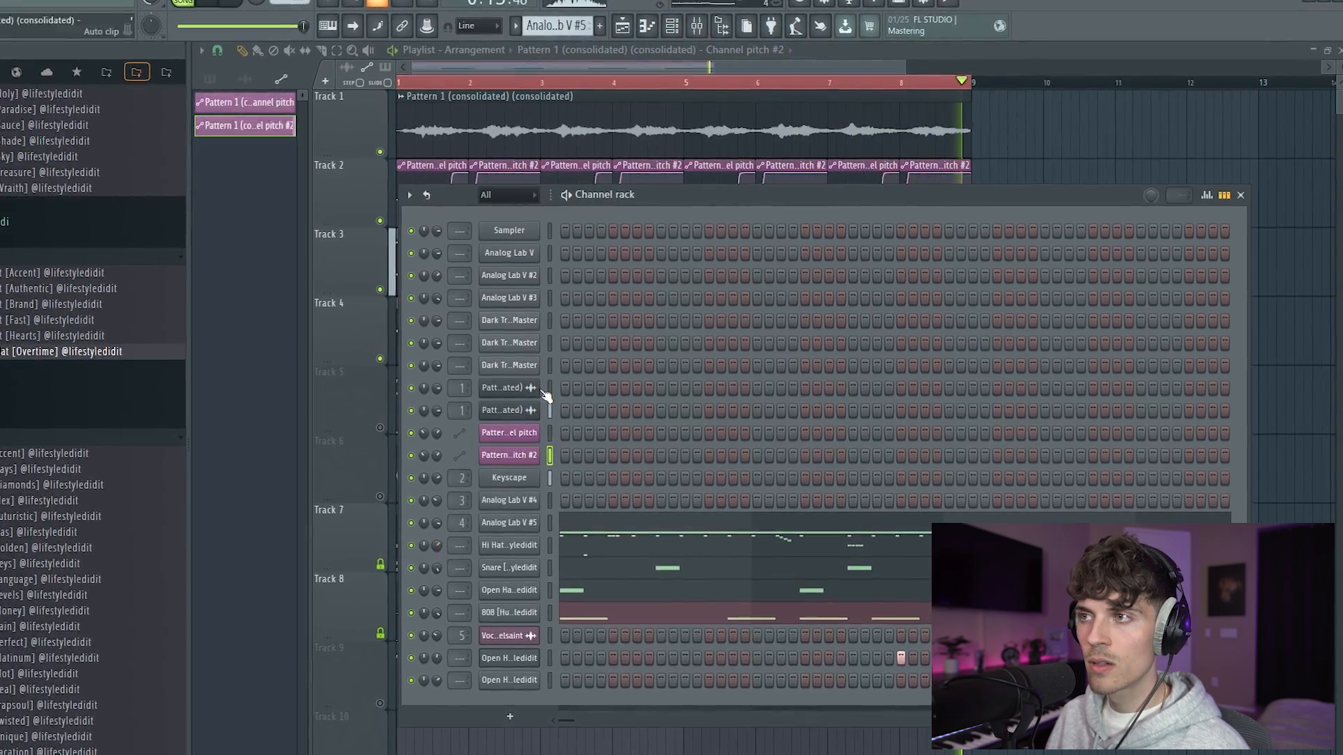
pyautogui.press('F6')
pyautogui.click(455, 273)
pyautogui.click(669, 30)
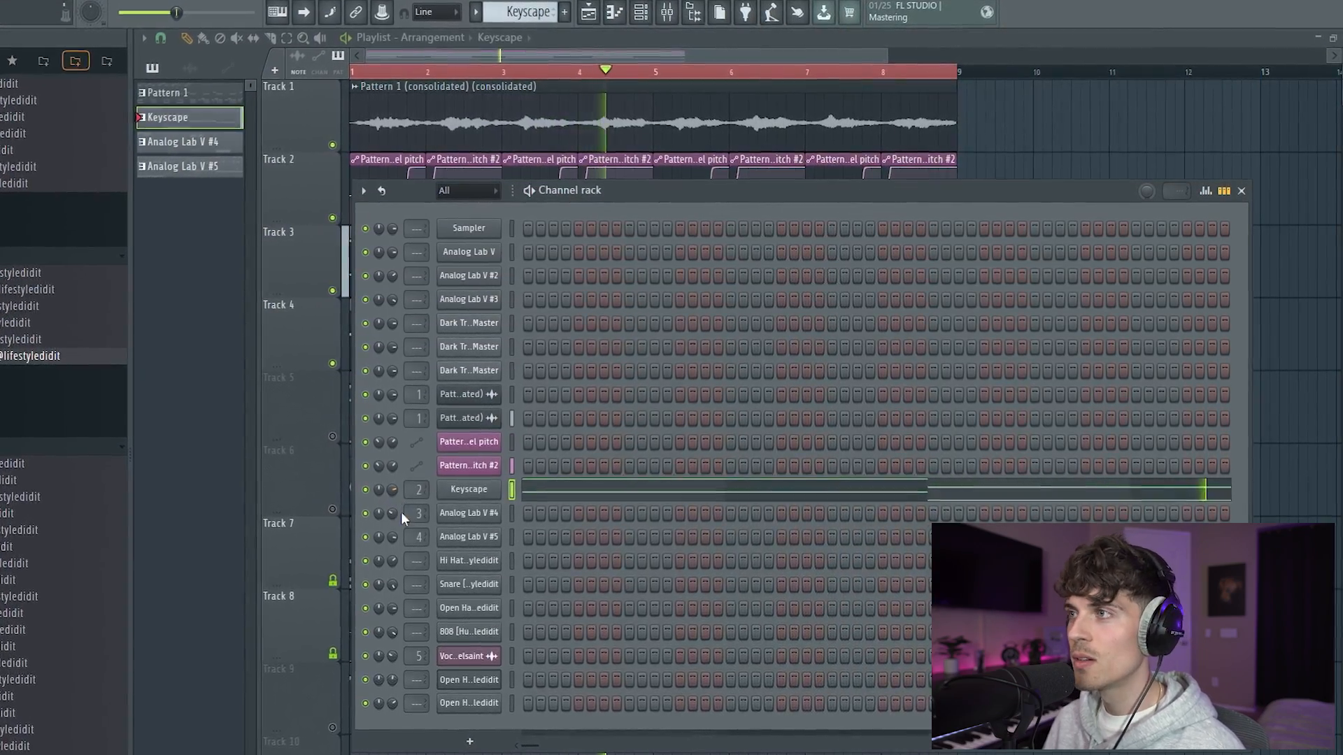
pyautogui.press('F6')
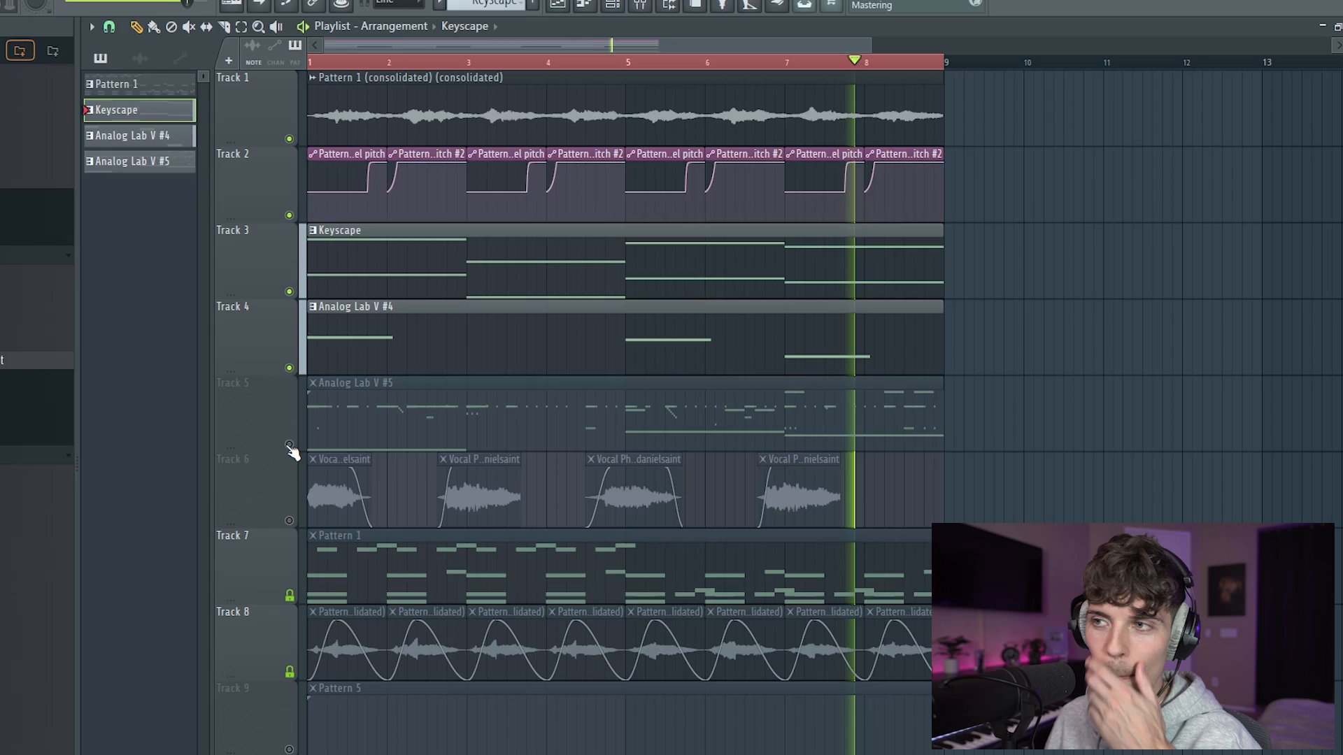
# Unmute Track 5 to bring the Analog Lab V #5 and drum pattern back in, and review the arrangement.
pyautogui.click(287, 446)
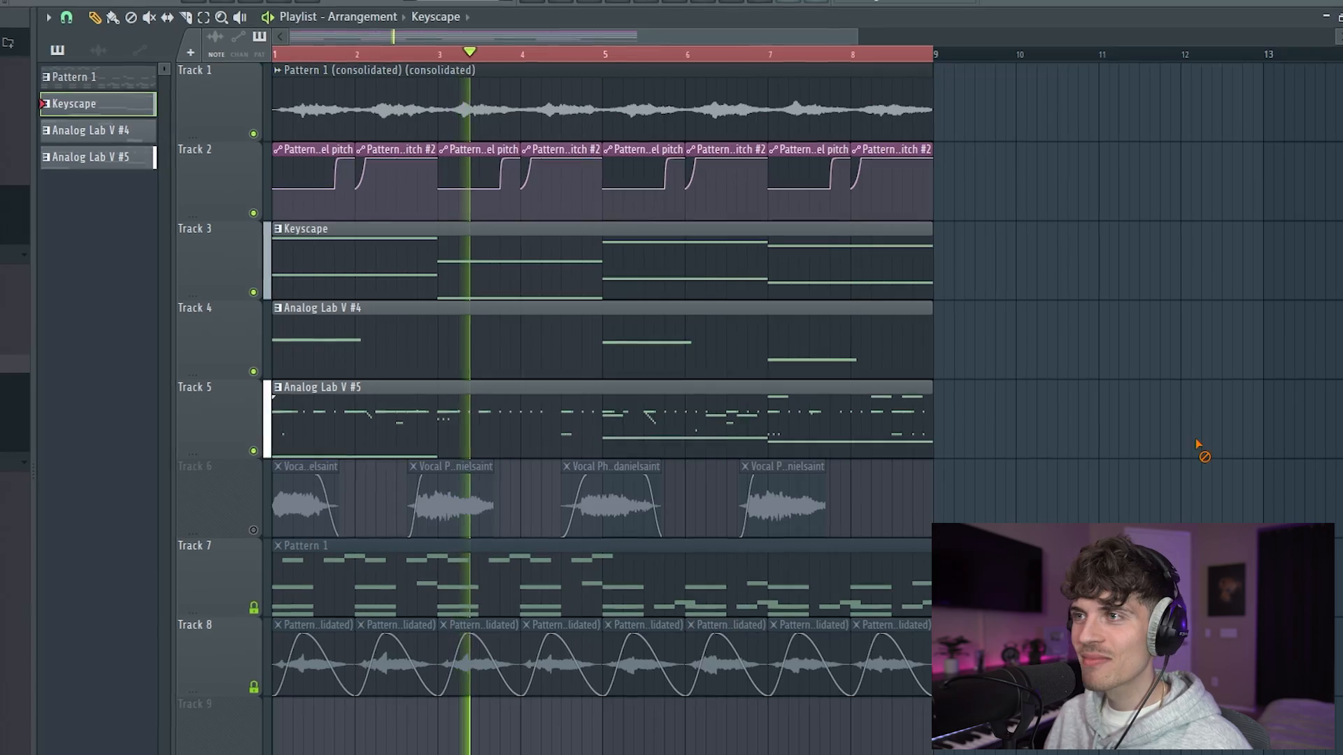
pyautogui.press('F6')
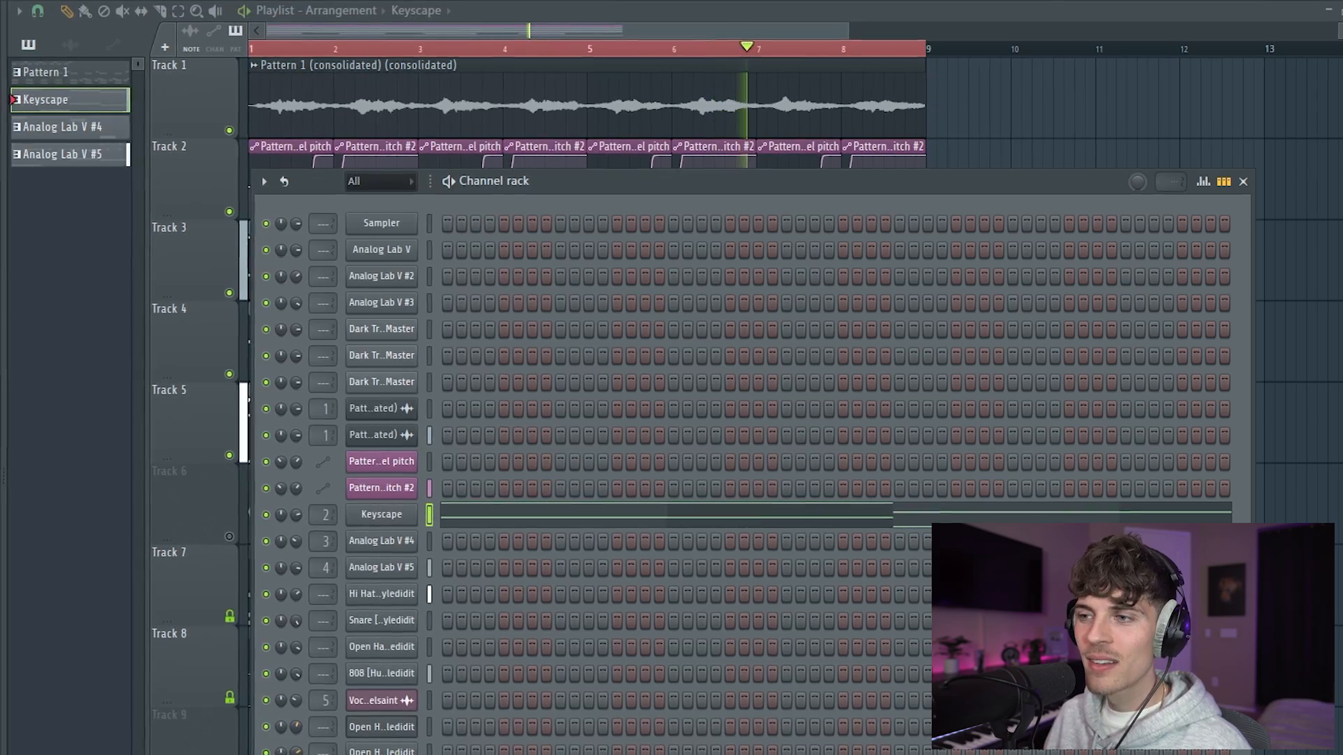
pyautogui.press('F6')
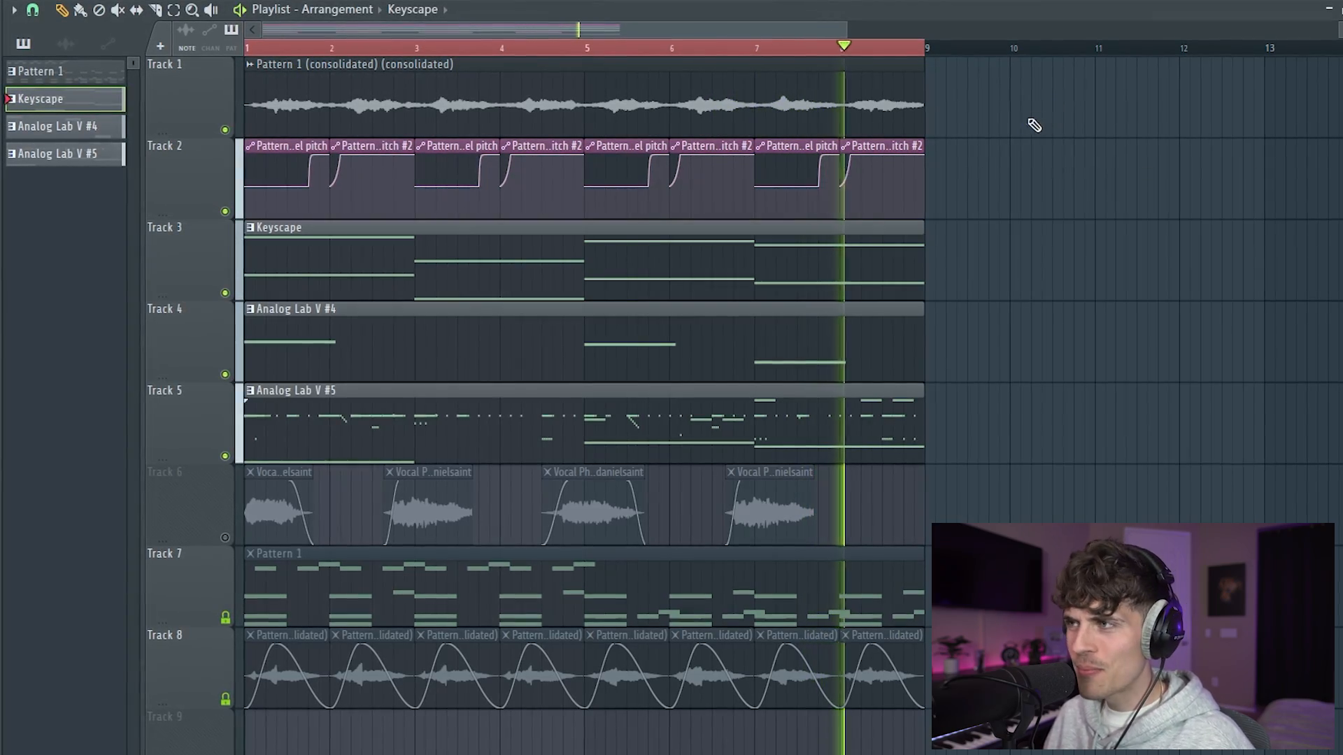
pyautogui.scroll(-4, 833, 51)
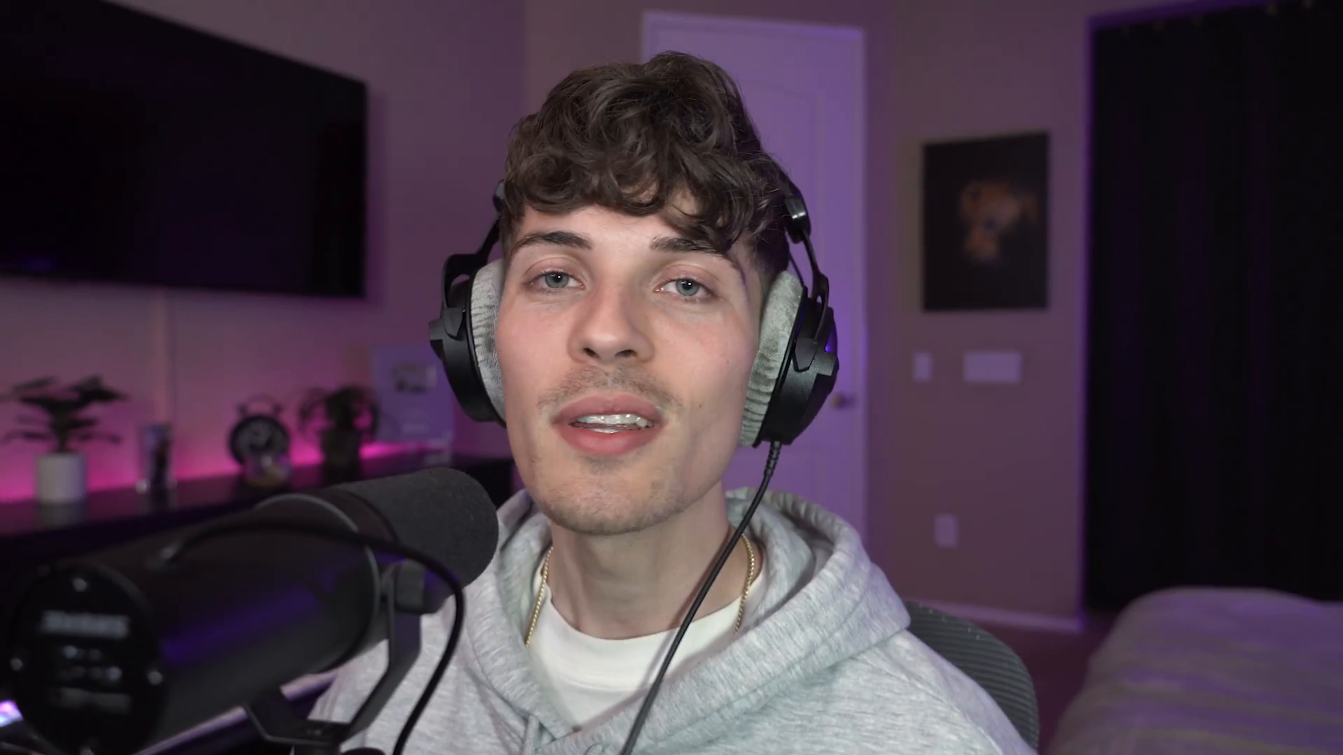